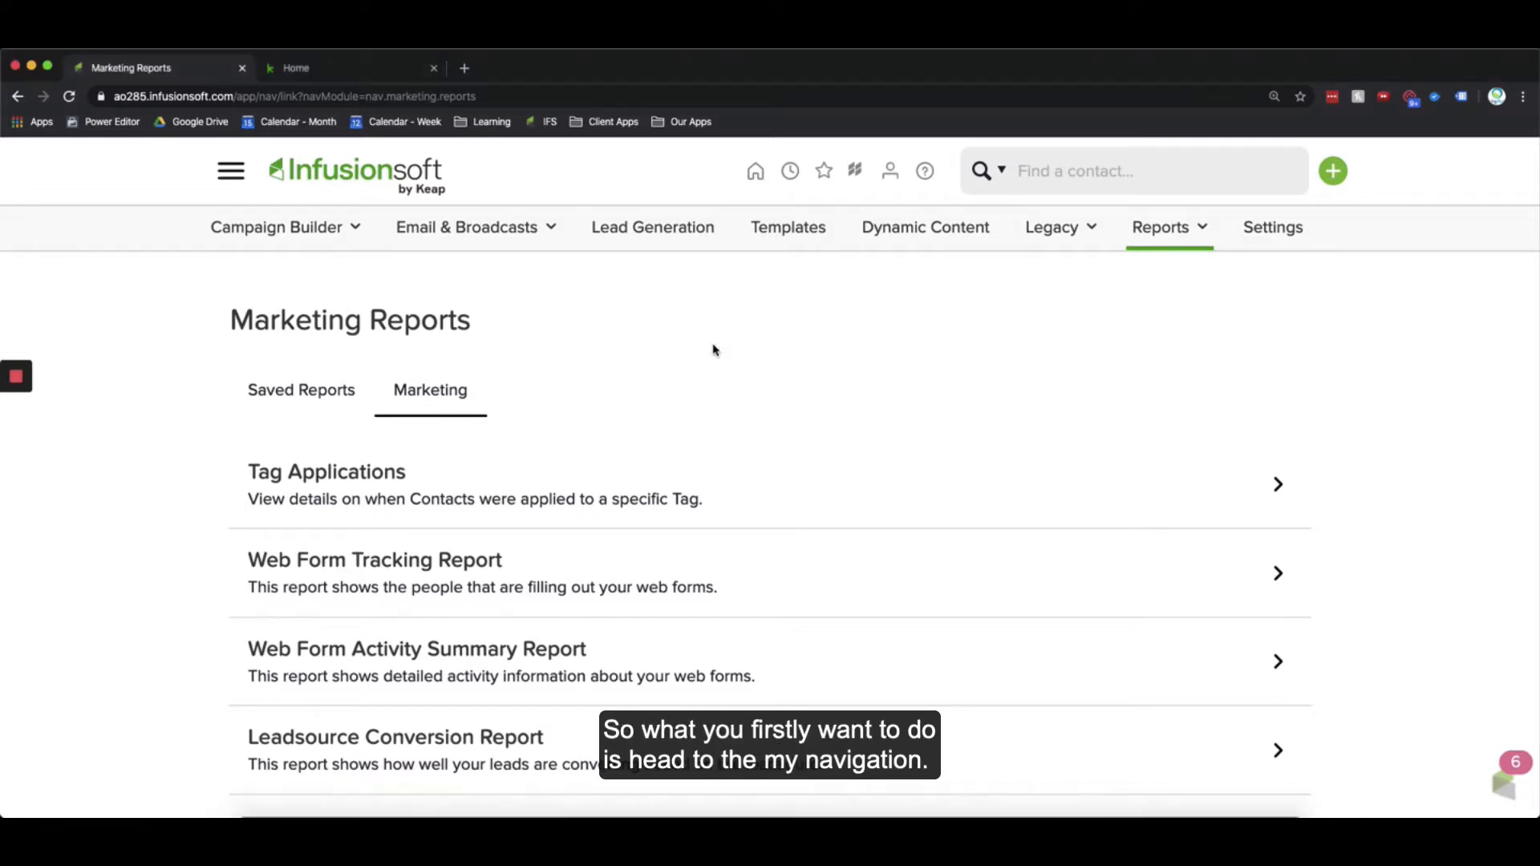
Step: Open the Email Status Search report from the Marketing Reports list
left_click(245, 172)
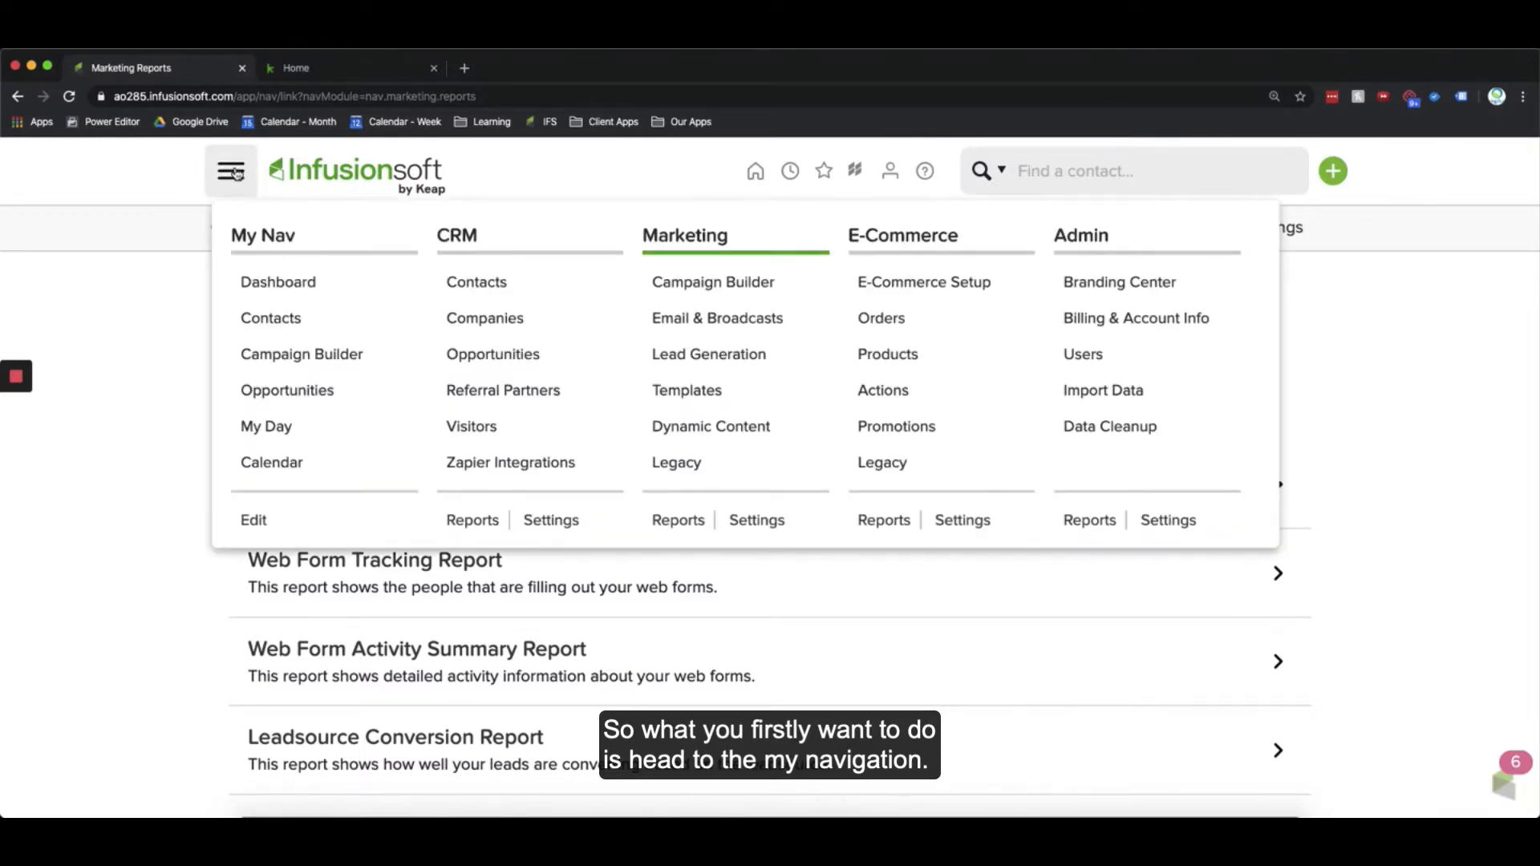
left_click(686, 523)
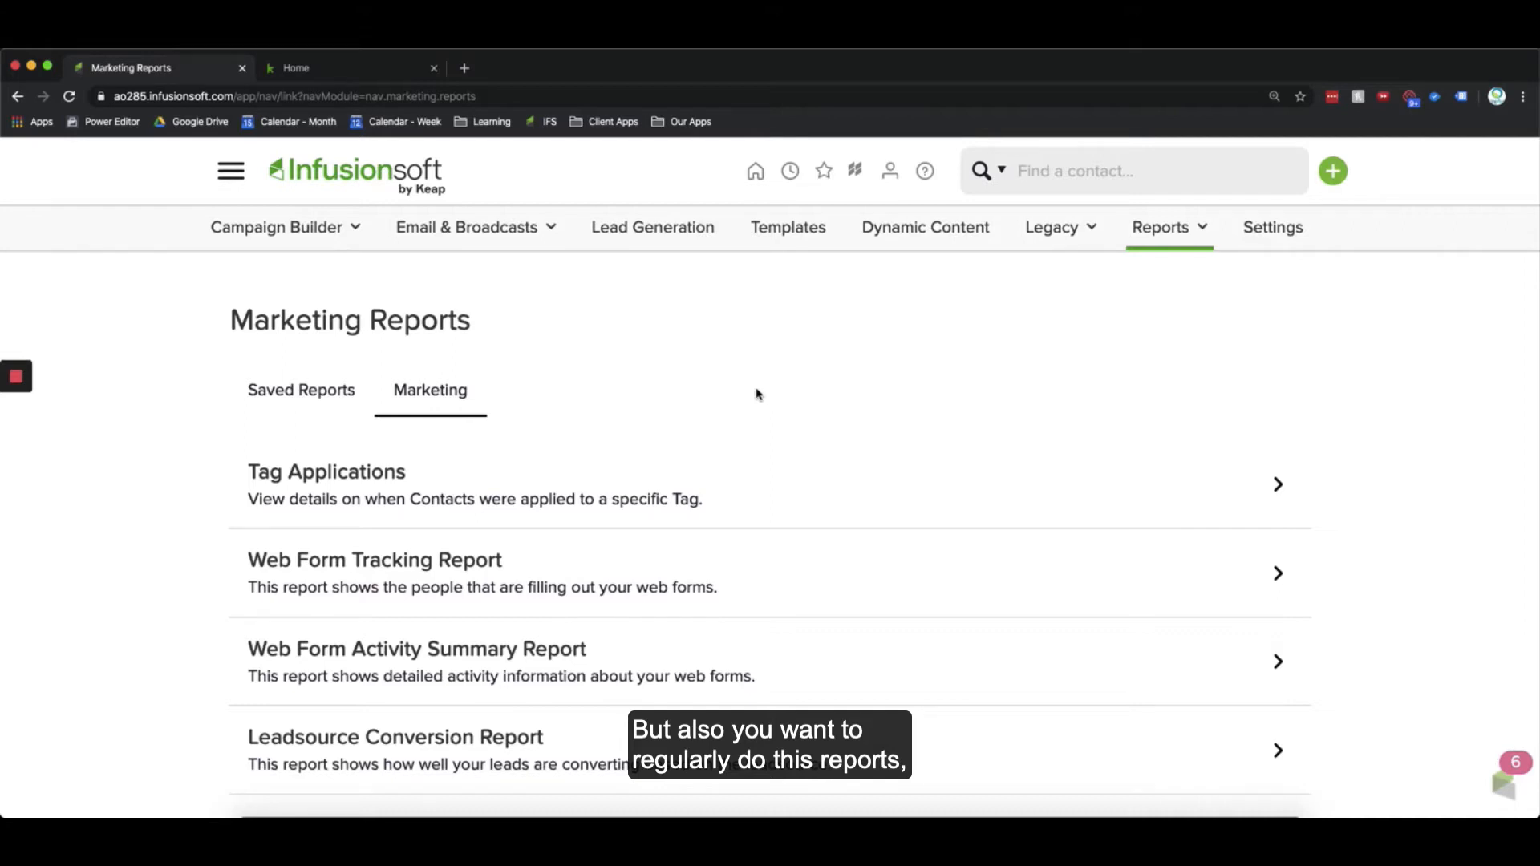
scroll(759, 433, "down", 5)
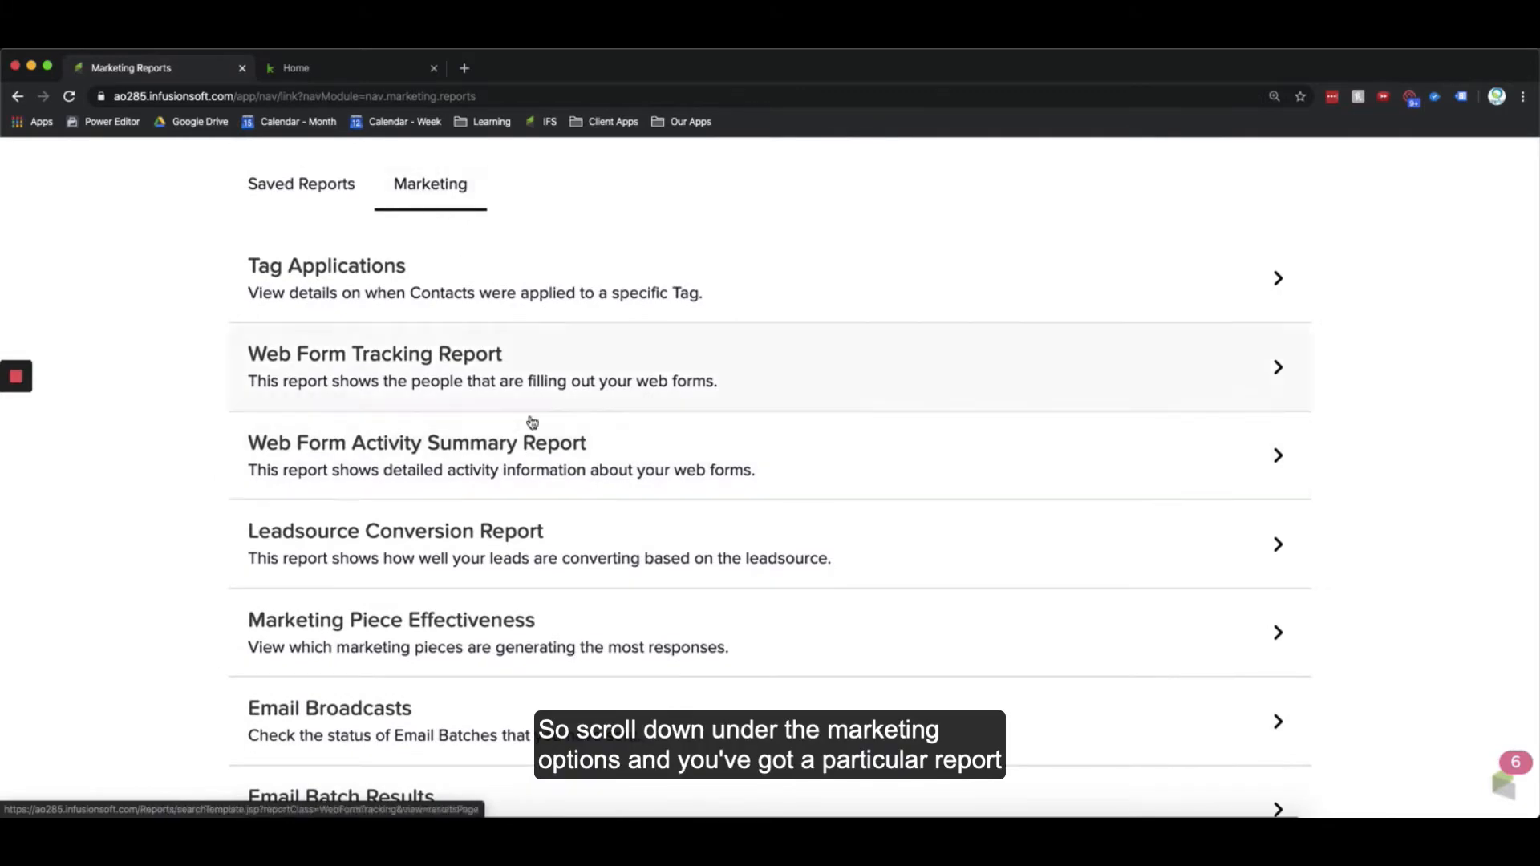
scroll(532, 422, "down", 10)
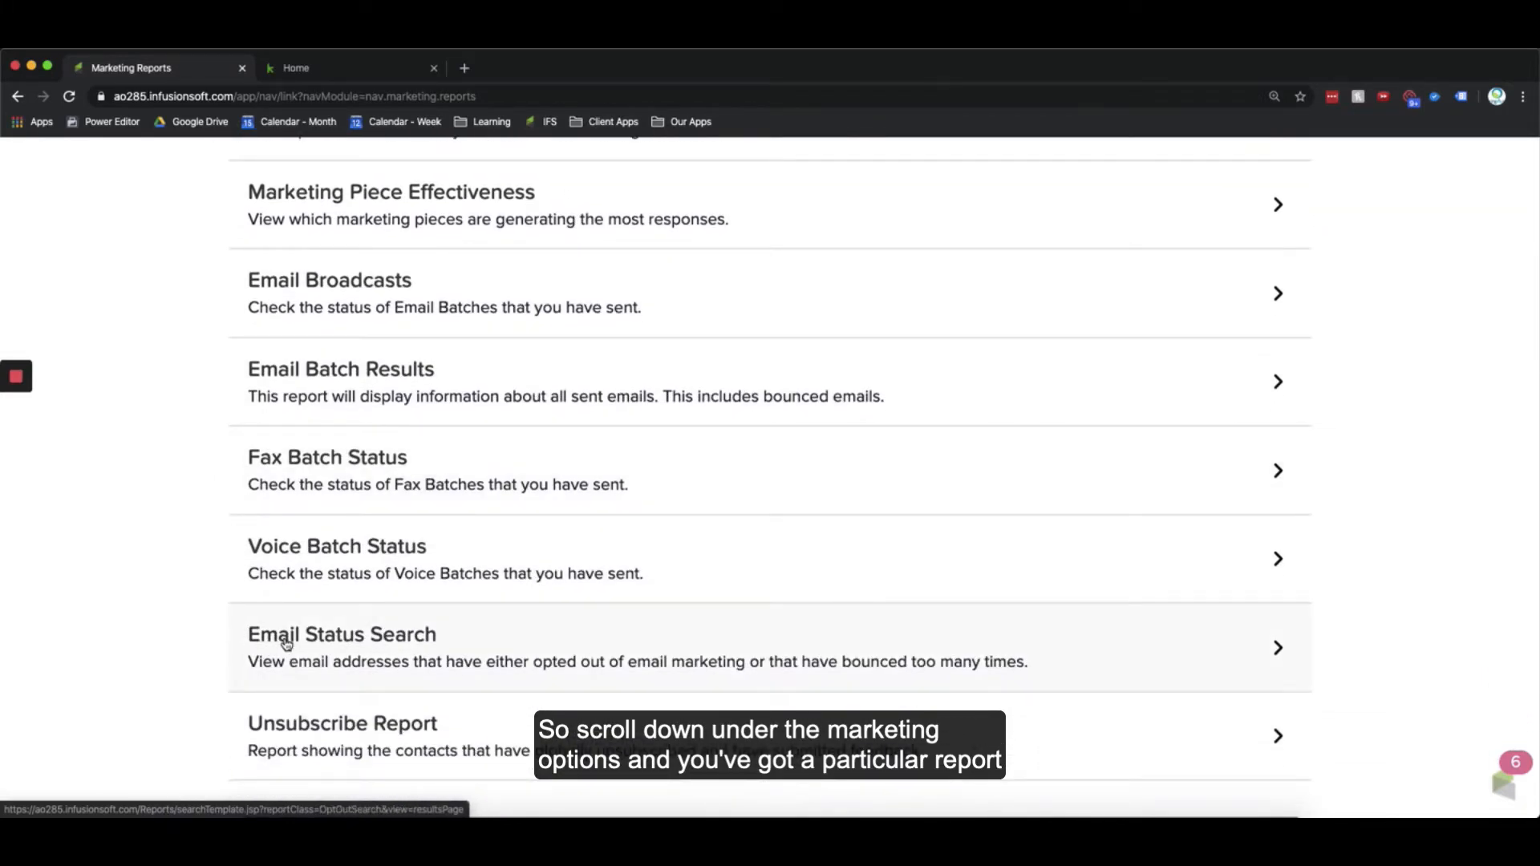
left_click(407, 644)
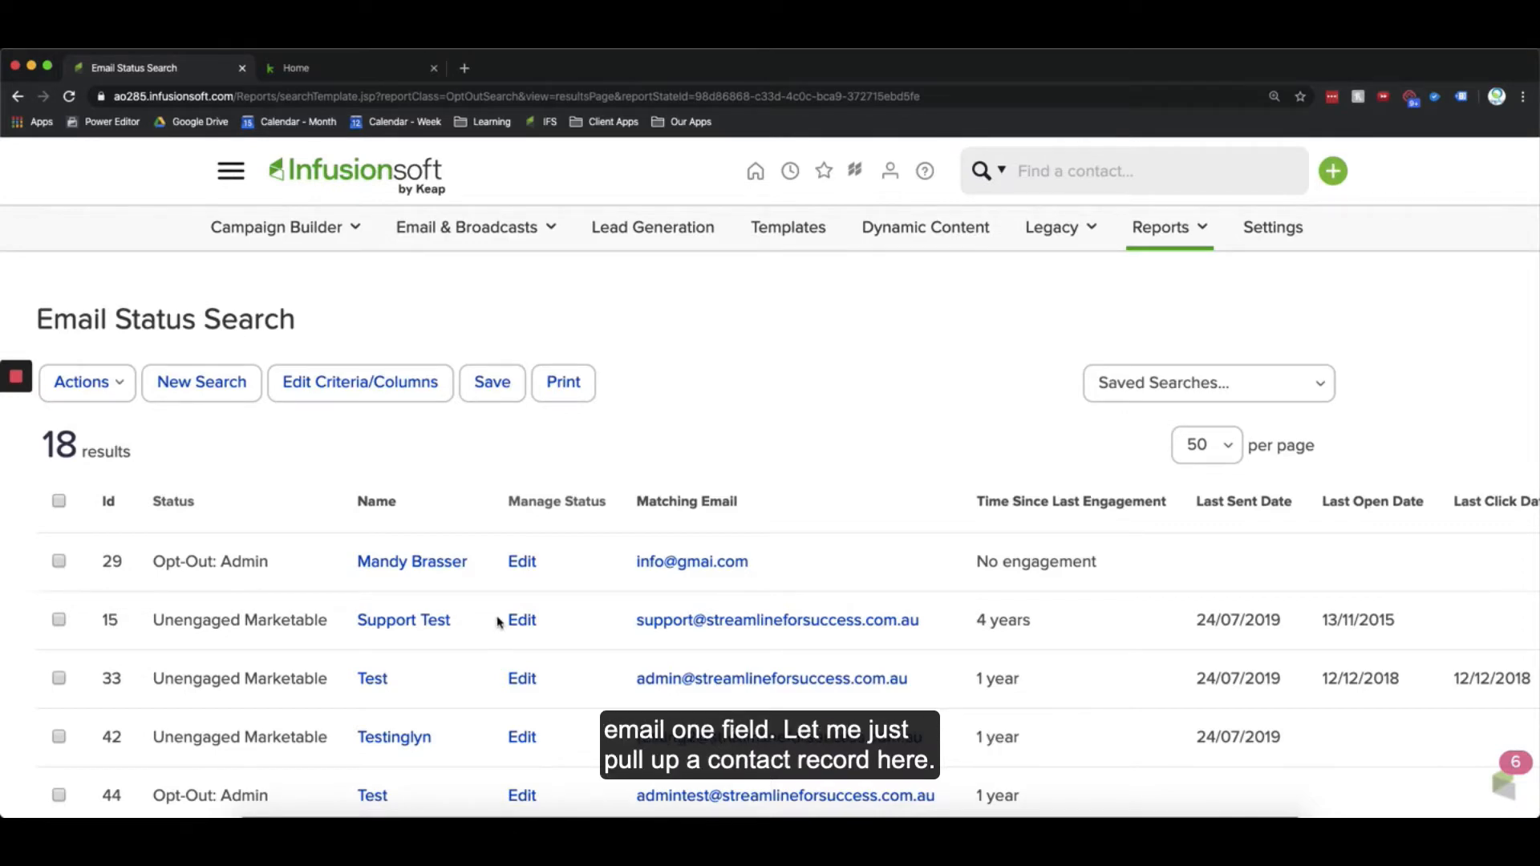
Step: Open the first listed contact's record in a new tab and look through its Address and Additional Info tabs
left_click(433, 564, "super")
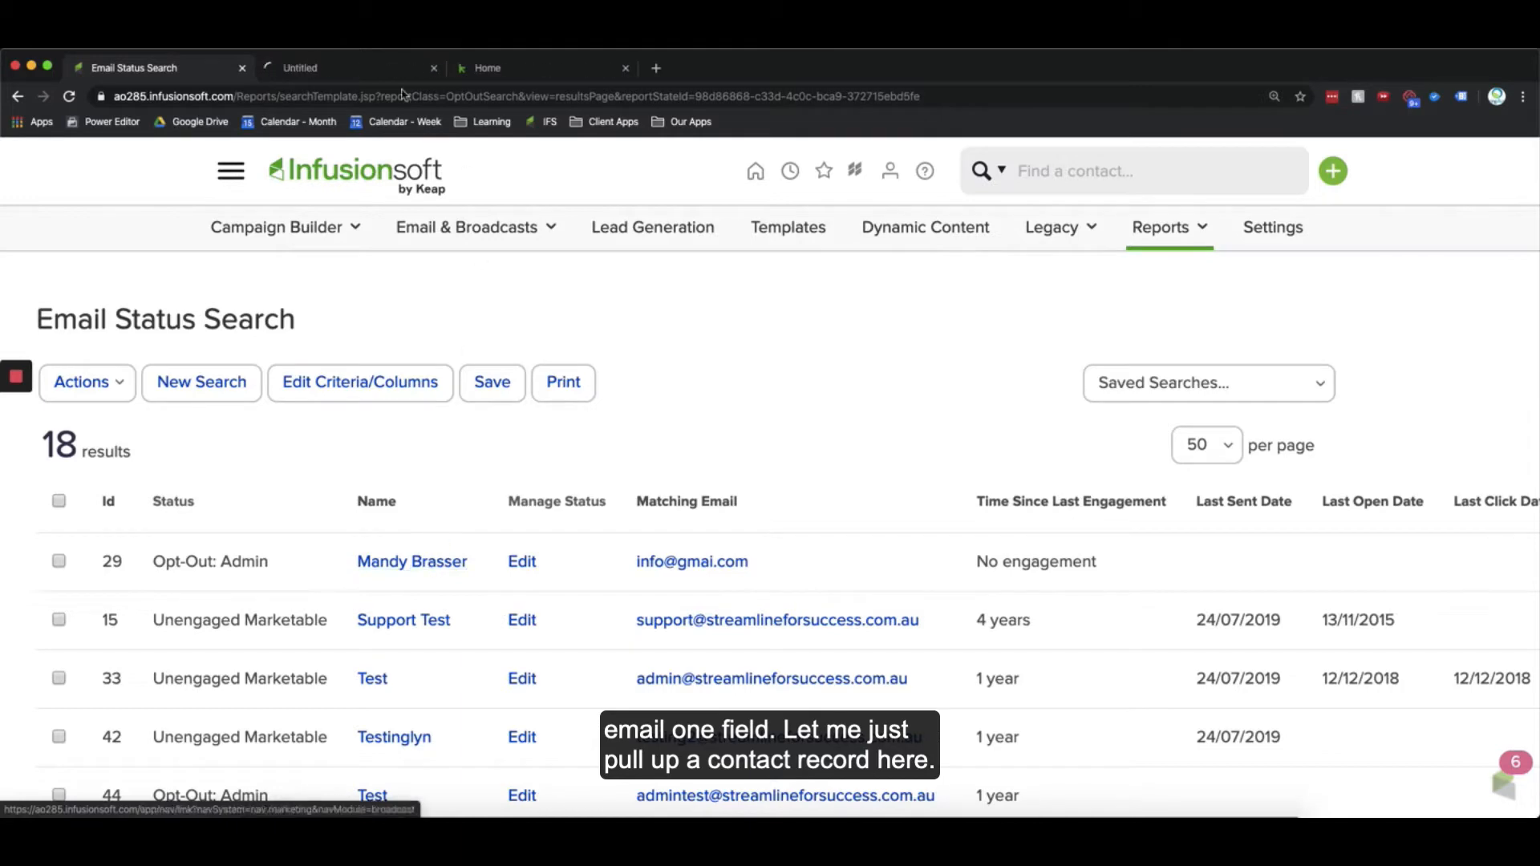
left_click(361, 72)
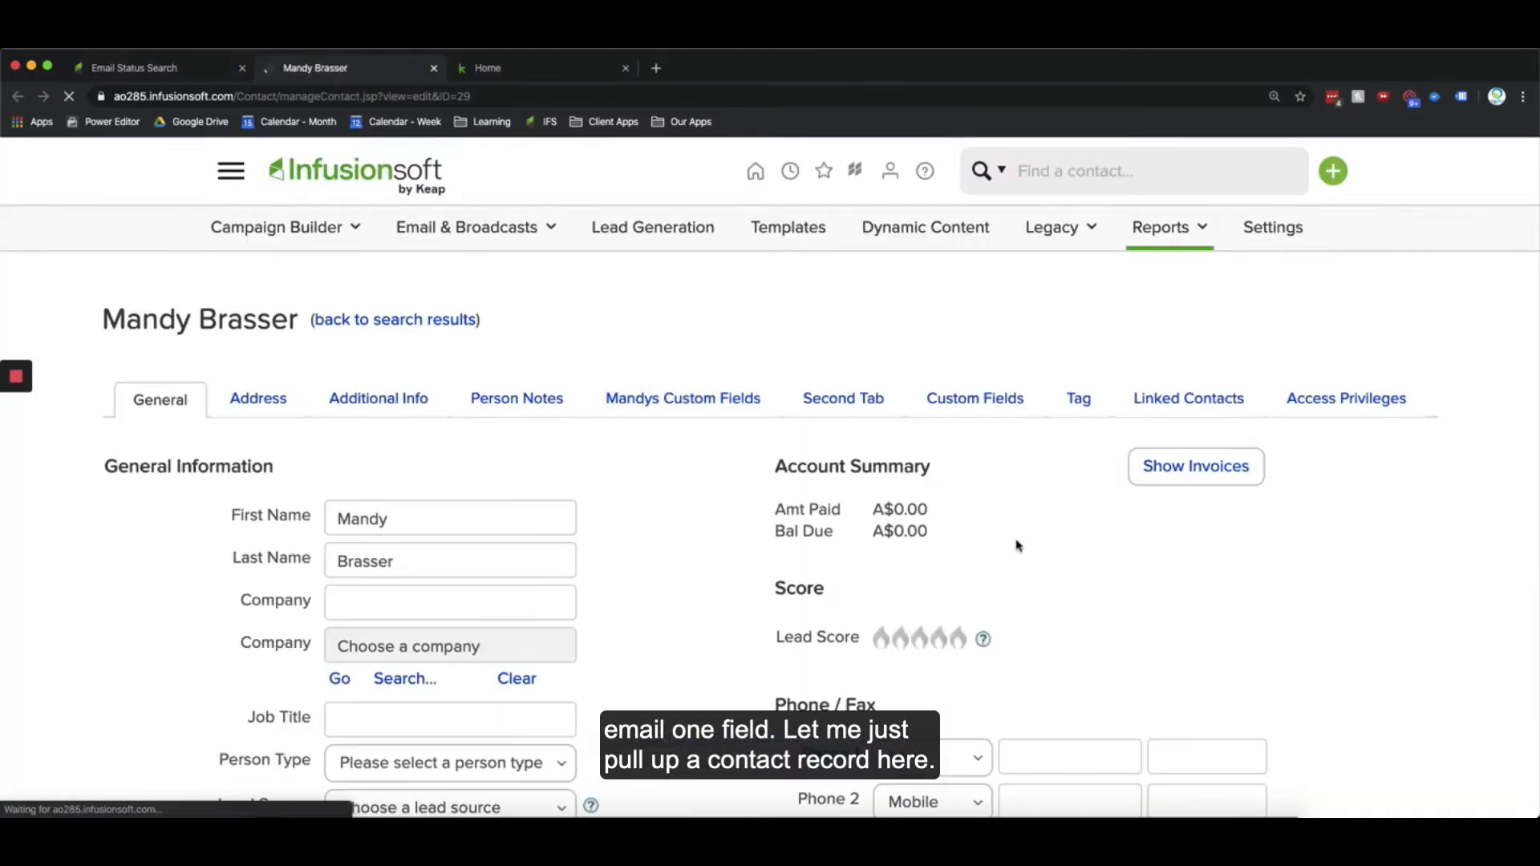
scroll(862, 615, "down", 3)
scroll(864, 654, "down", 2)
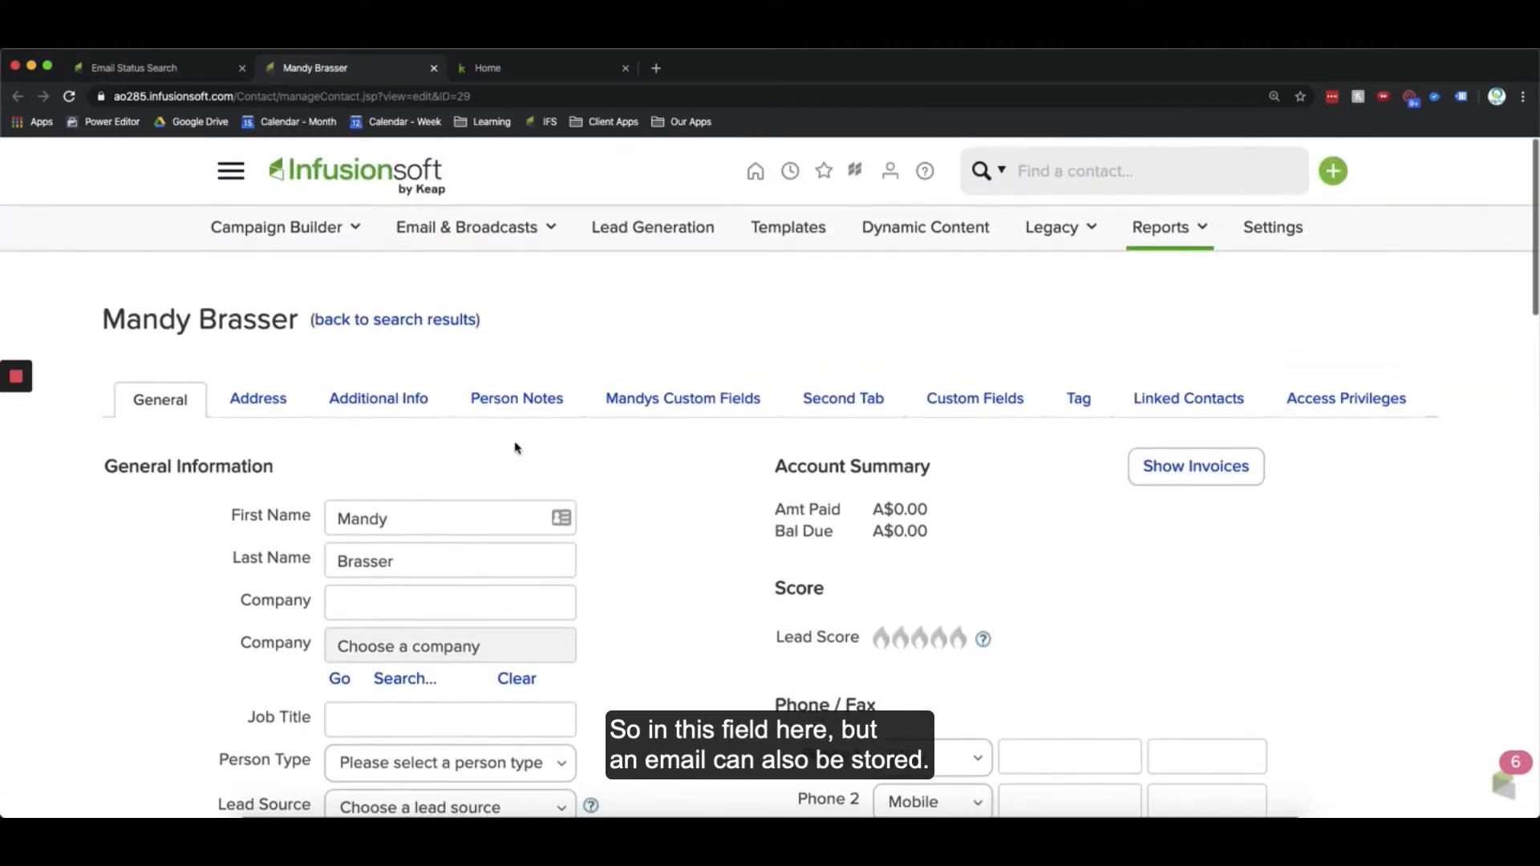
left_click(260, 398)
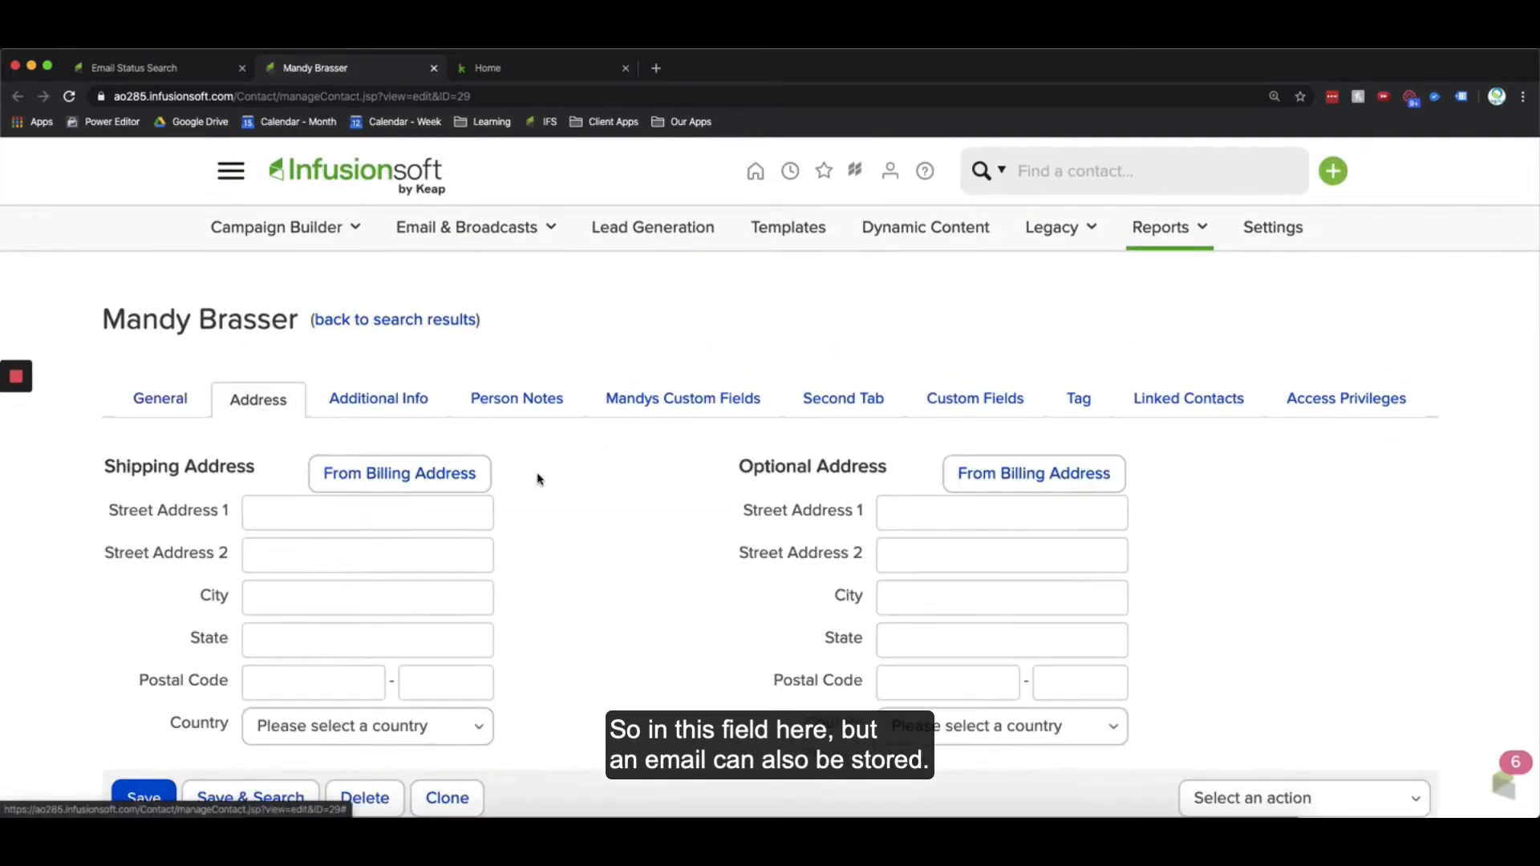
left_click(412, 402)
scroll(709, 553, "down", 2)
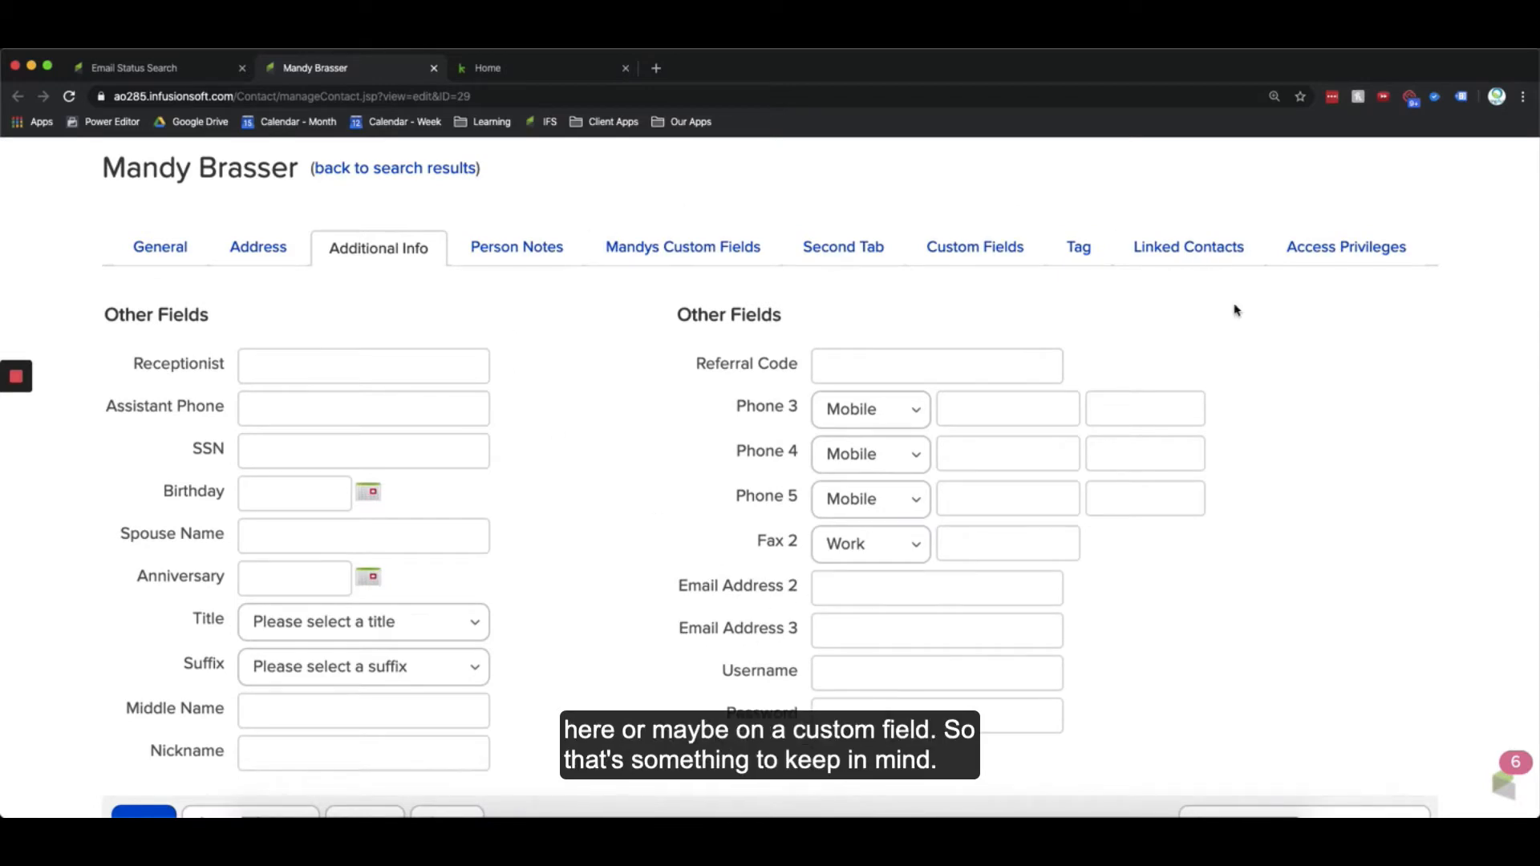
Step: Switch between the report and the contact record to examine the contact's main Email field on the General tab
left_click(171, 68)
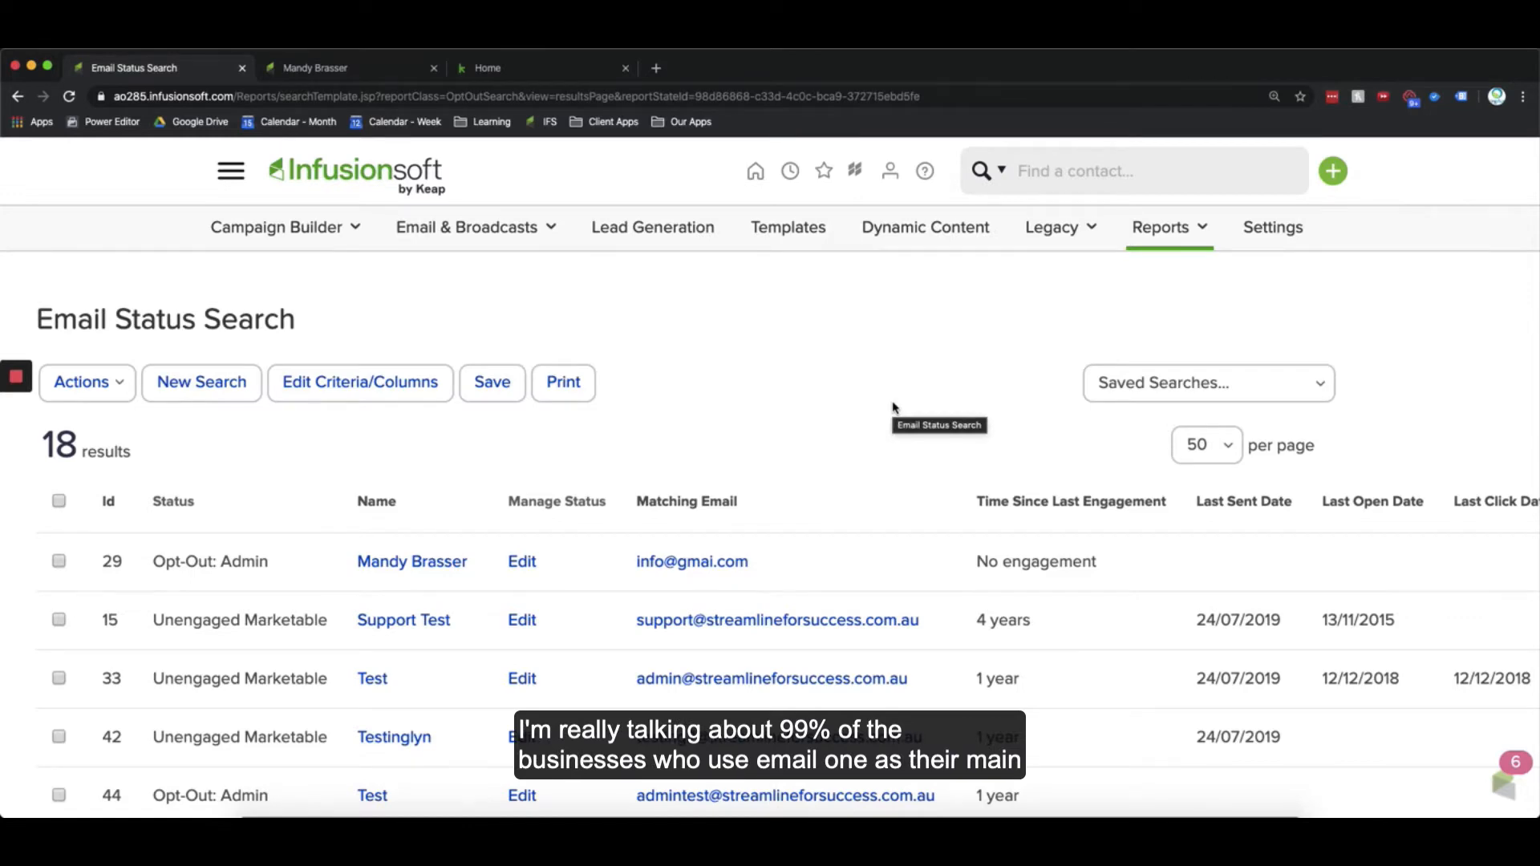
left_click(369, 70)
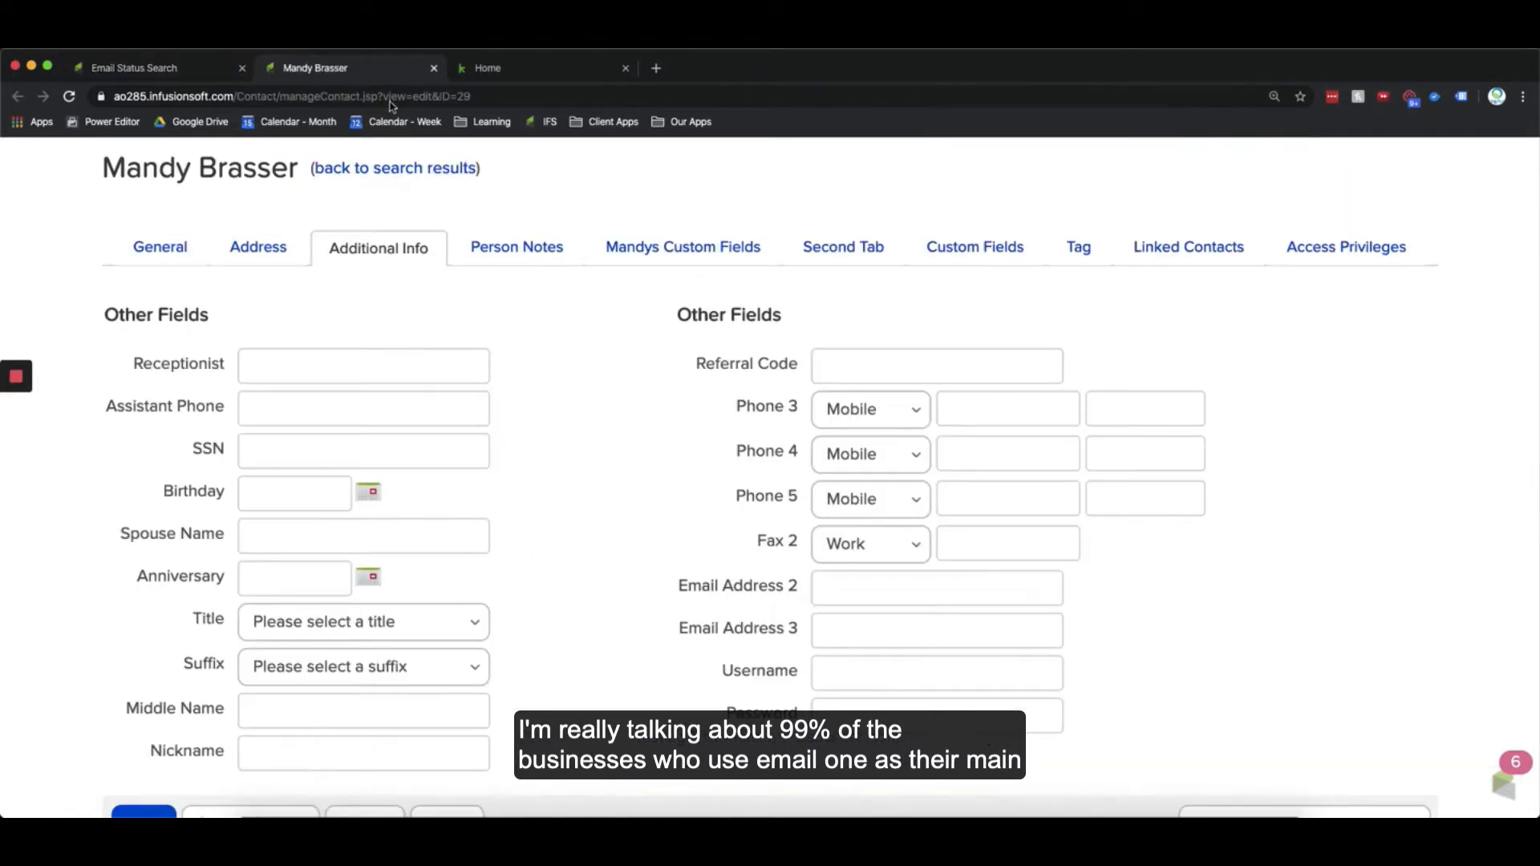
left_click(164, 247)
scroll(164, 247, "down", 3)
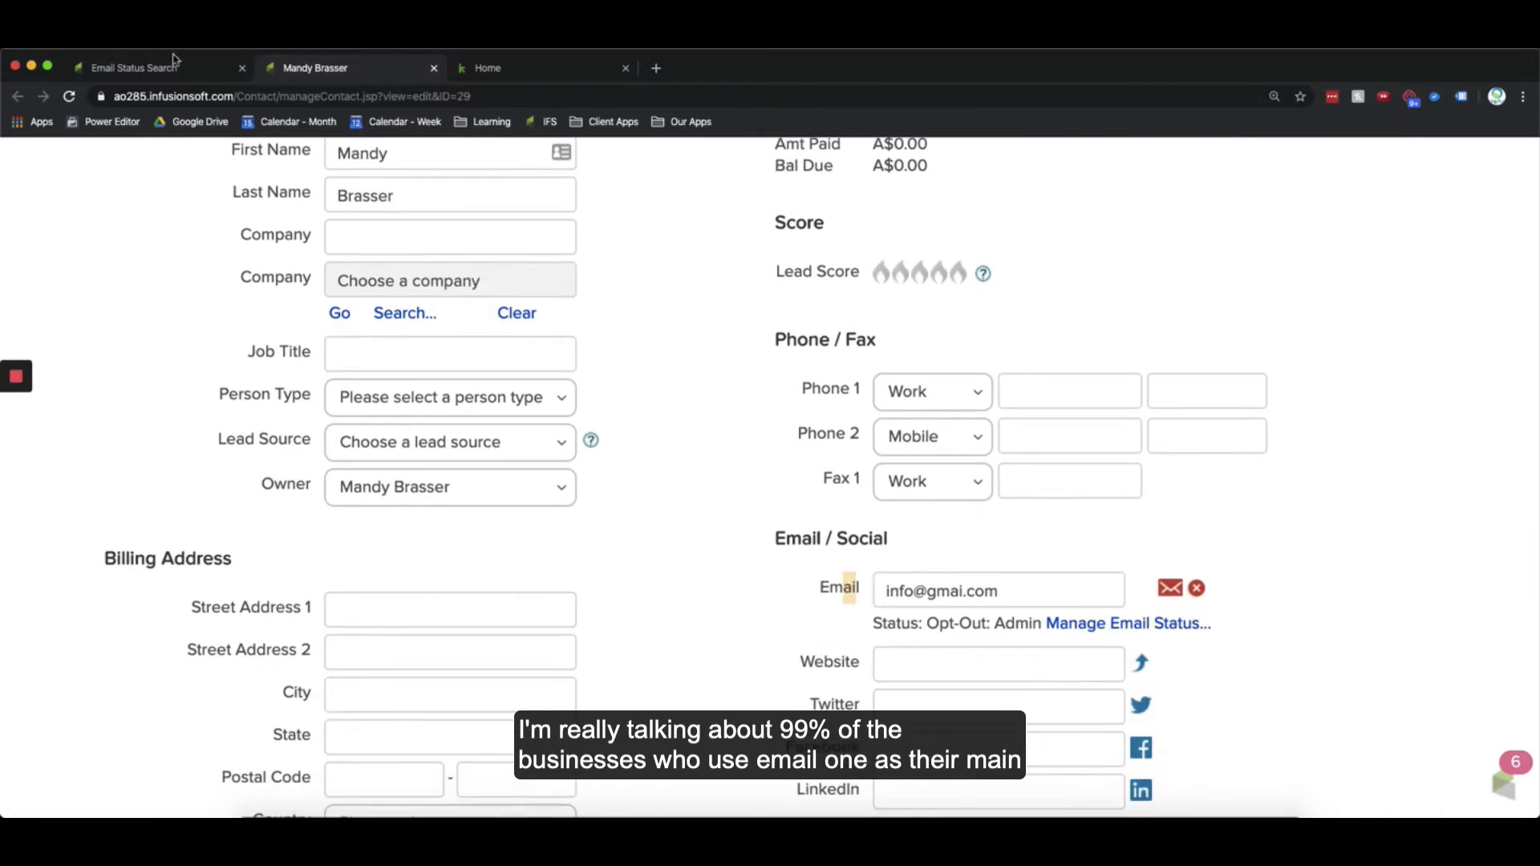
left_click(169, 68)
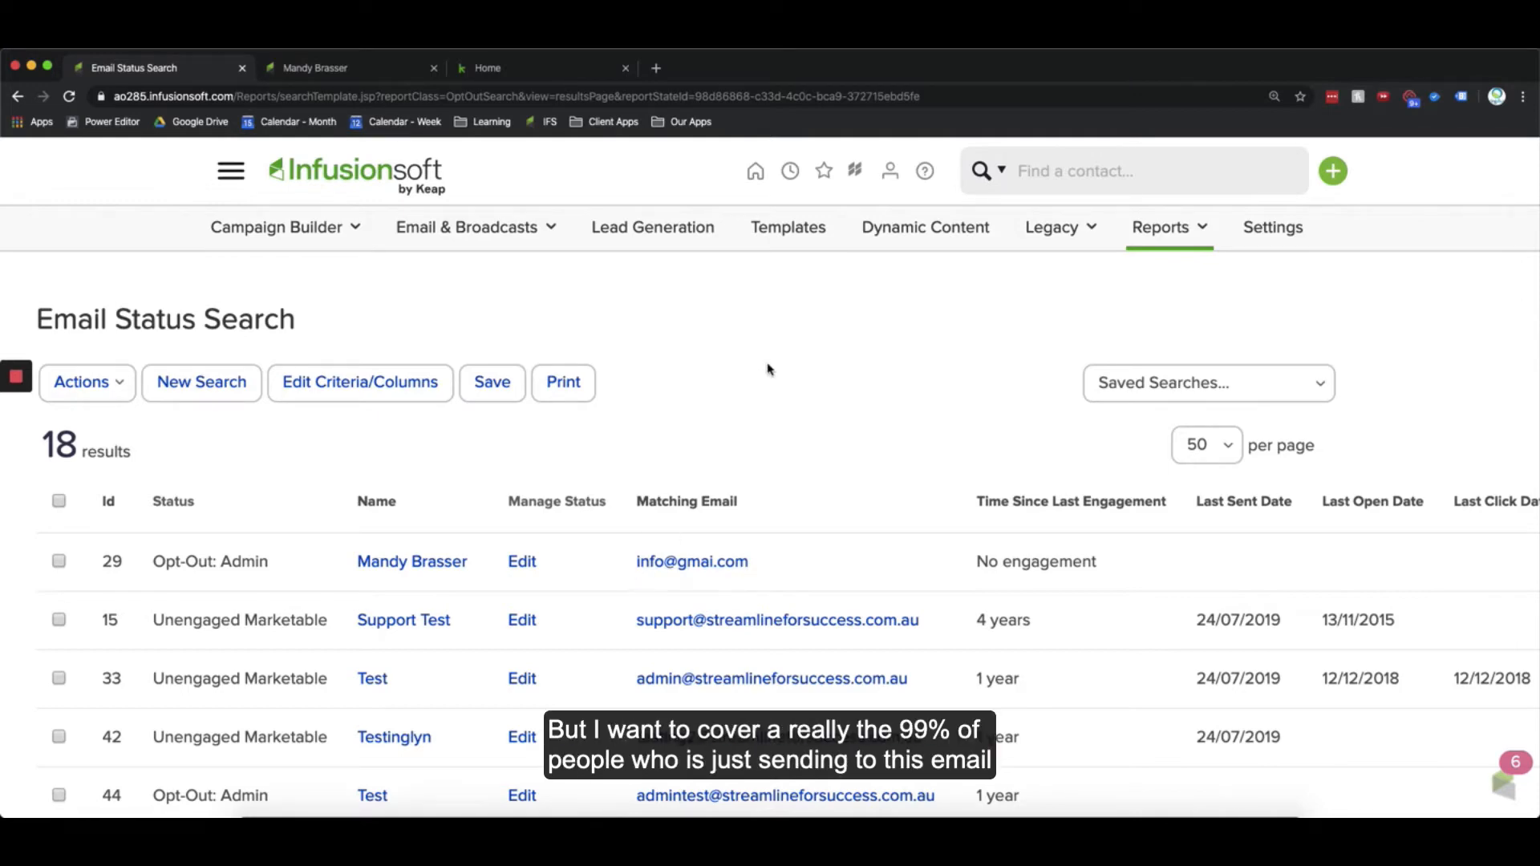
left_click(331, 74)
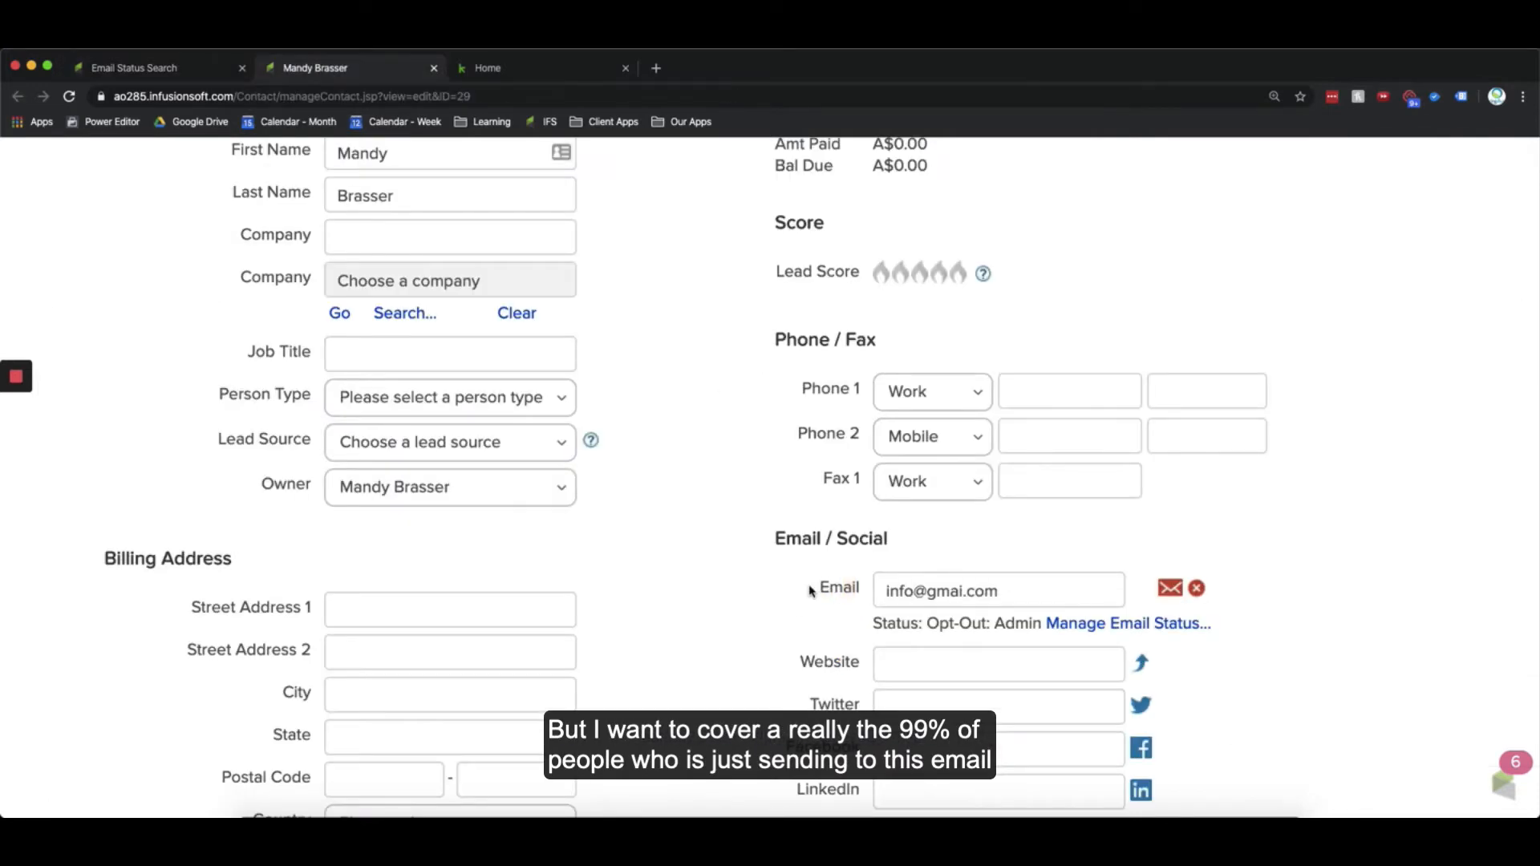
left_click(184, 75)
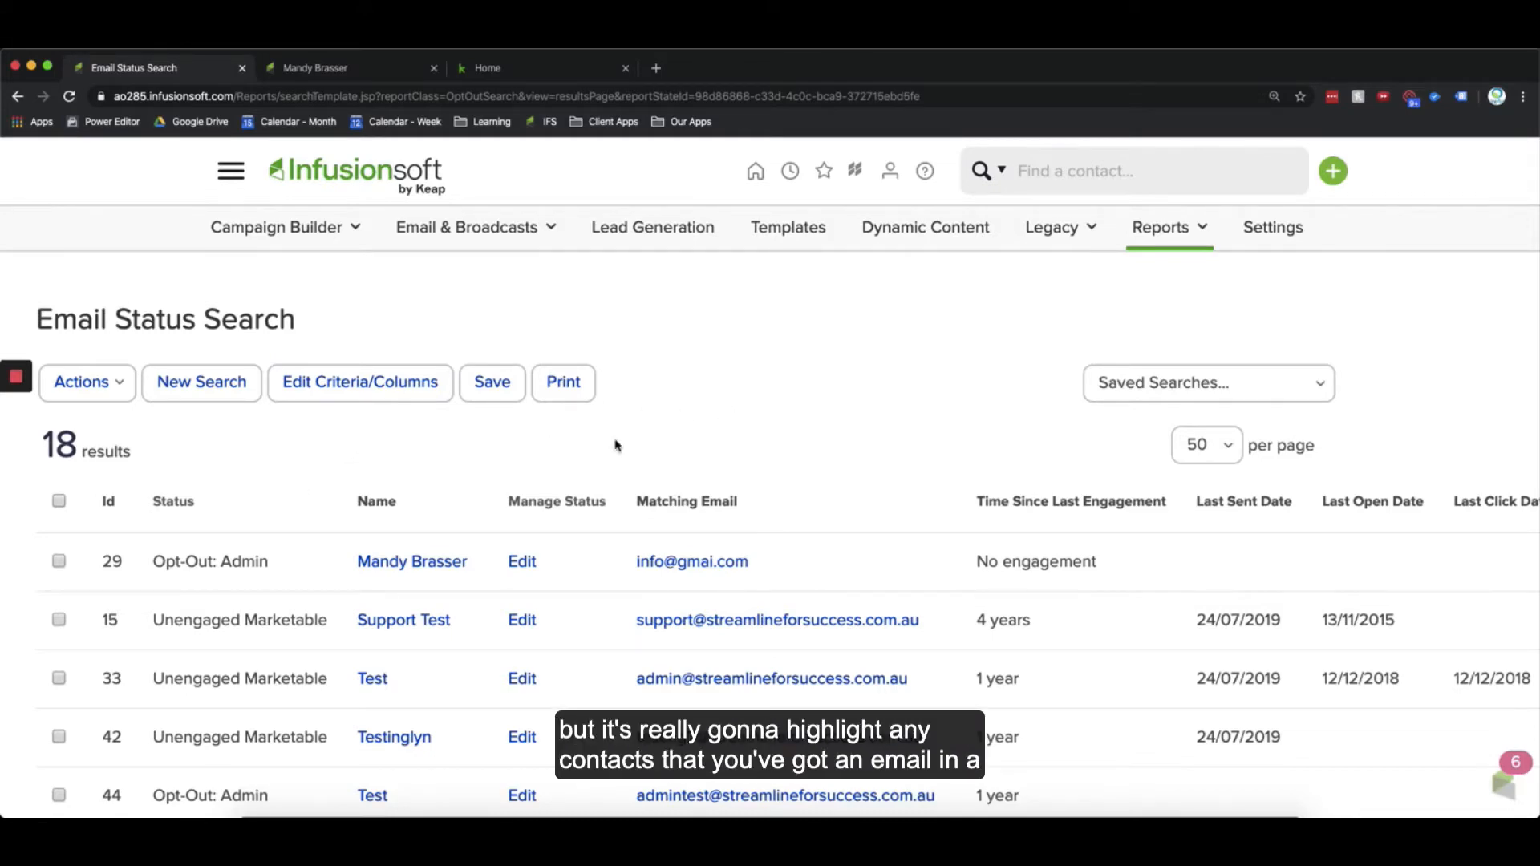
double_click(46, 445)
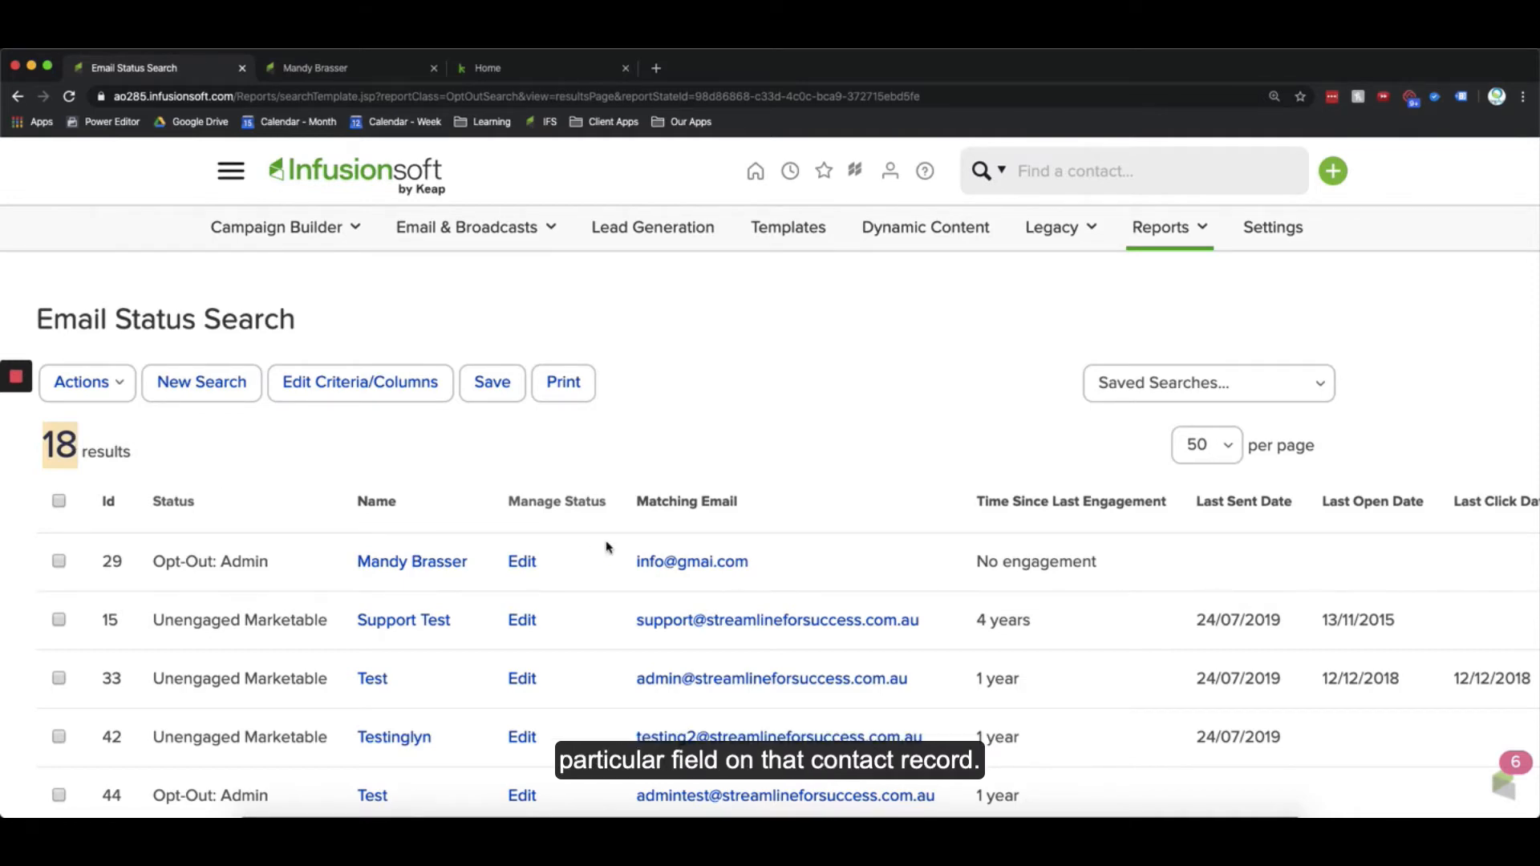
Step: Edit the report's criteria and set Email Status to Unconfirmed, Confirmed (Legacy) and Confirmed
left_click(635, 454)
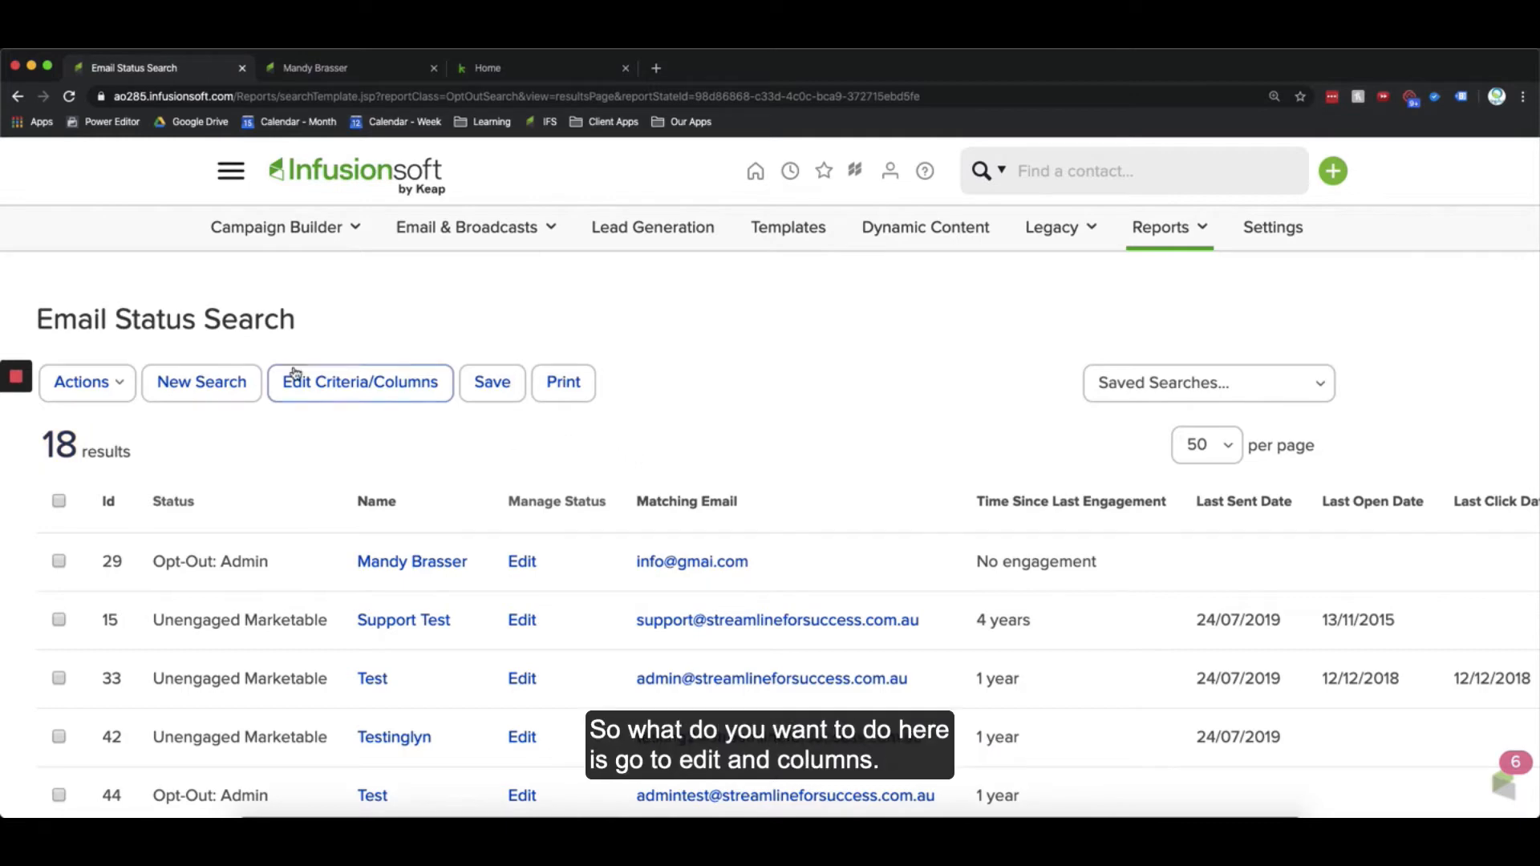
left_click(332, 393)
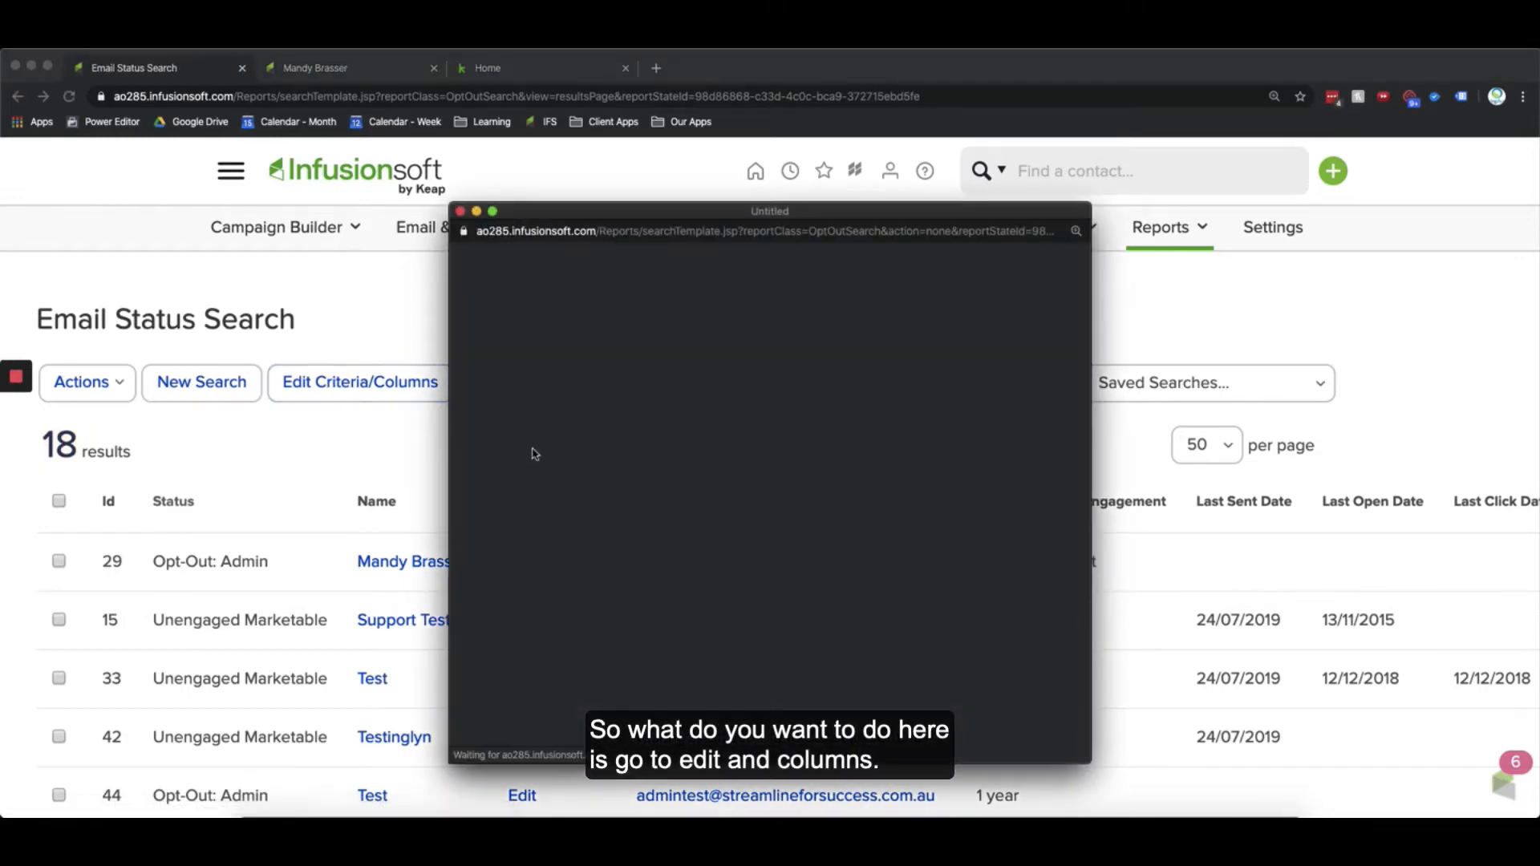
scroll(575, 553, "down", 1)
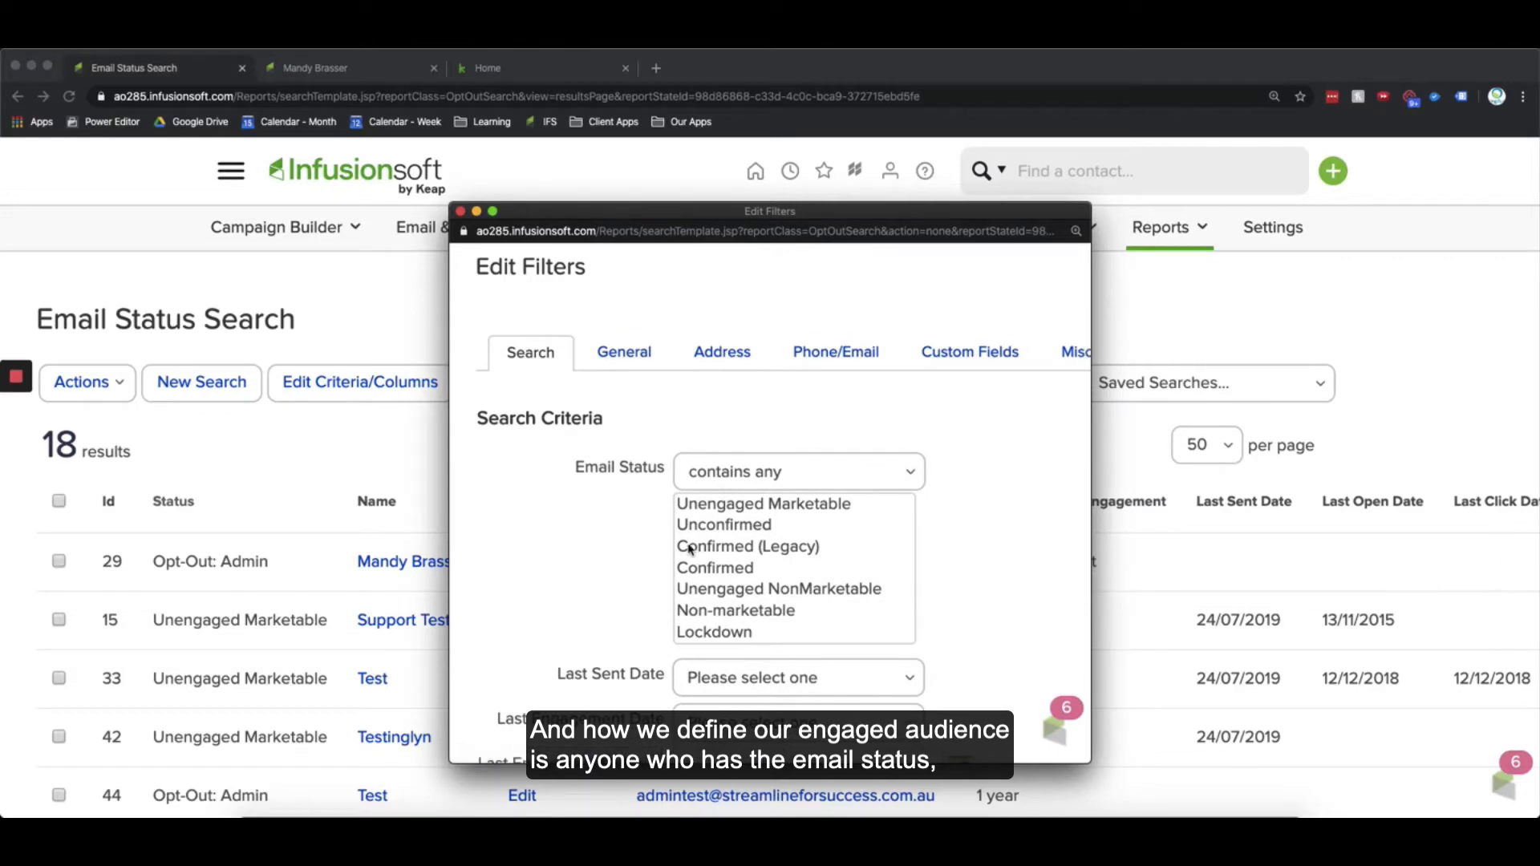
left_click(726, 532)
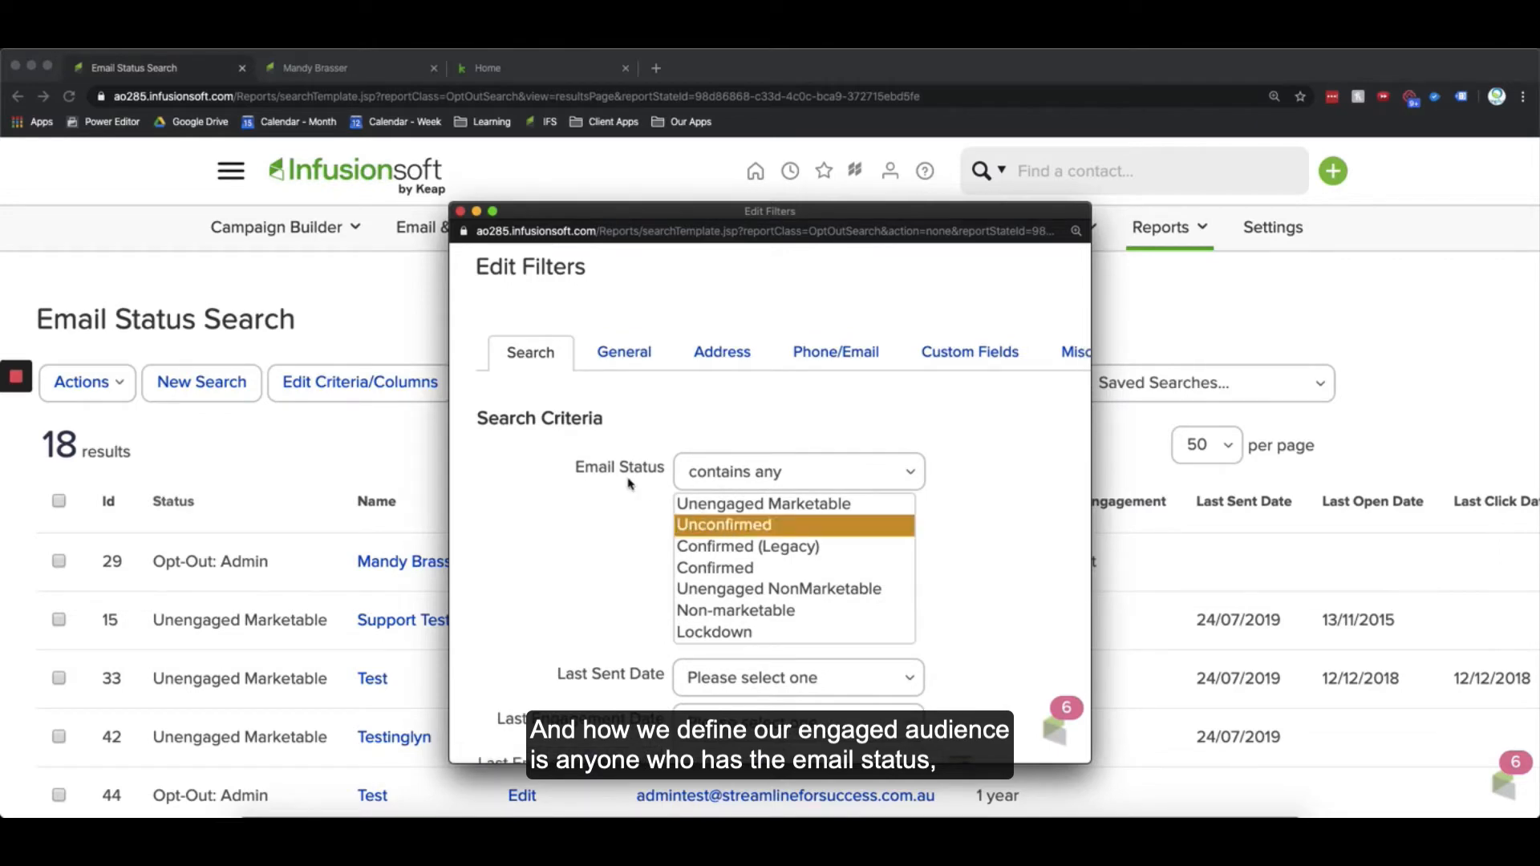
left_click(716, 551, "super")
left_click(721, 569, "super")
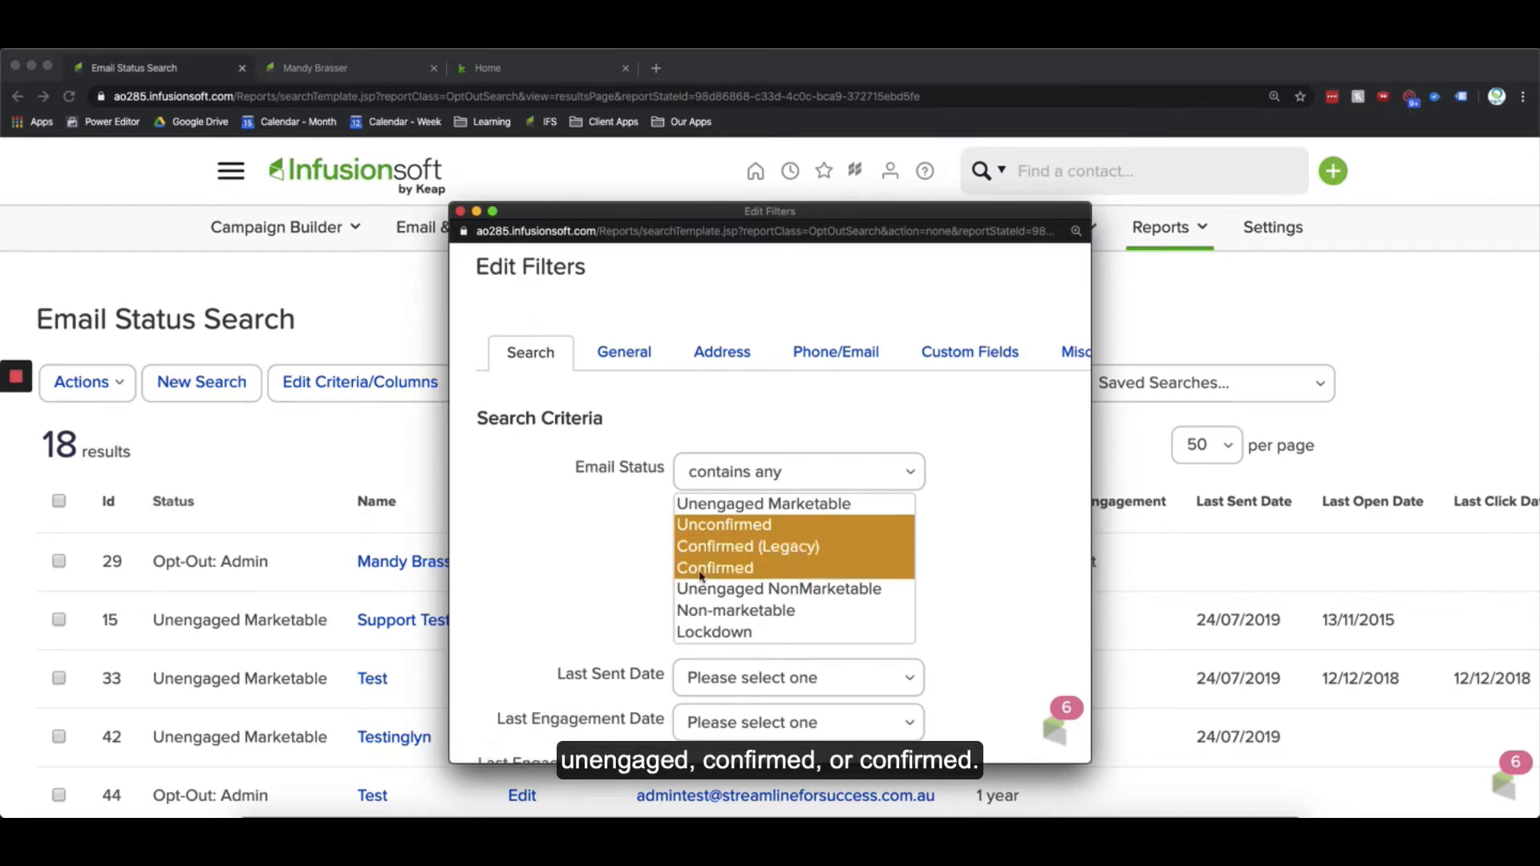
Step: Review the other Email Status options and the remaining filter fields in the Edit Filters dialog
scroll(614, 581, "down", 1)
scroll(614, 580, "down", 2)
scroll(614, 581, "up", 3)
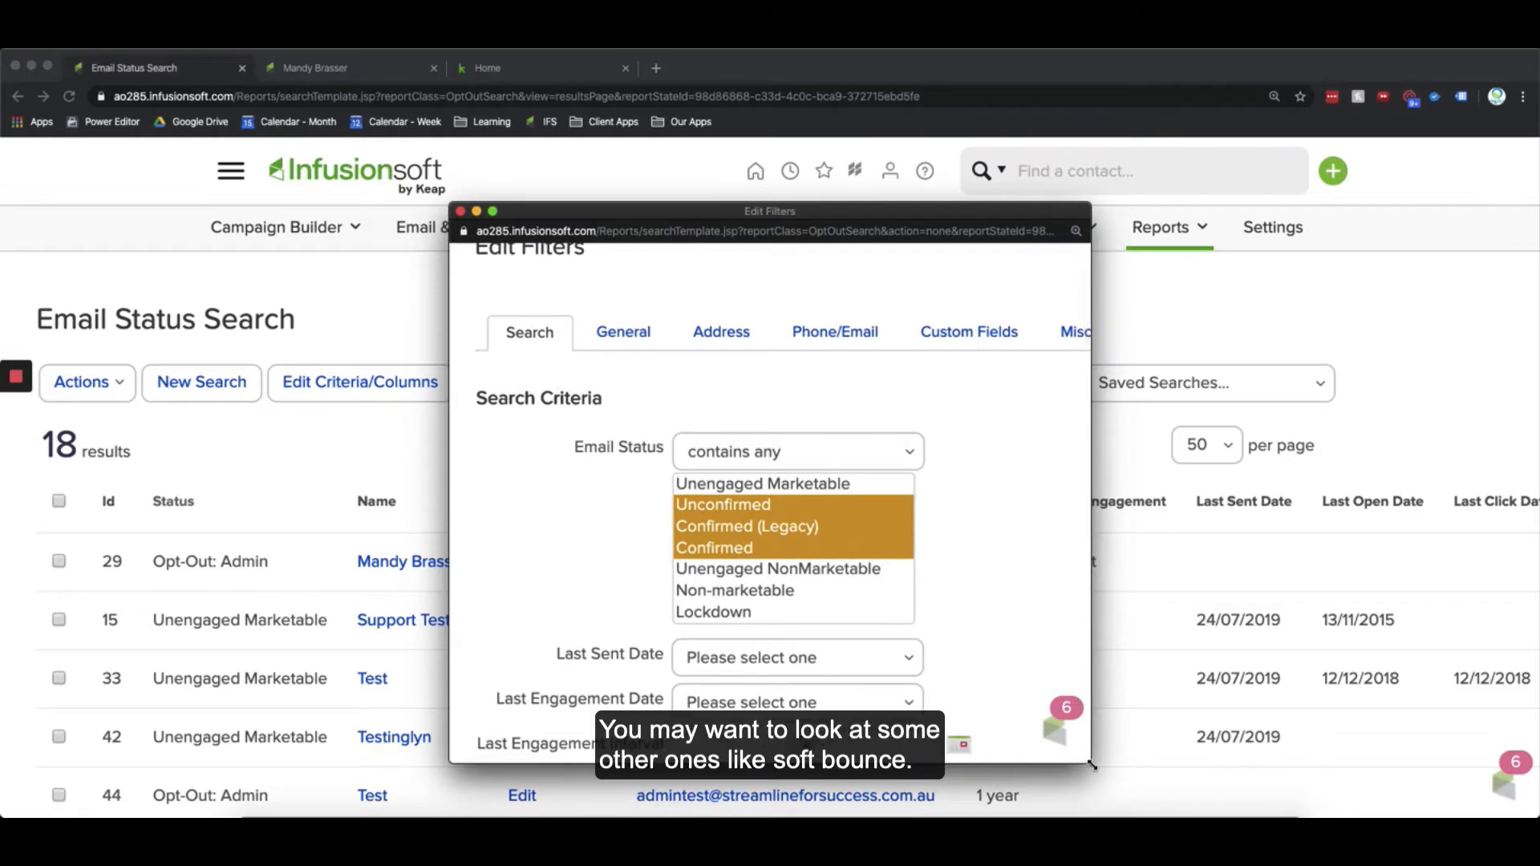
scroll(738, 611, "down", 2)
scroll(738, 612, "down", 3)
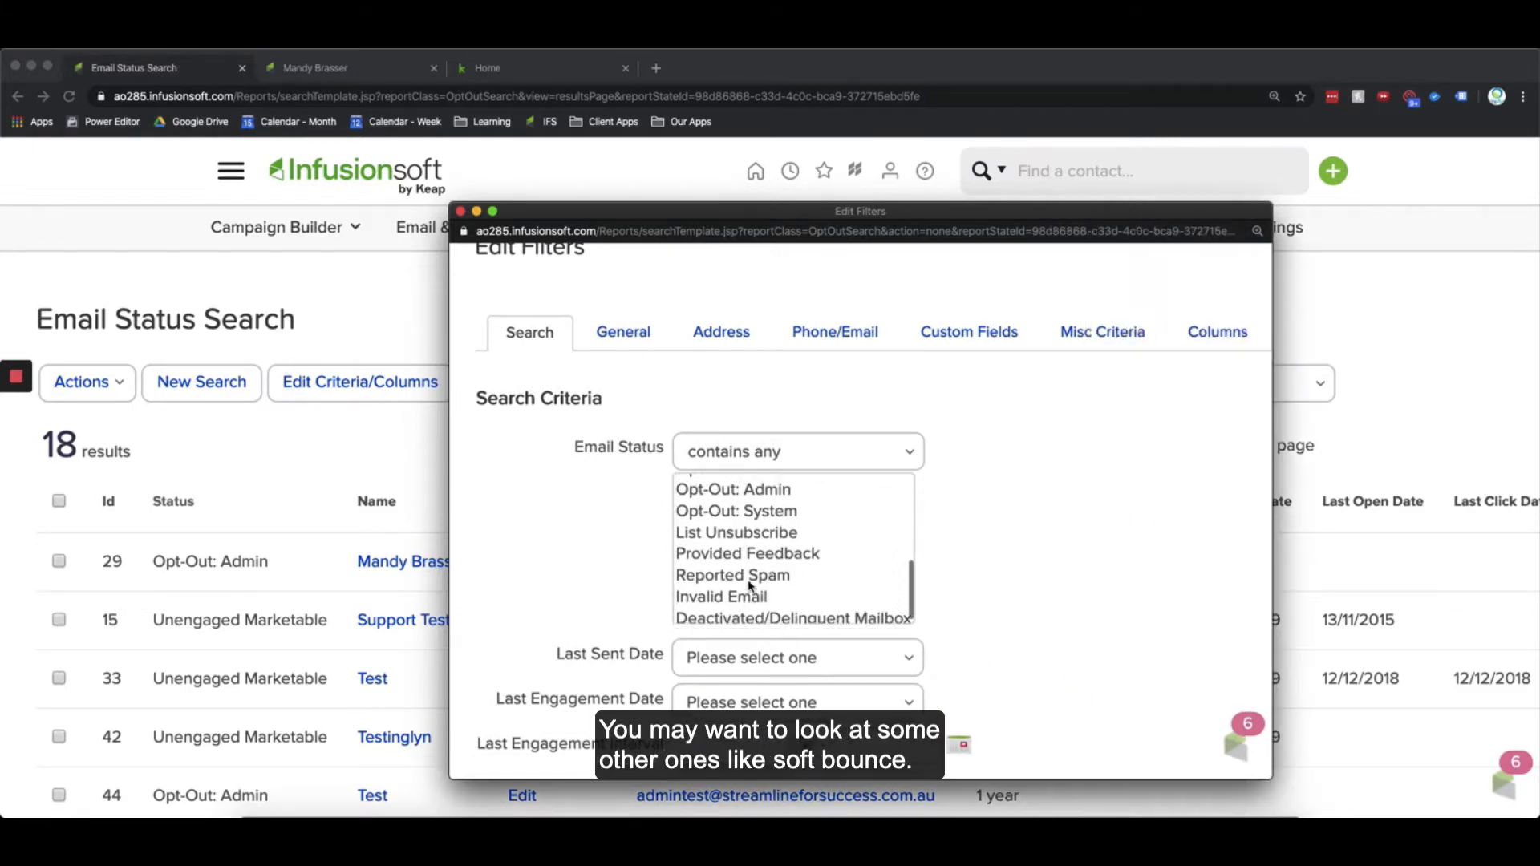
scroll(731, 603, "up", 4)
scroll(732, 601, "up", 1)
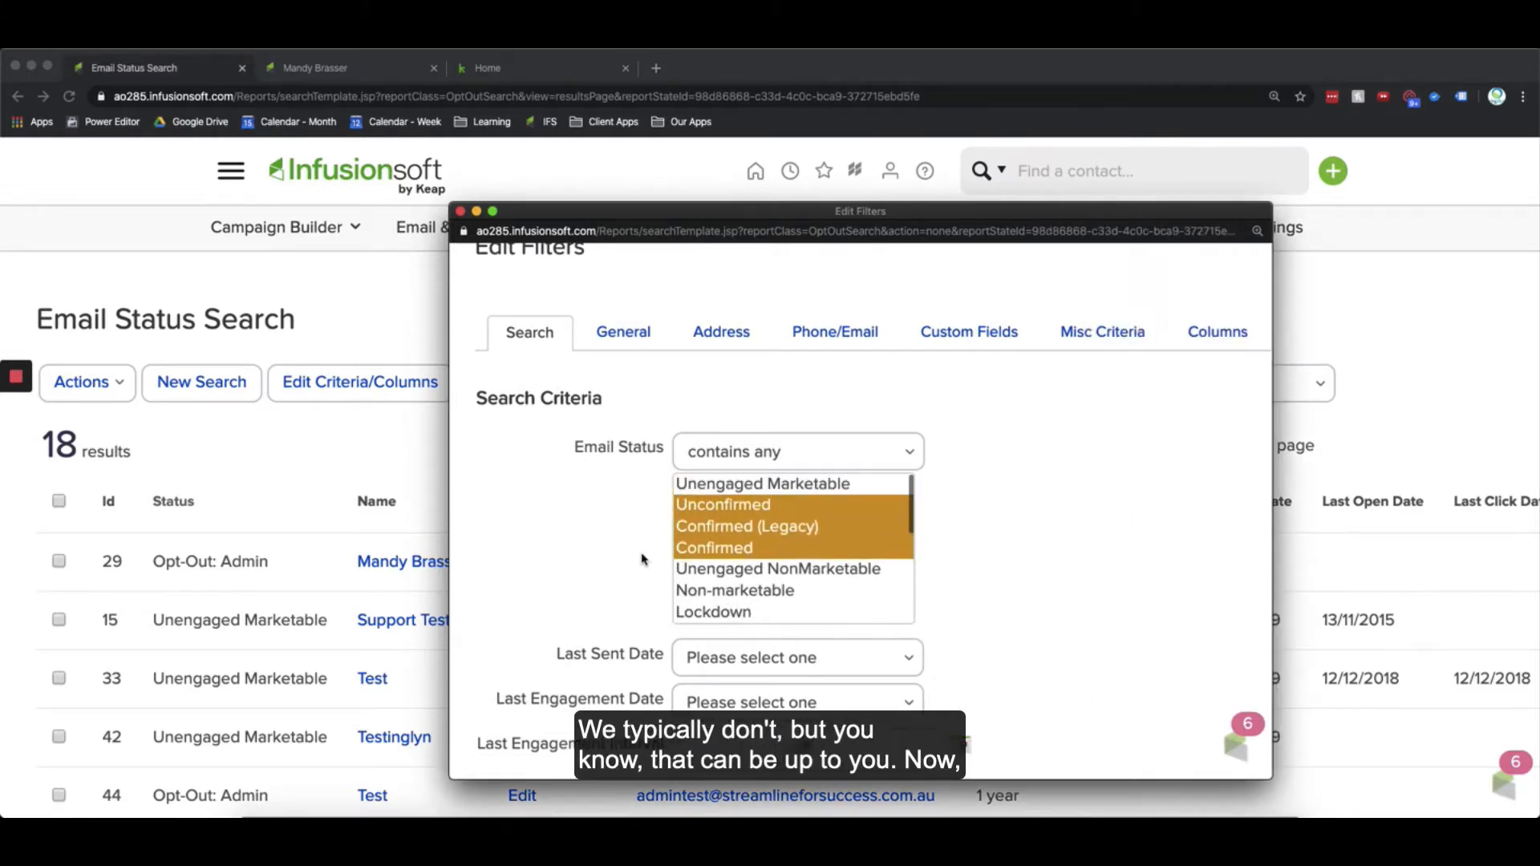
scroll(652, 538, "down", 1)
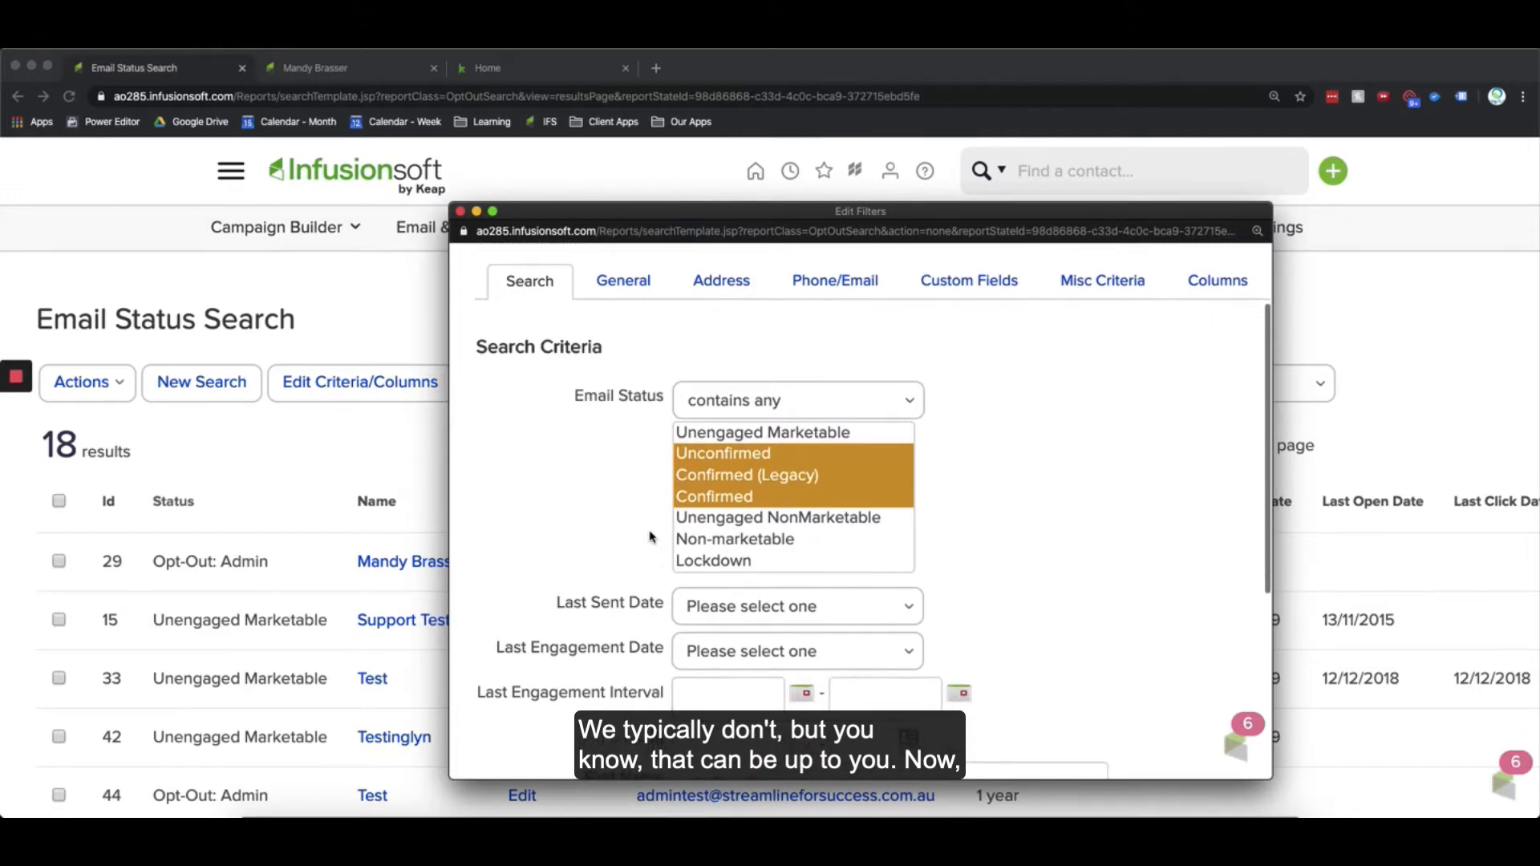
scroll(752, 521, "down", 1)
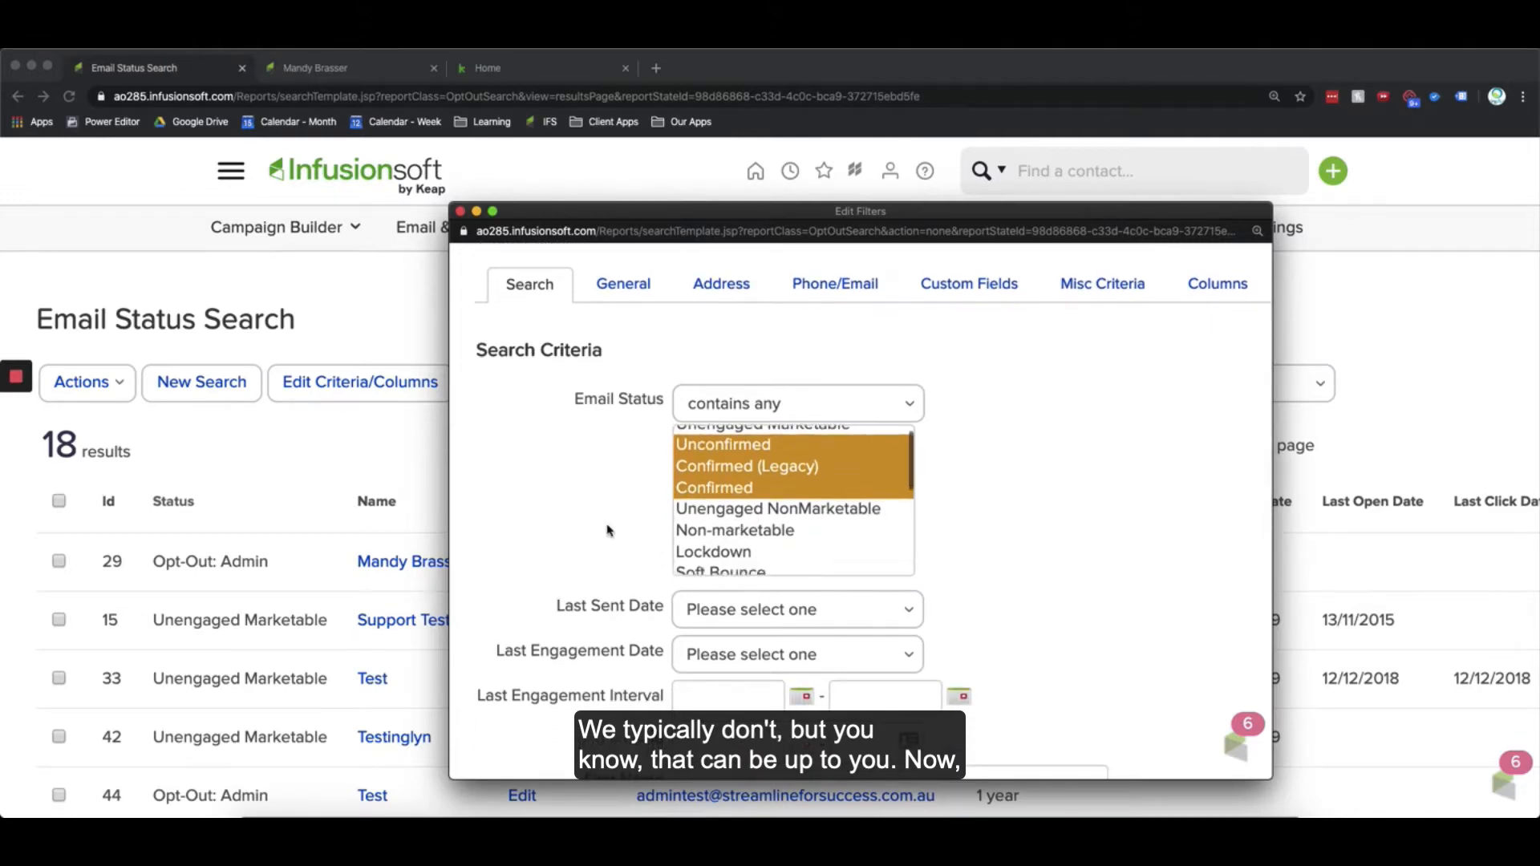
scroll(609, 528, "up", 1)
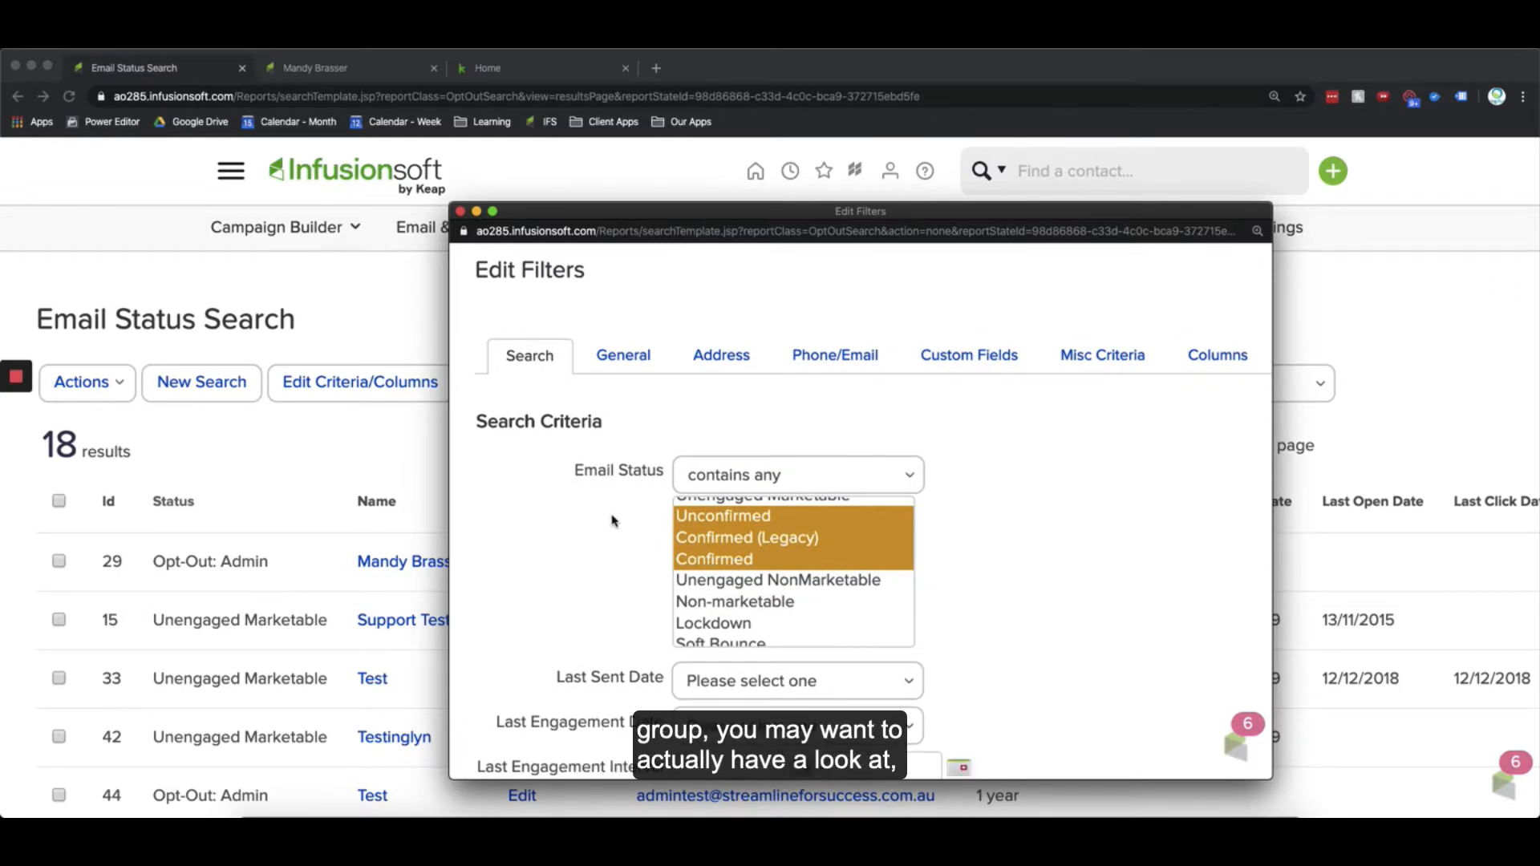
scroll(610, 517, "down", 5)
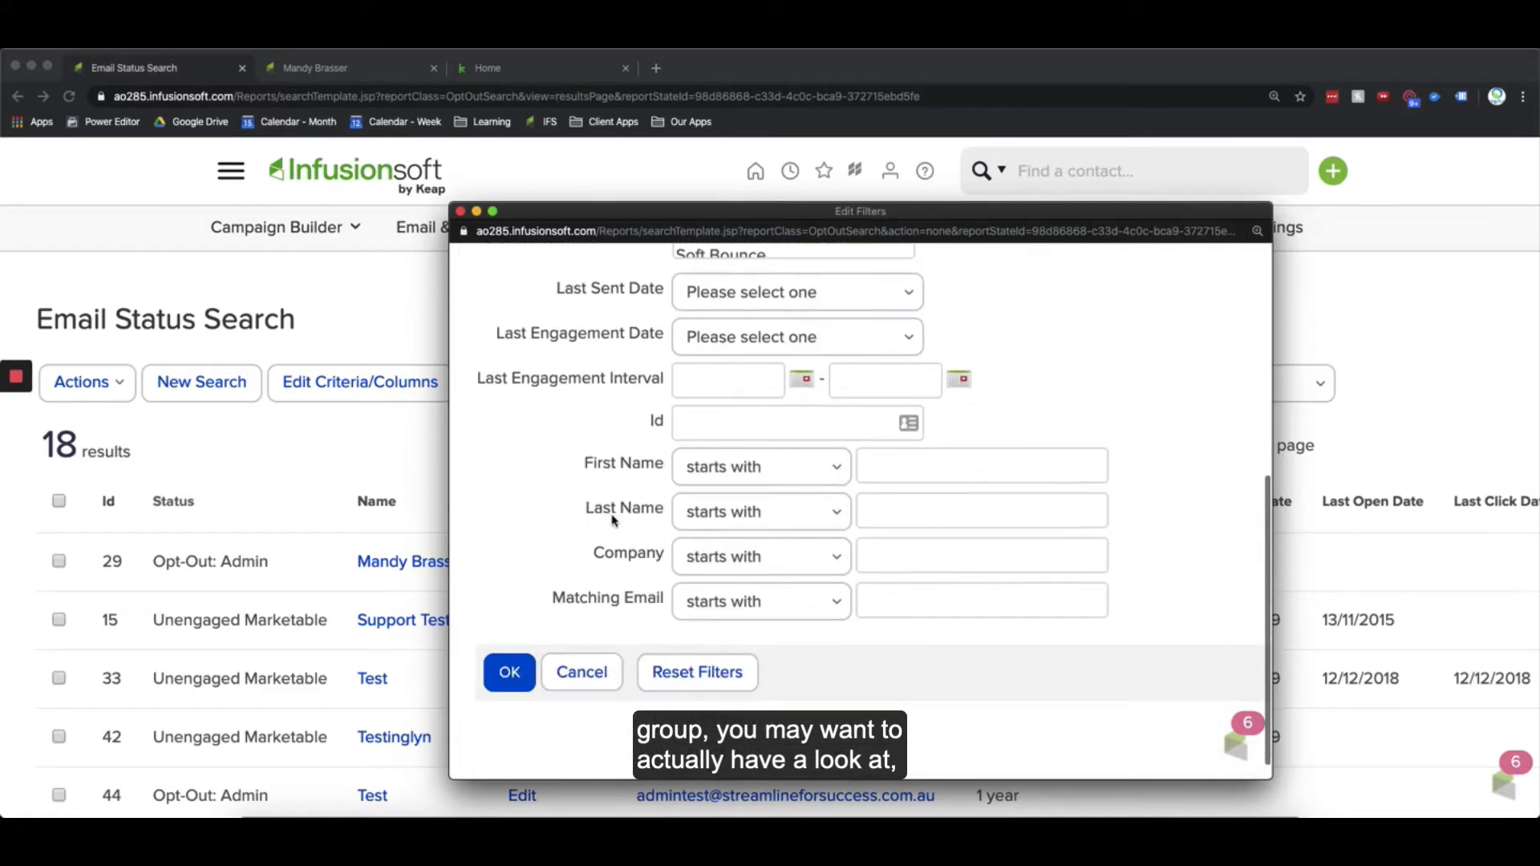
scroll(1200, 380, "up", 5)
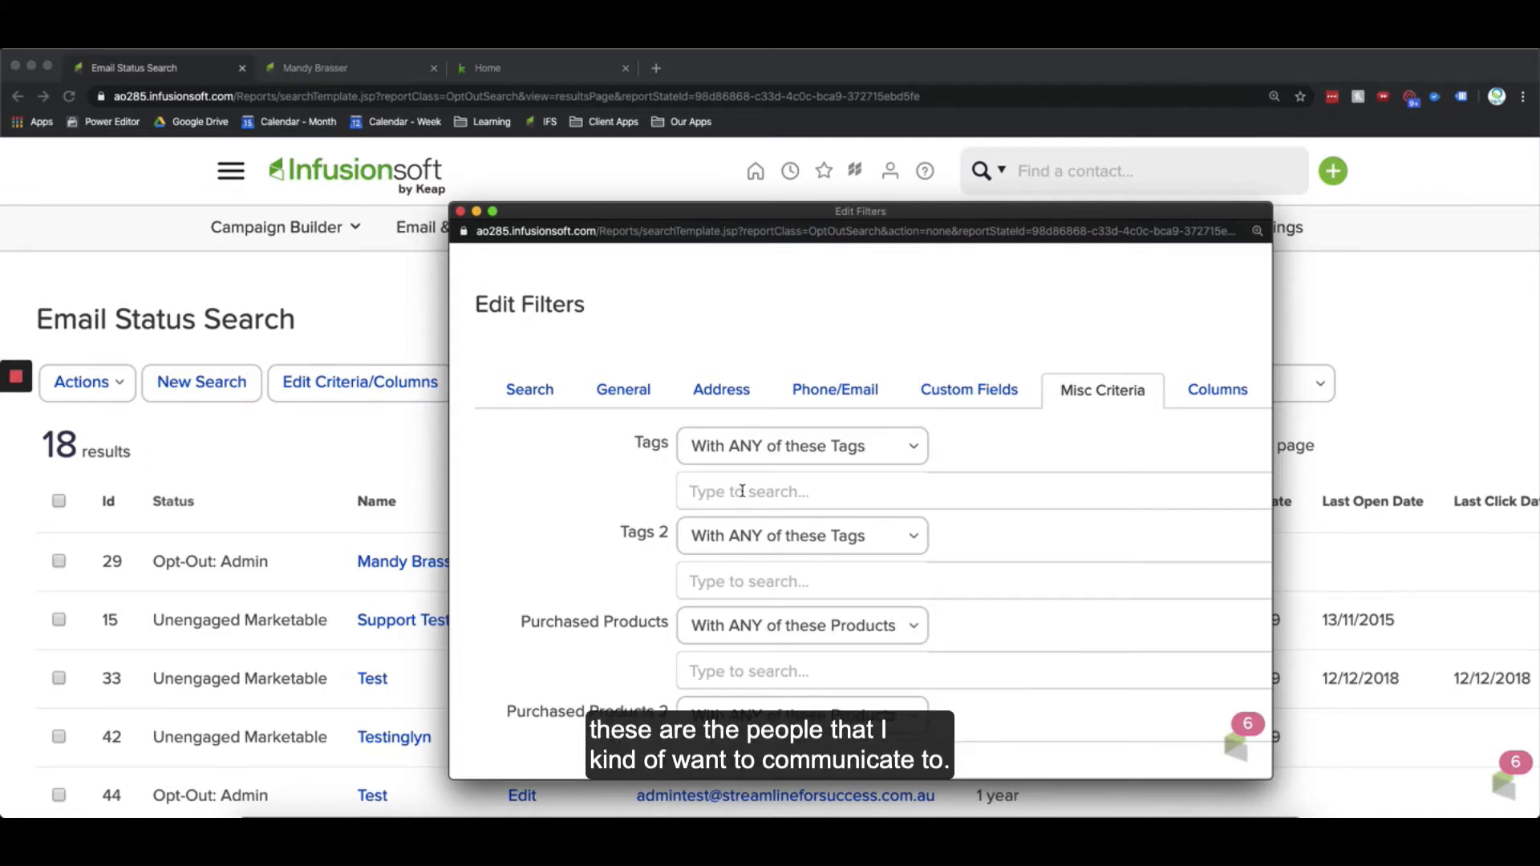
Step: Return to the search criteria and apply the email status filter
left_click(539, 394)
scroll(545, 641, "down", 5)
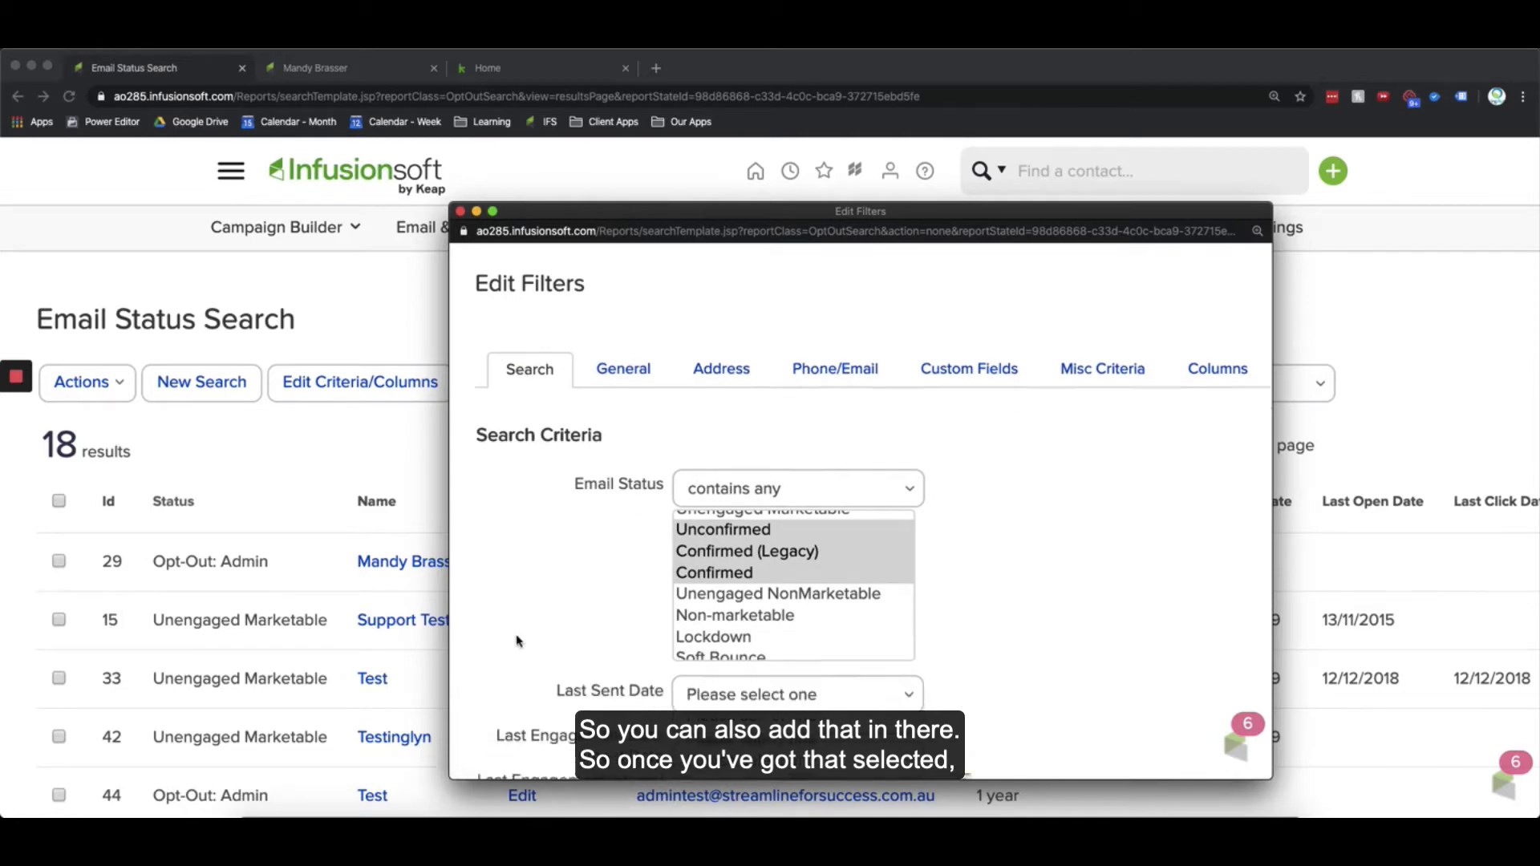
scroll(530, 667, "down", 3)
left_click(509, 671)
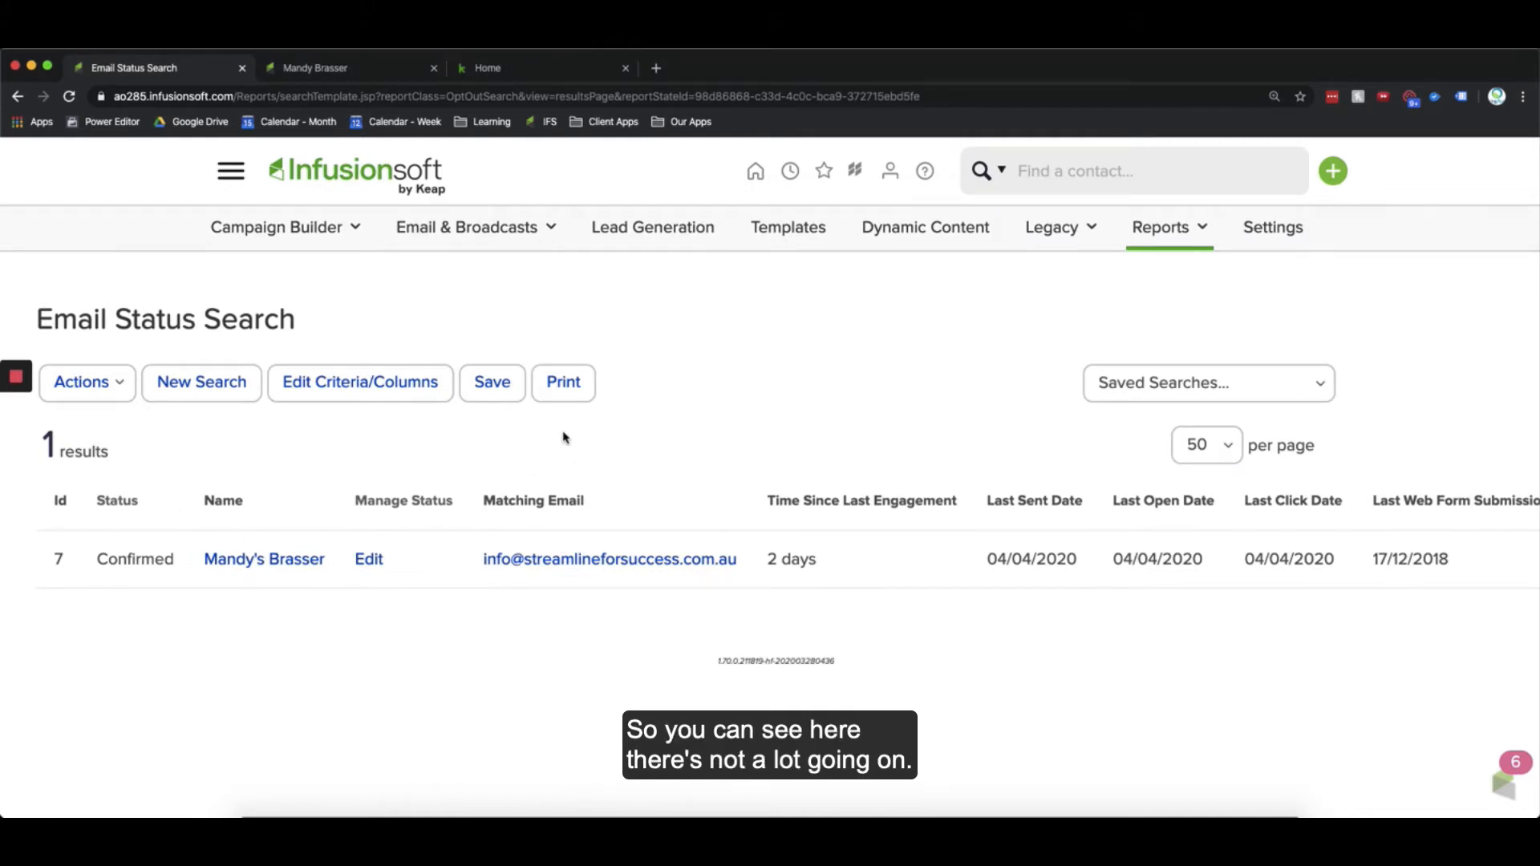
Step: Save the report as "Broadcast - Engaged" shared with Everyone, and reselect it from the saved searches list
left_click(492, 386)
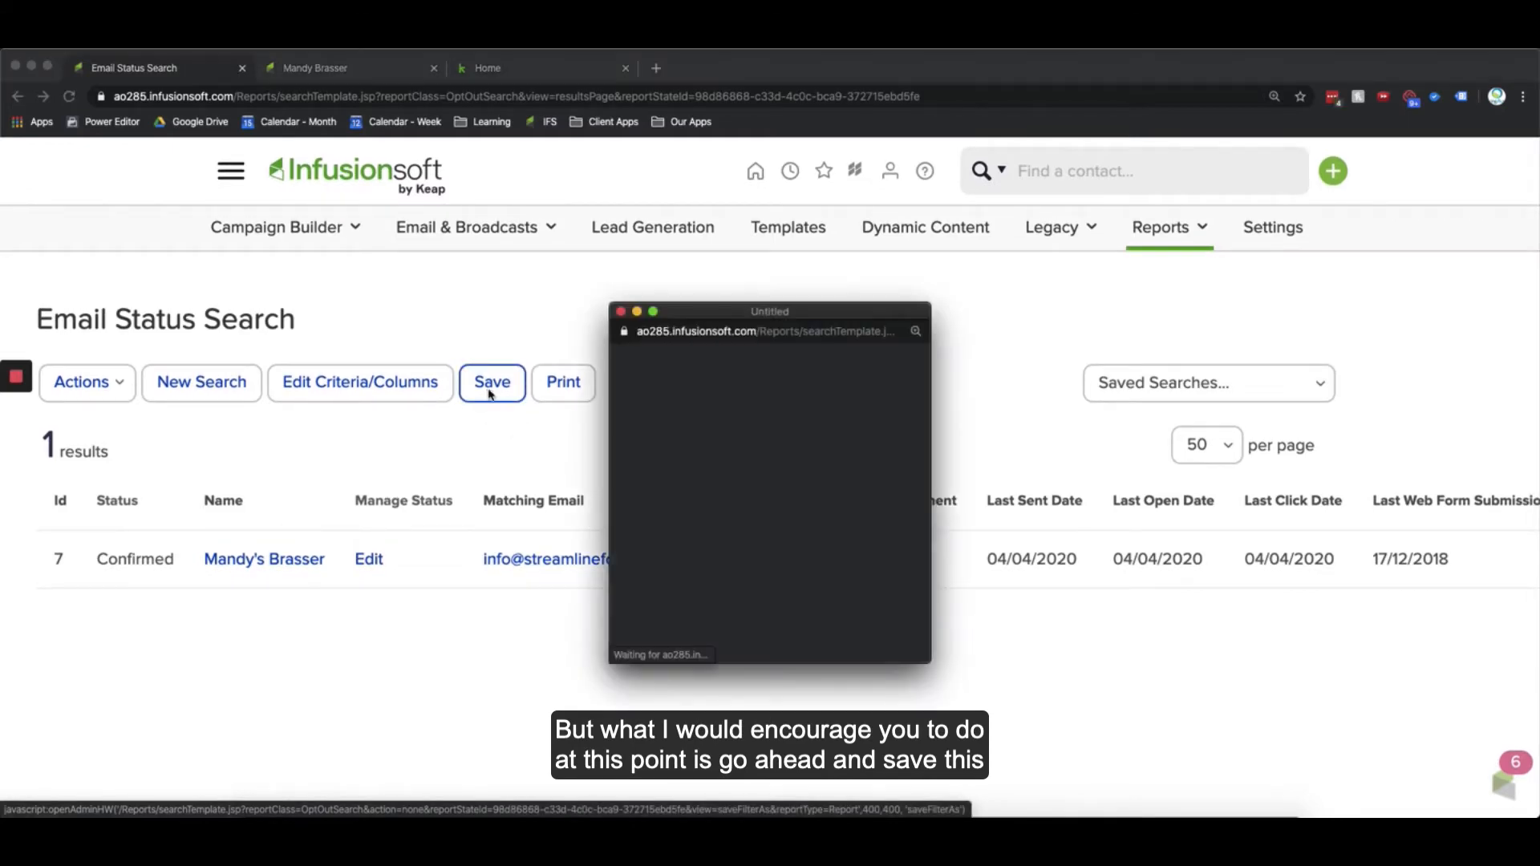
left_click(674, 561)
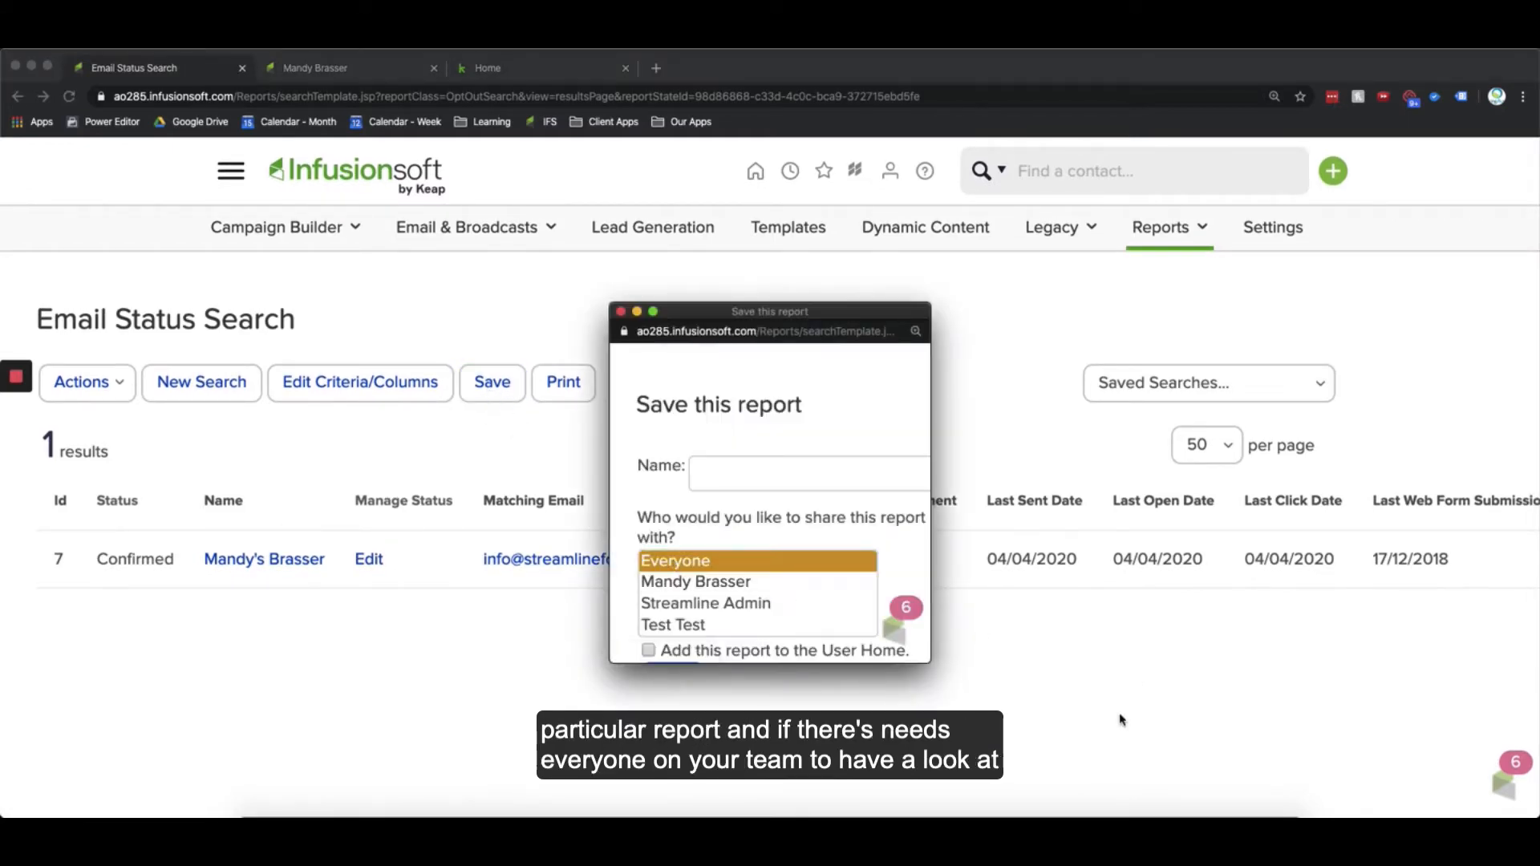
left_click_drag(930, 662, 1193, 723)
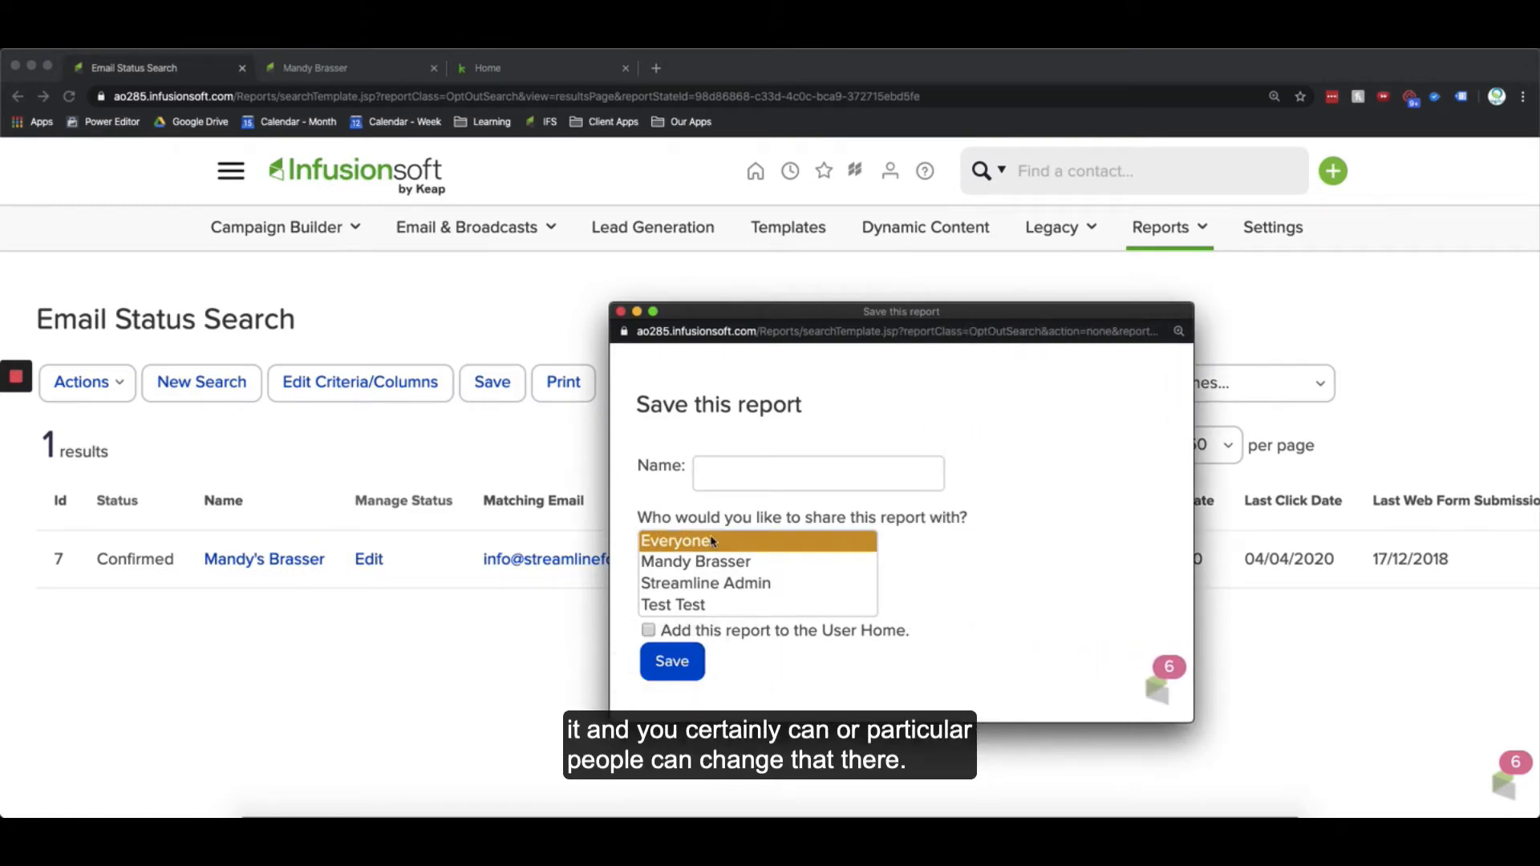
left_click(765, 471)
type("Br")
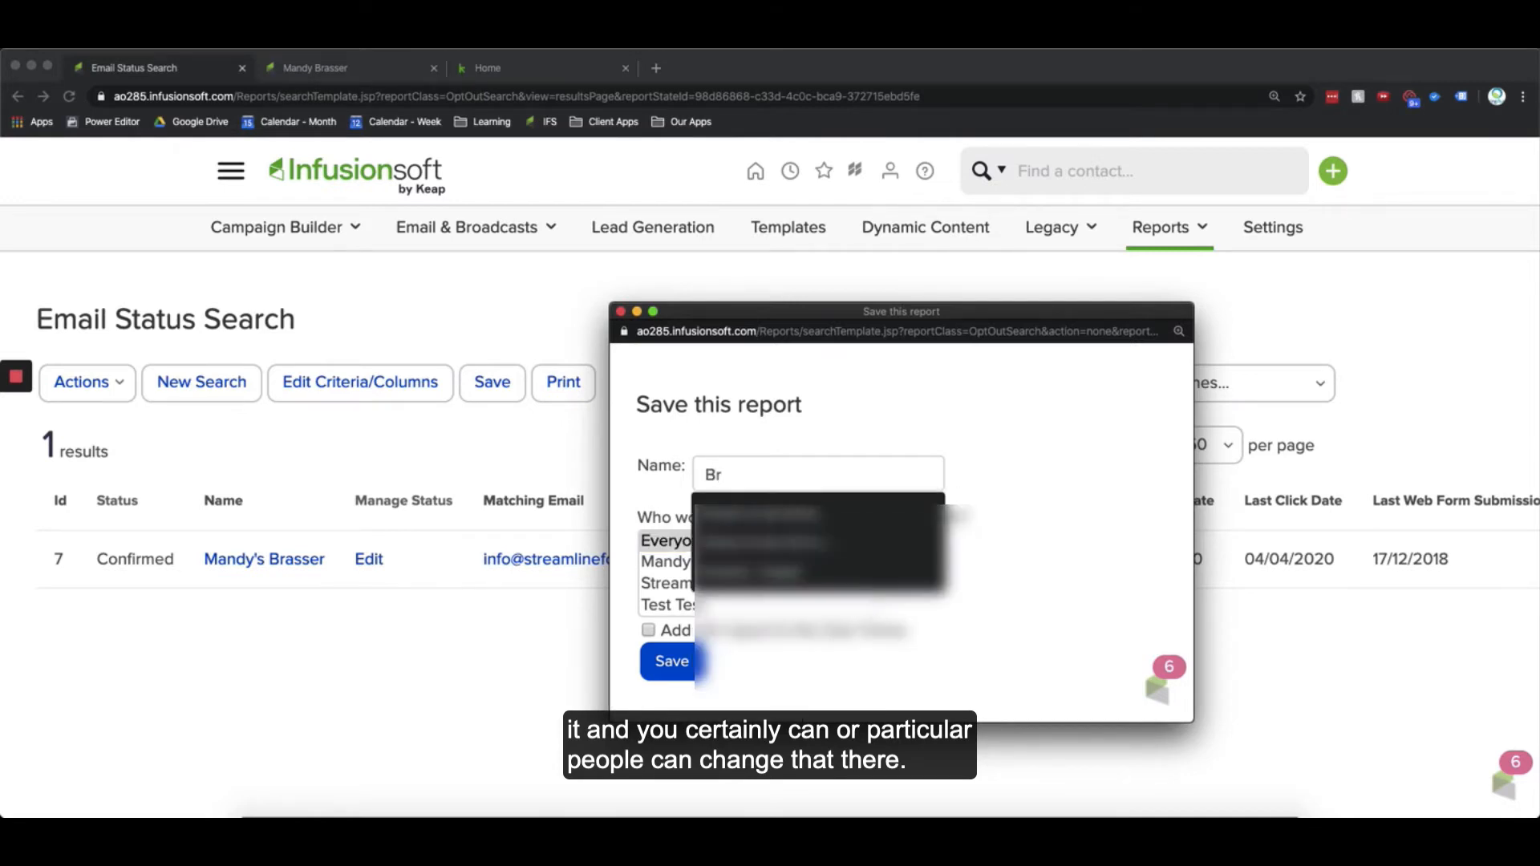
type("oadca")
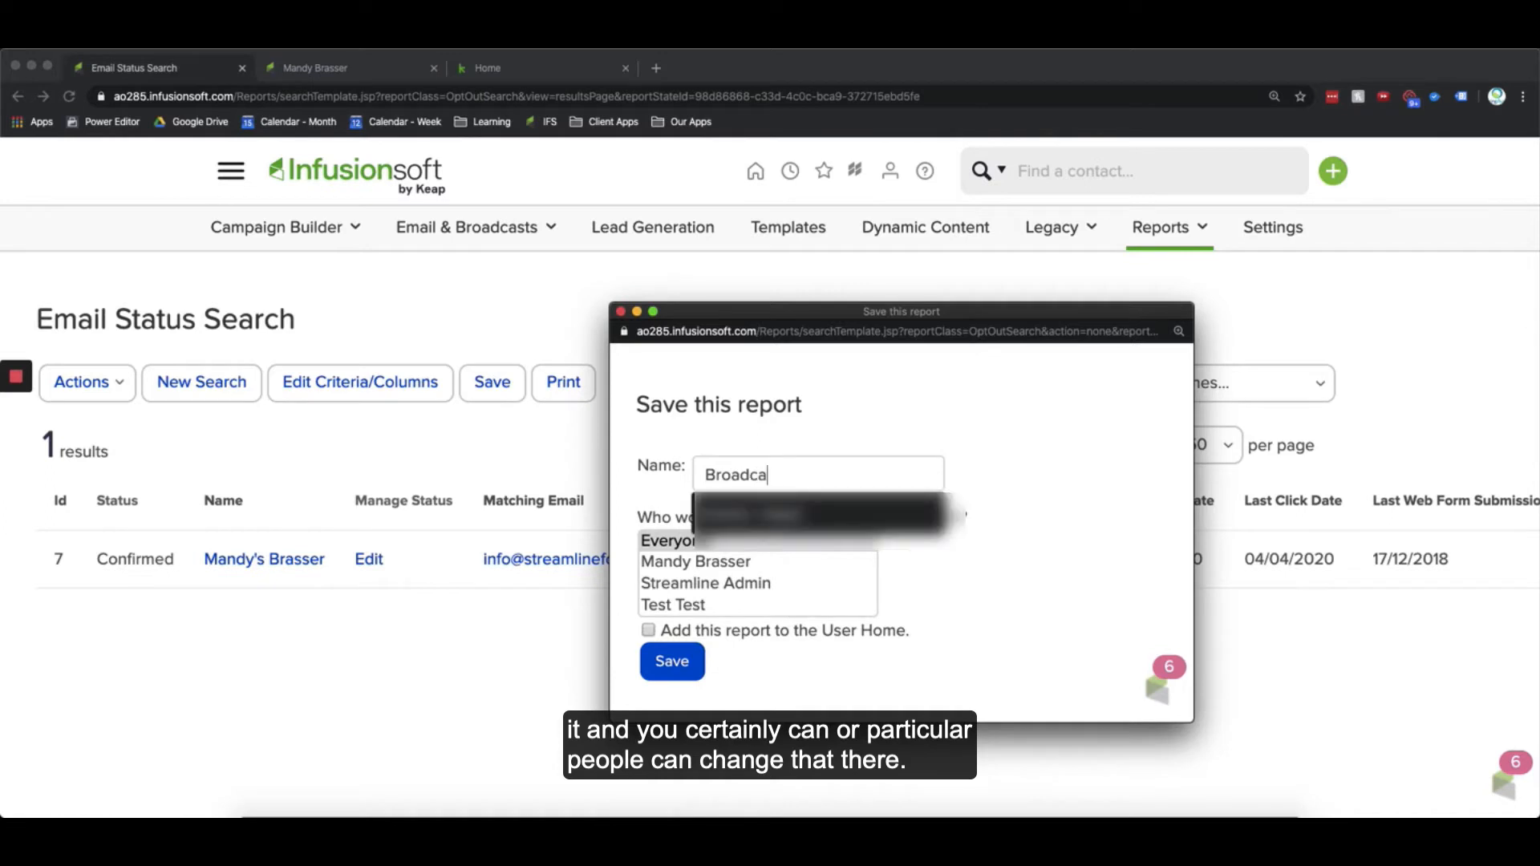
type("st - Engaged")
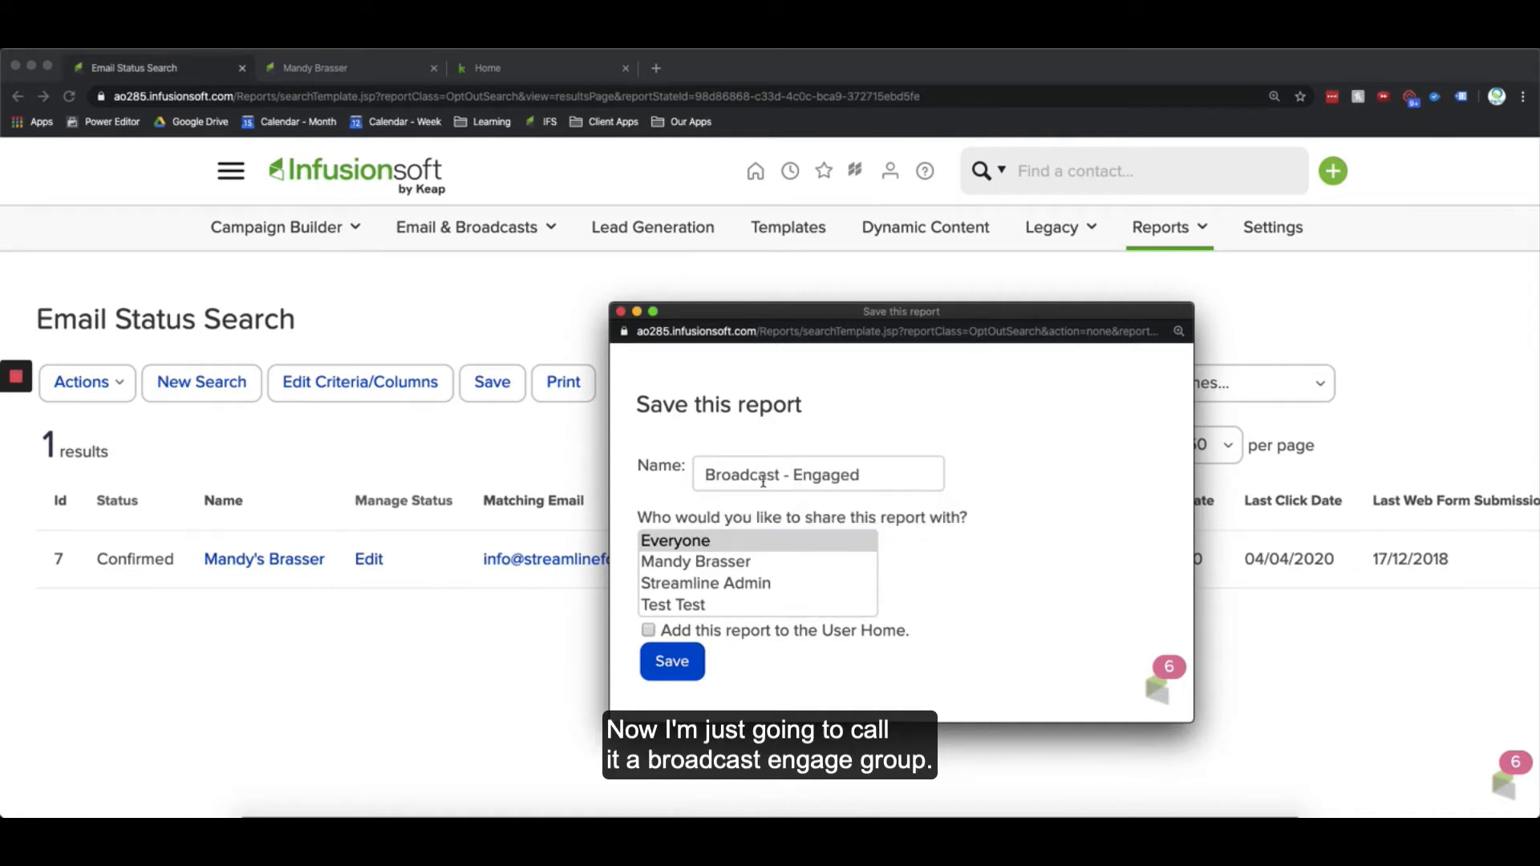
left_click_drag(706, 475, 930, 478)
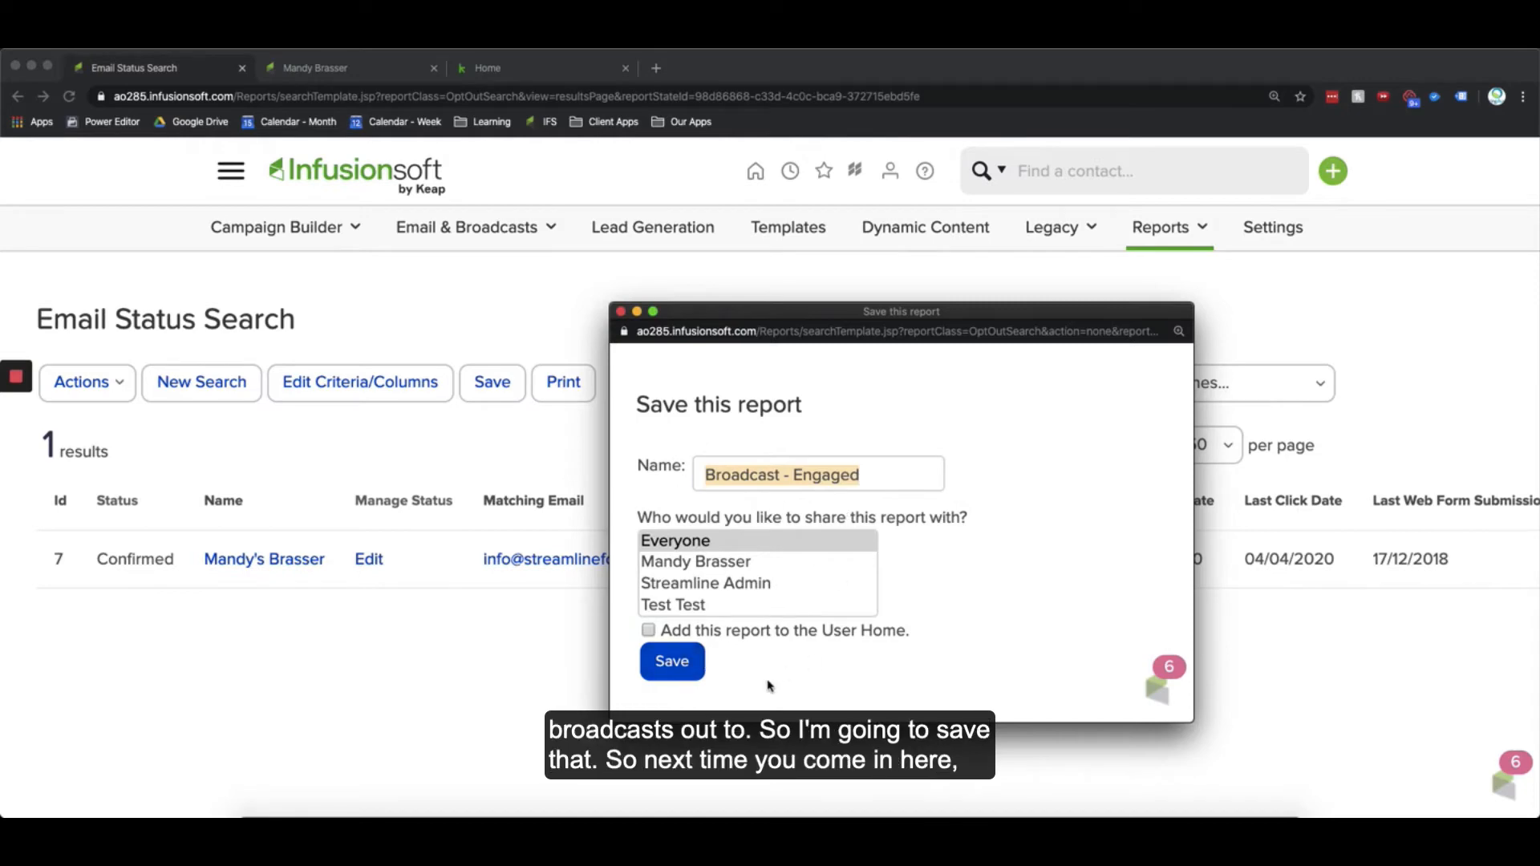
left_click(671, 661)
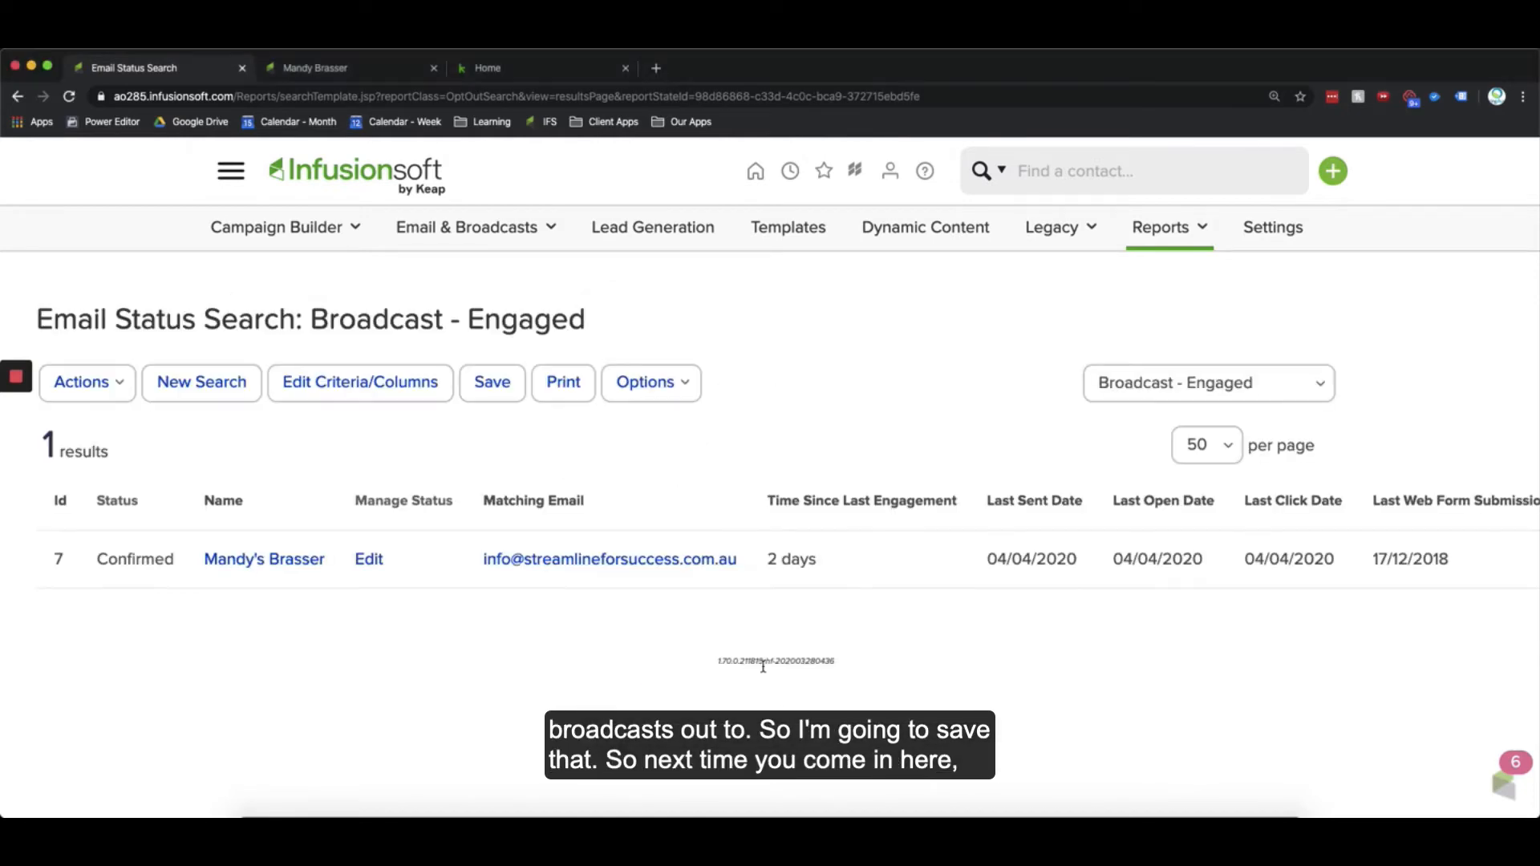
left_click(1207, 380)
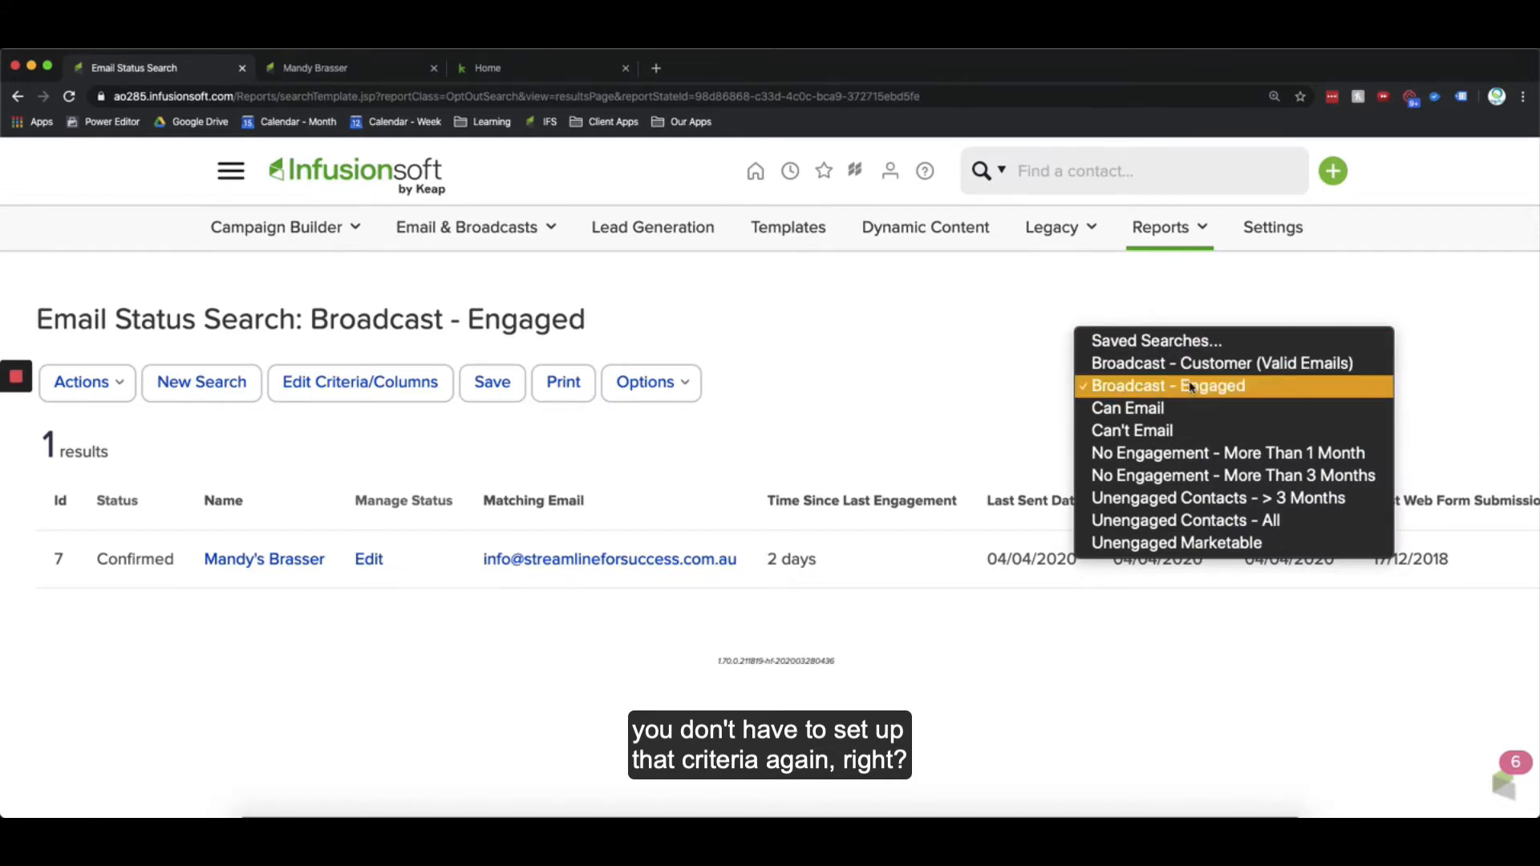
left_click(1191, 387)
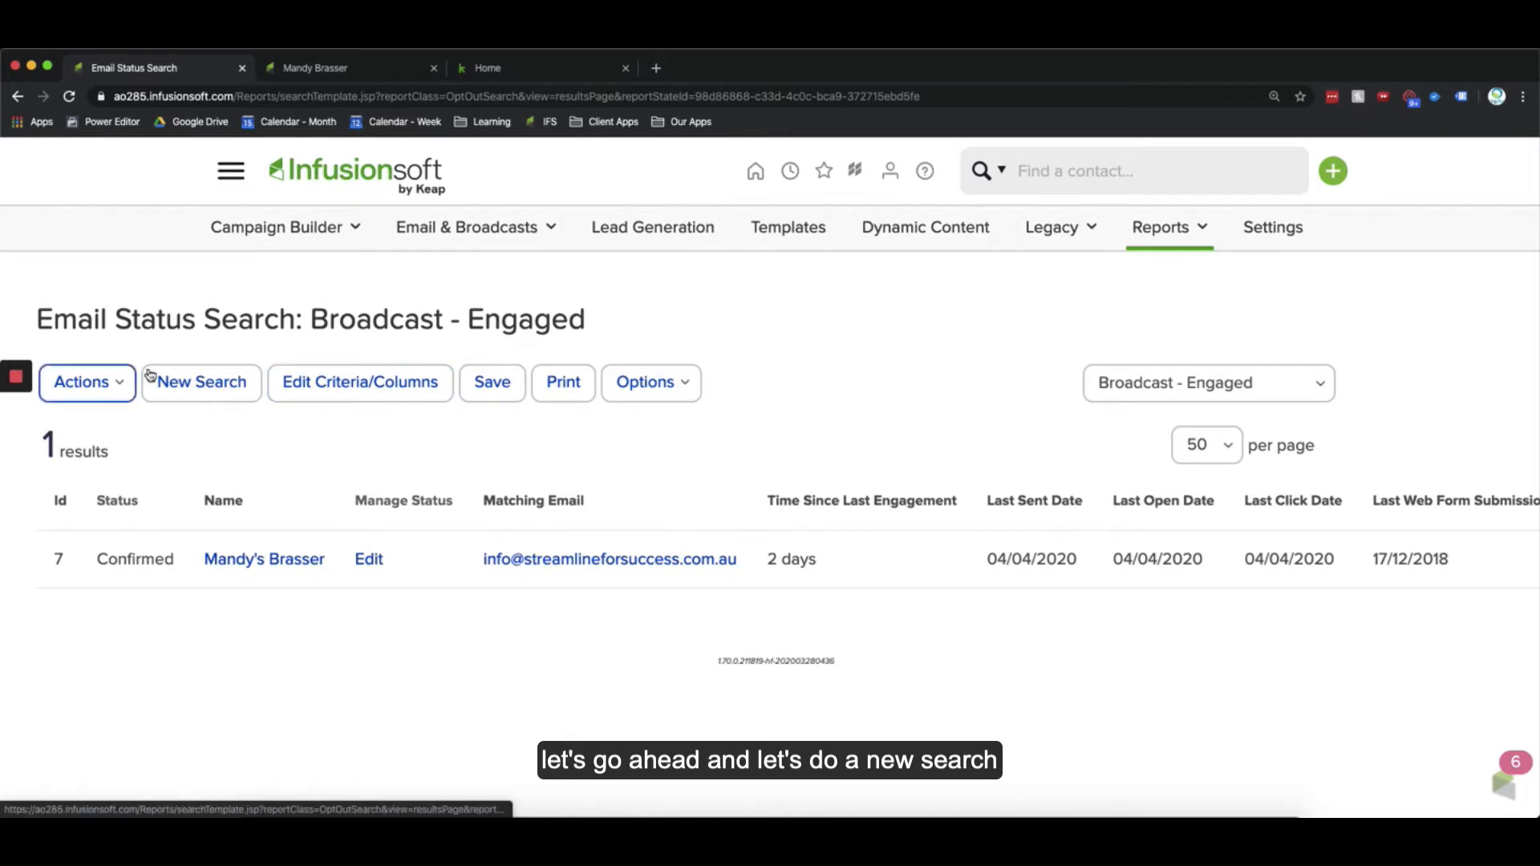
Step: Start a new search filtering Email Status by Unengaged Marketable and run it
left_click(196, 384)
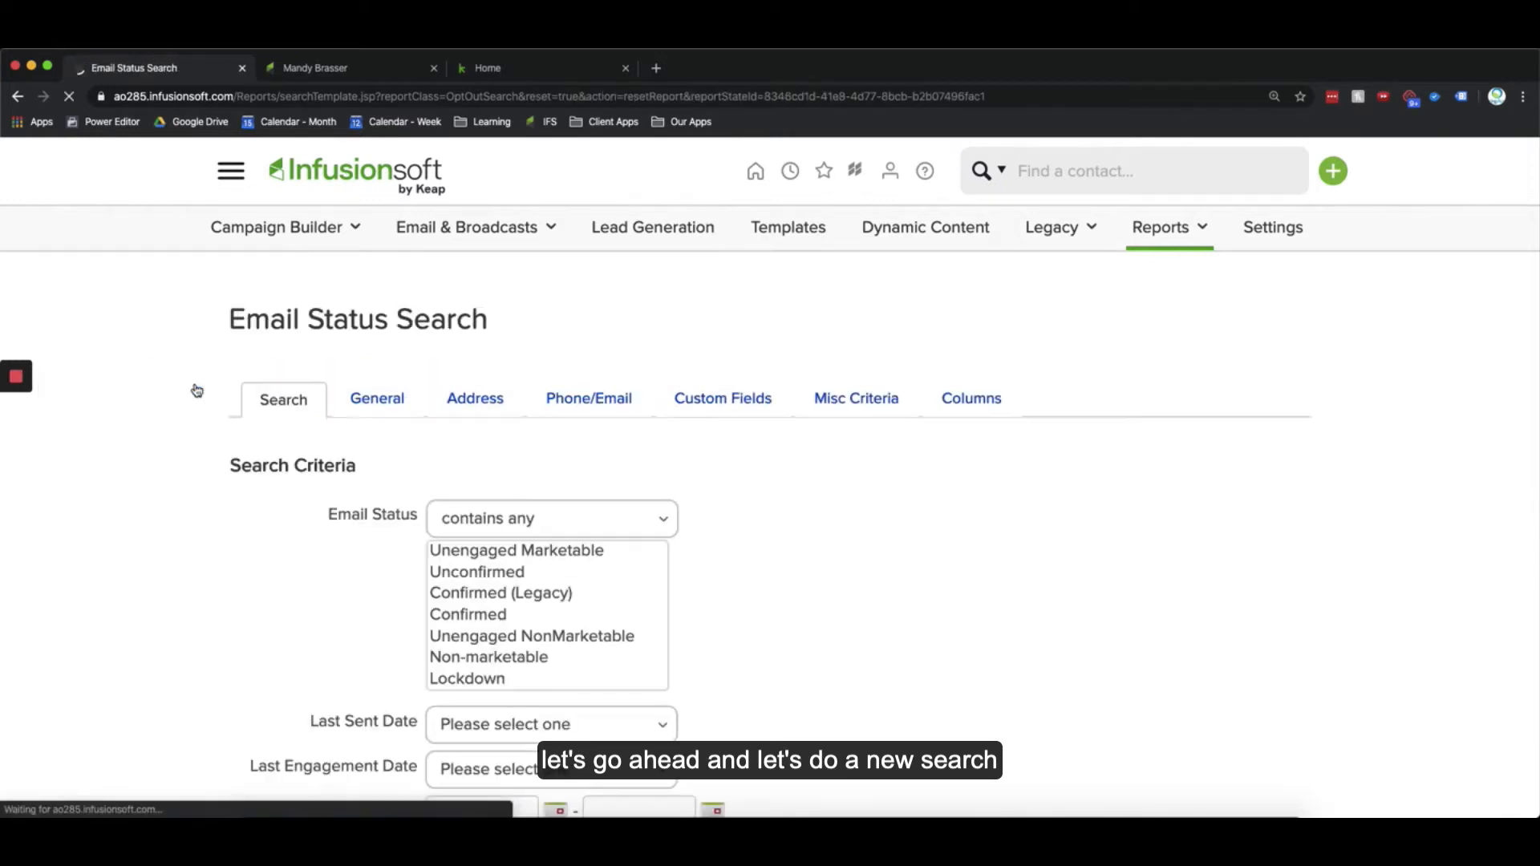
scroll(255, 560, "down", 2)
left_click(461, 480)
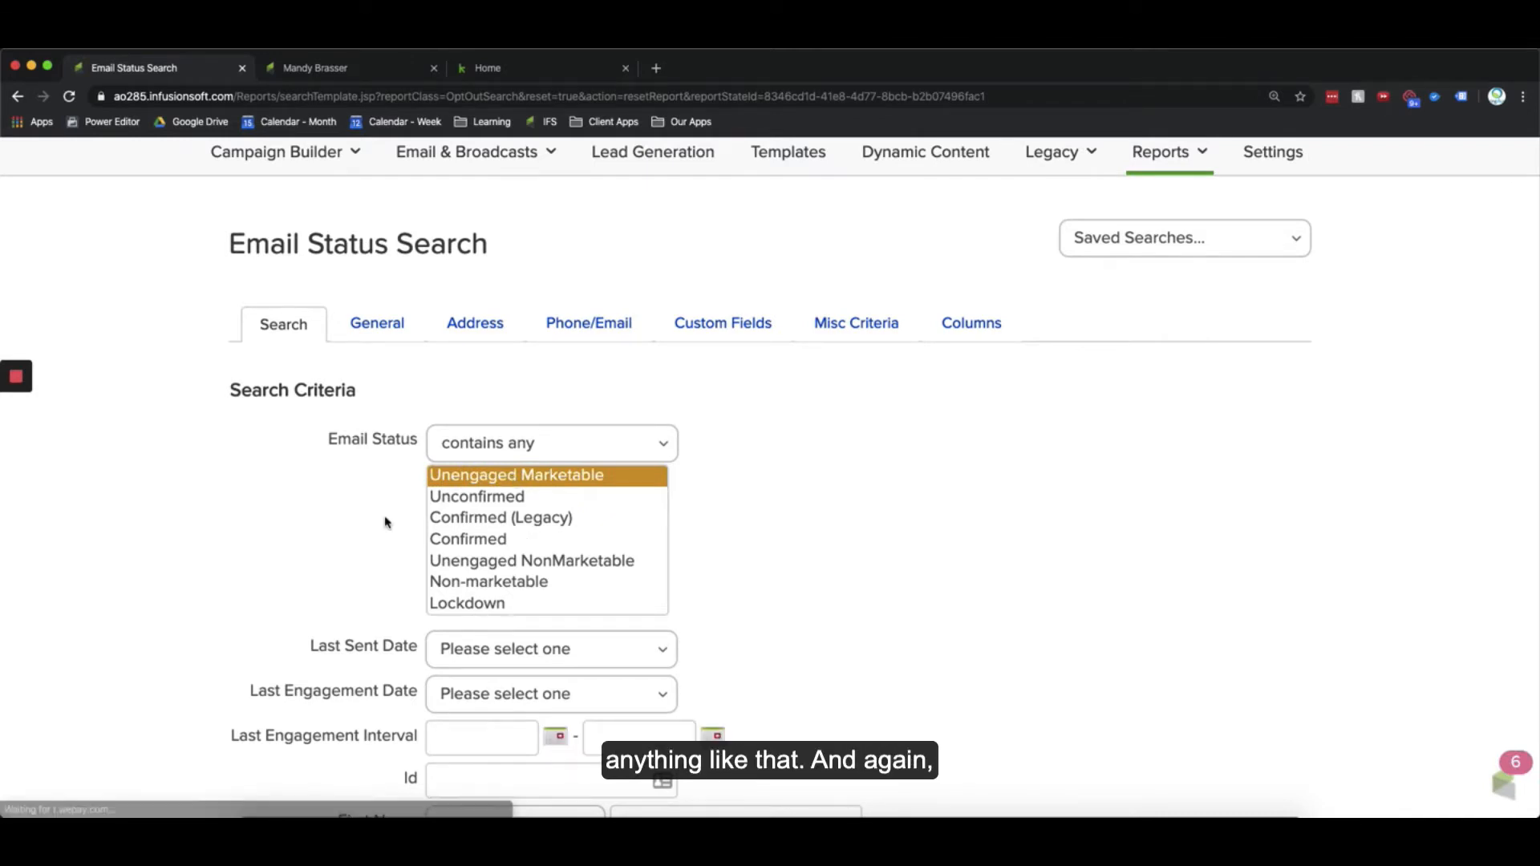
left_click(850, 323)
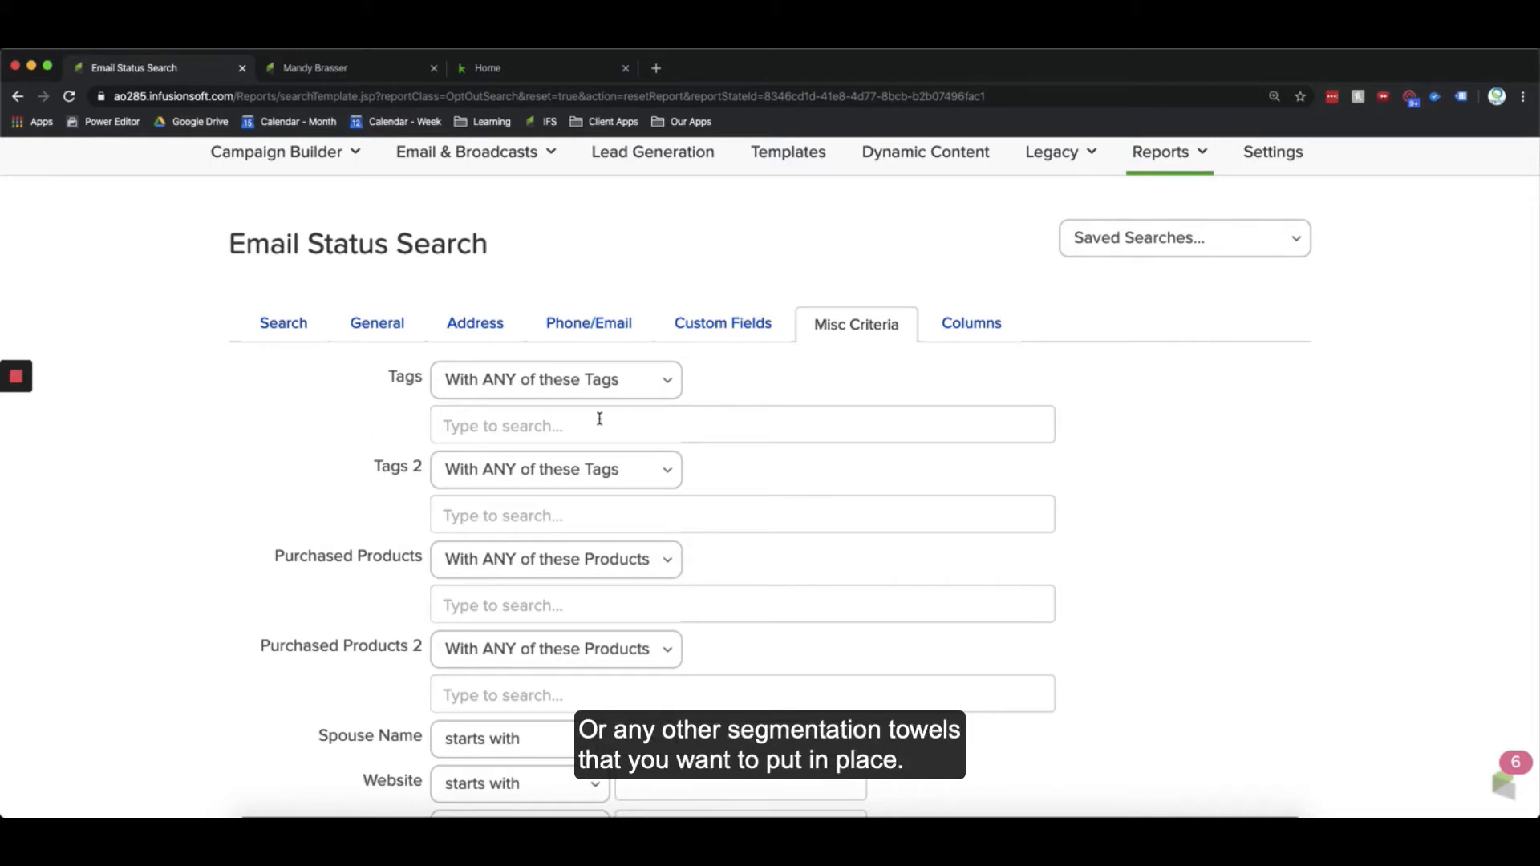
left_click(279, 327)
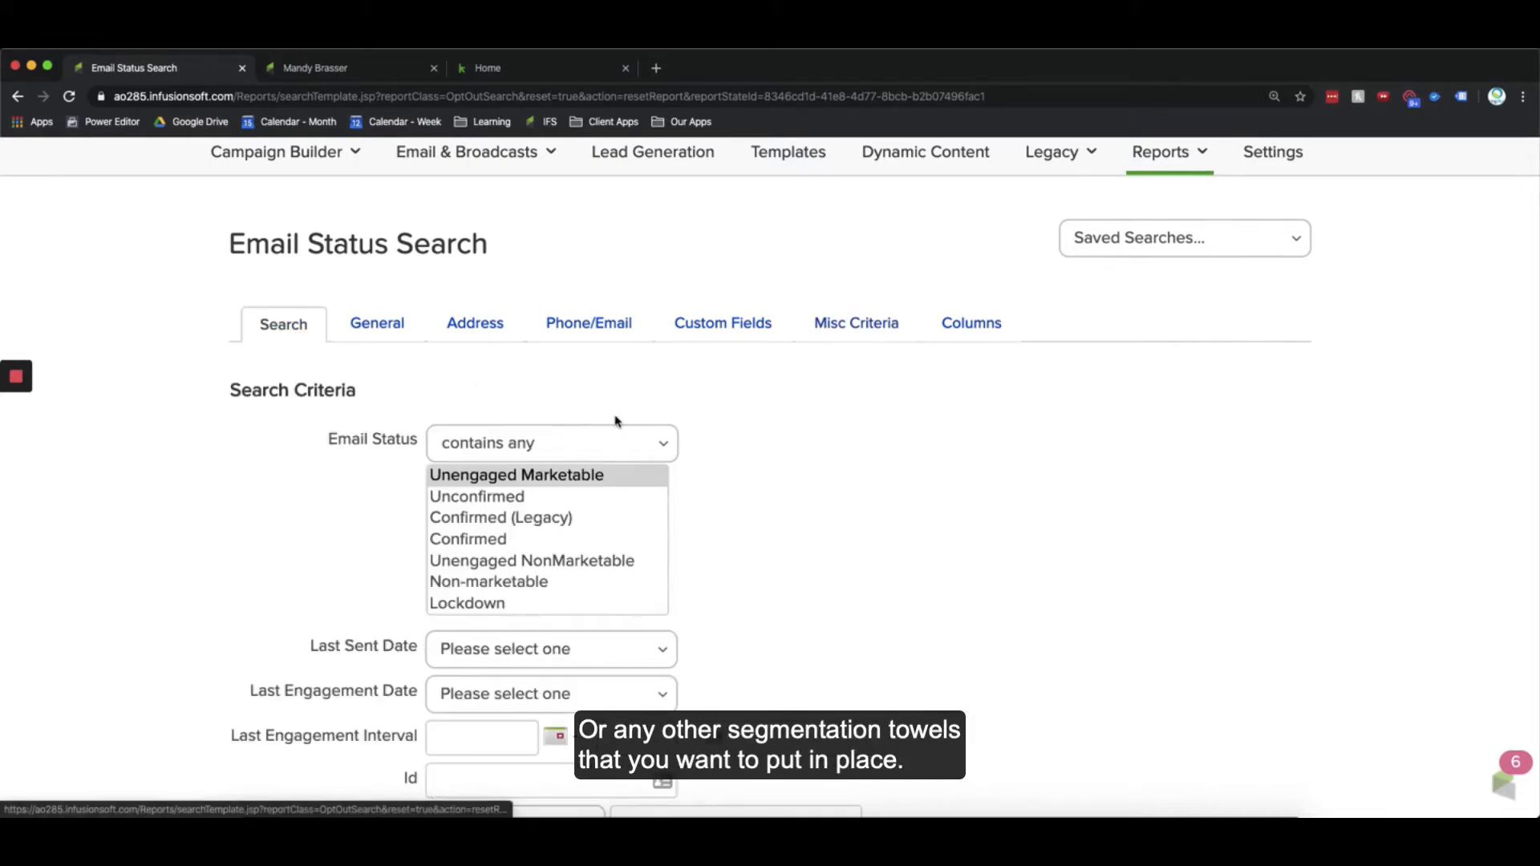
scroll(371, 522, "down", 1)
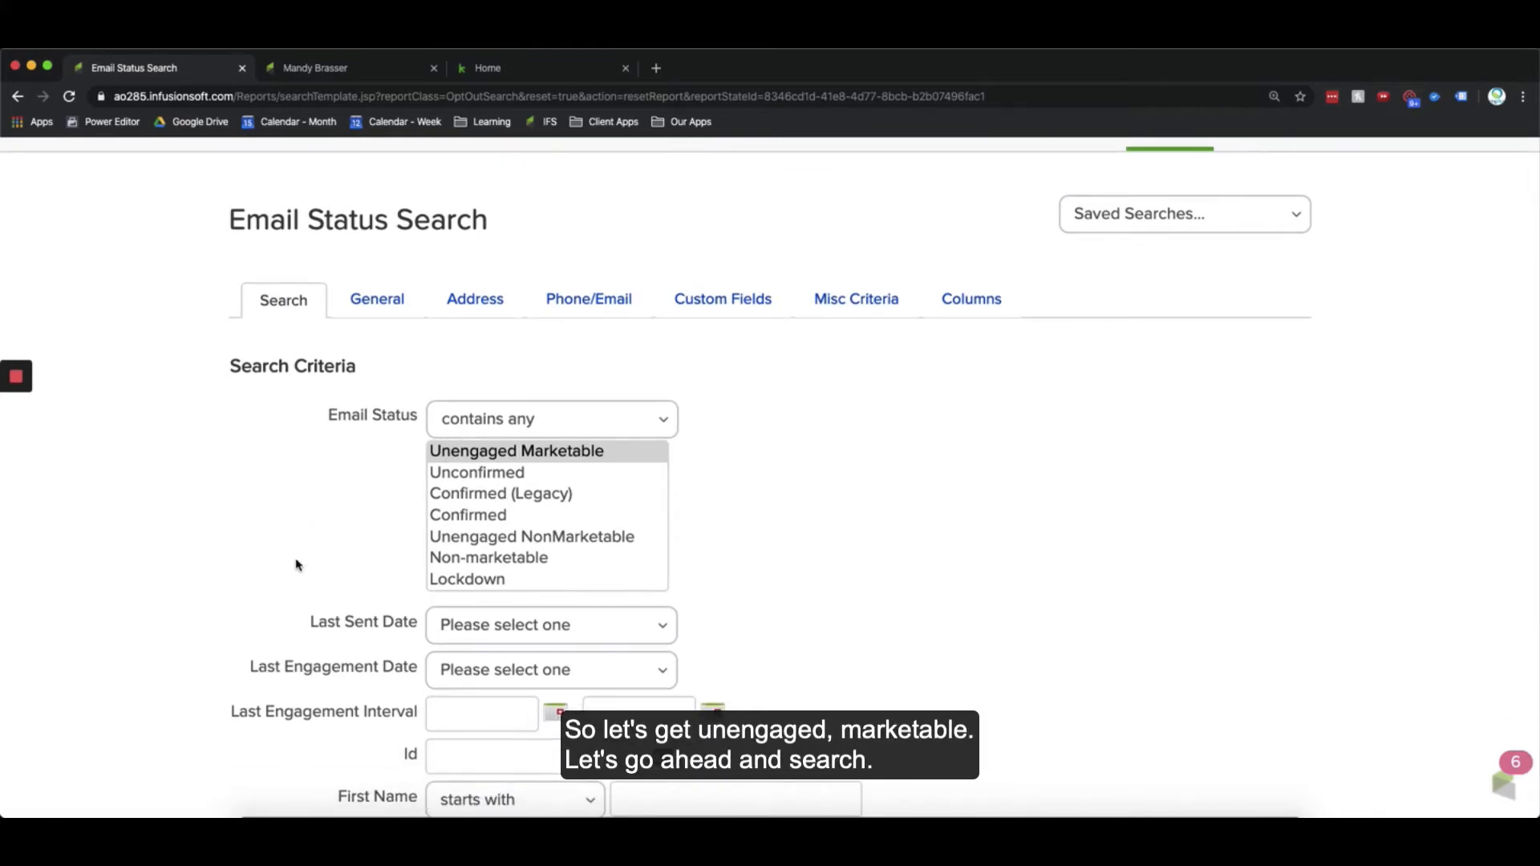
scroll(296, 561, "down", 5)
left_click(276, 685)
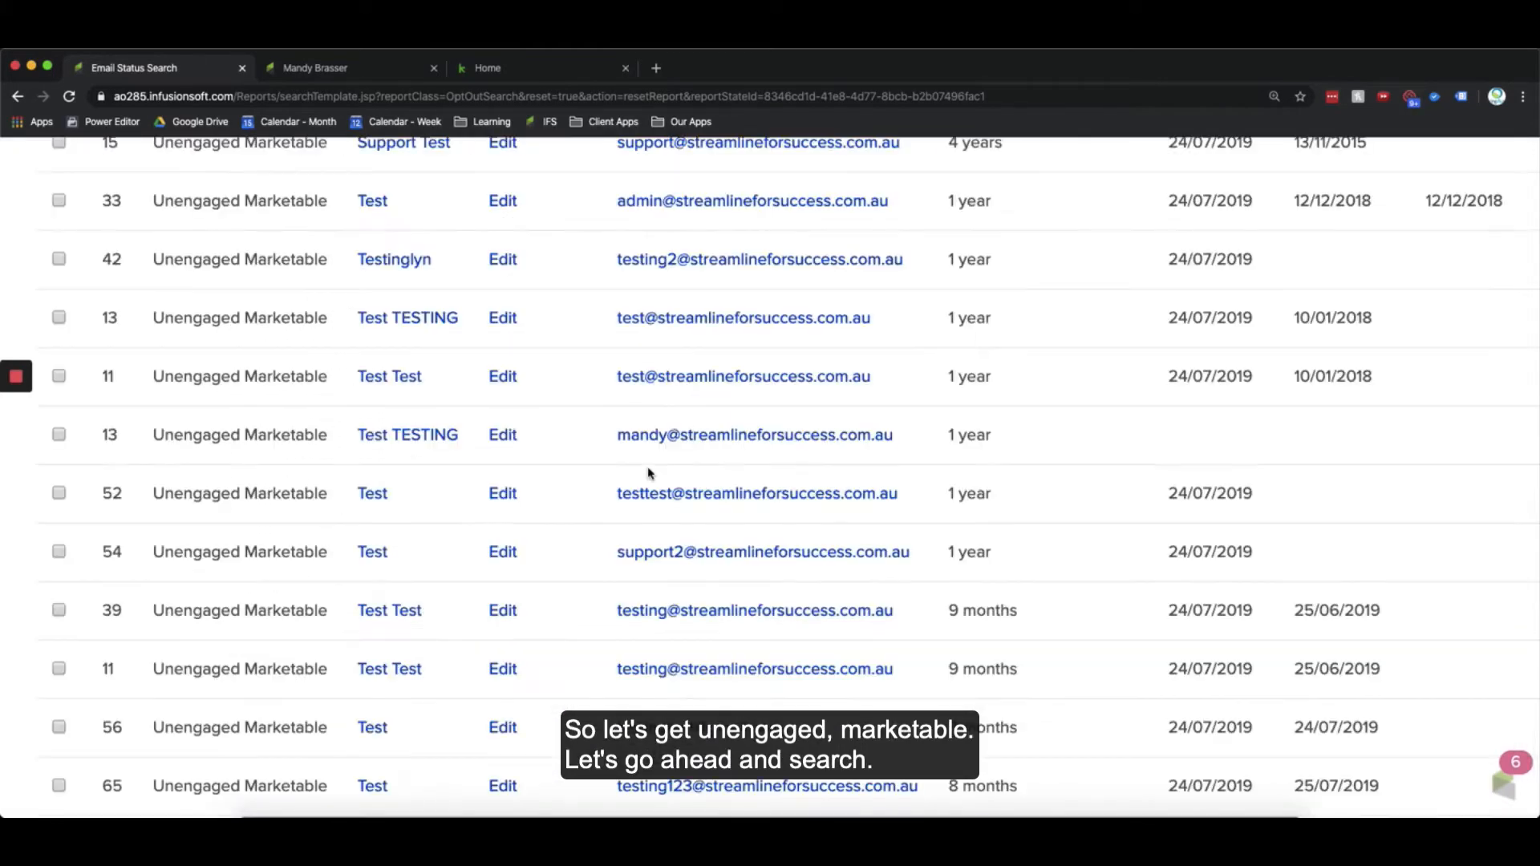
Step: Save this search as "Broadcast - Unengaged" shared with Everyone
scroll(567, 474, "up", 5)
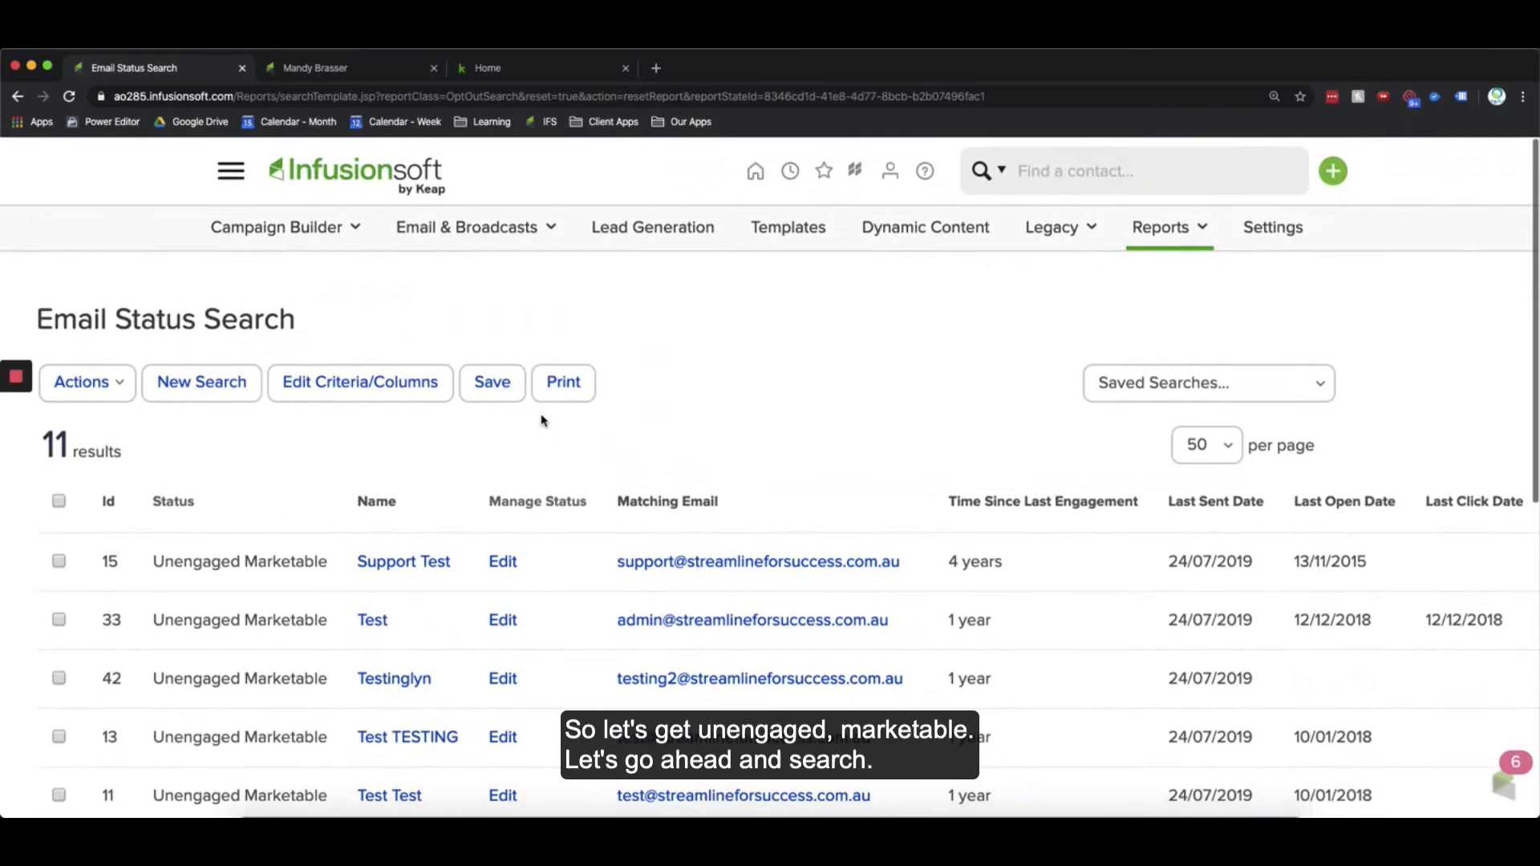
left_click(487, 392)
left_click(735, 478)
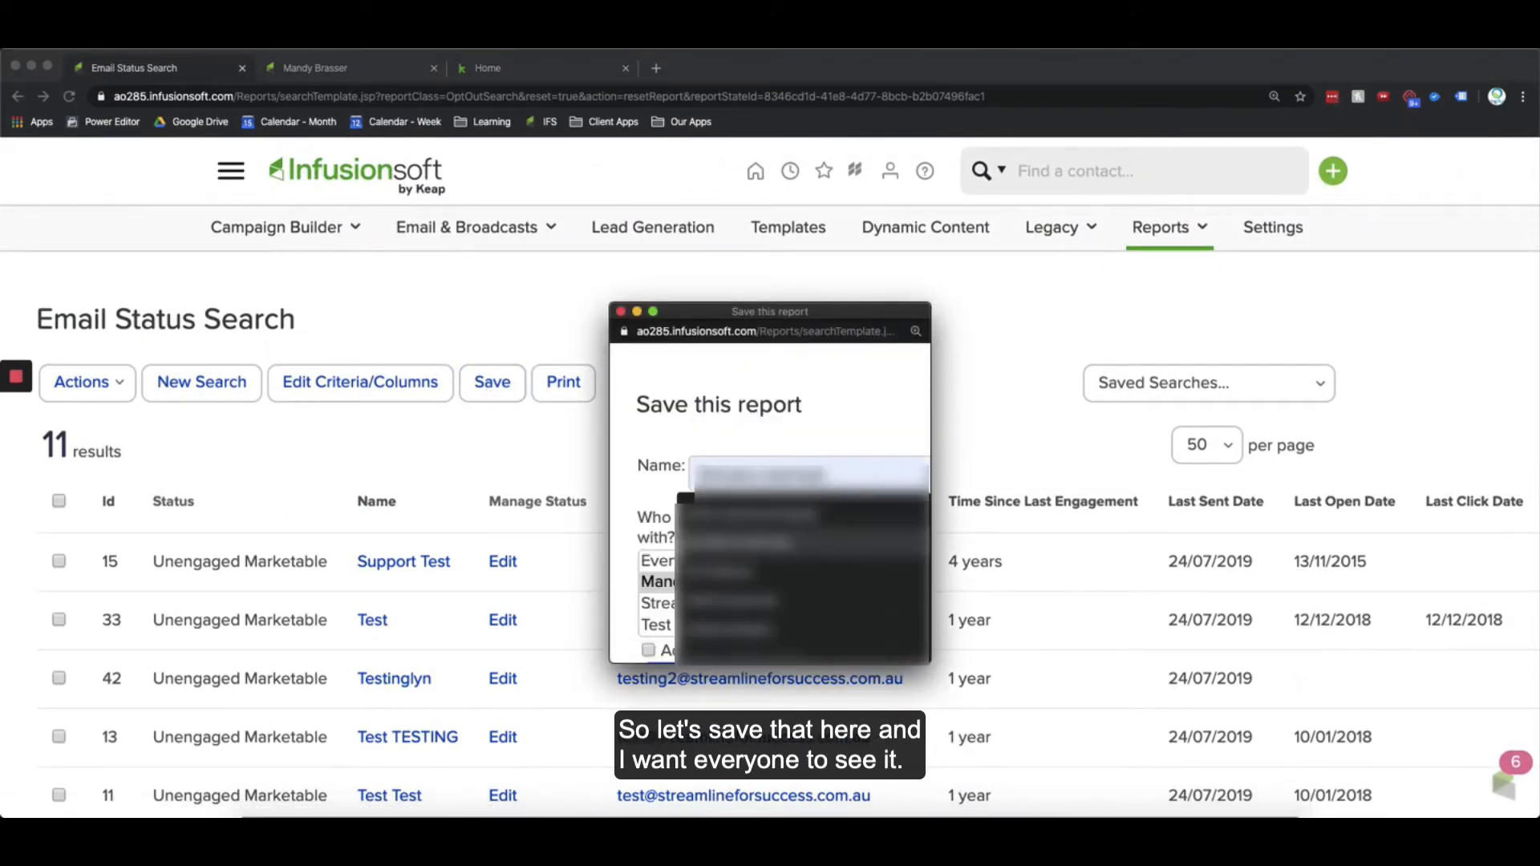
left_click(659, 561)
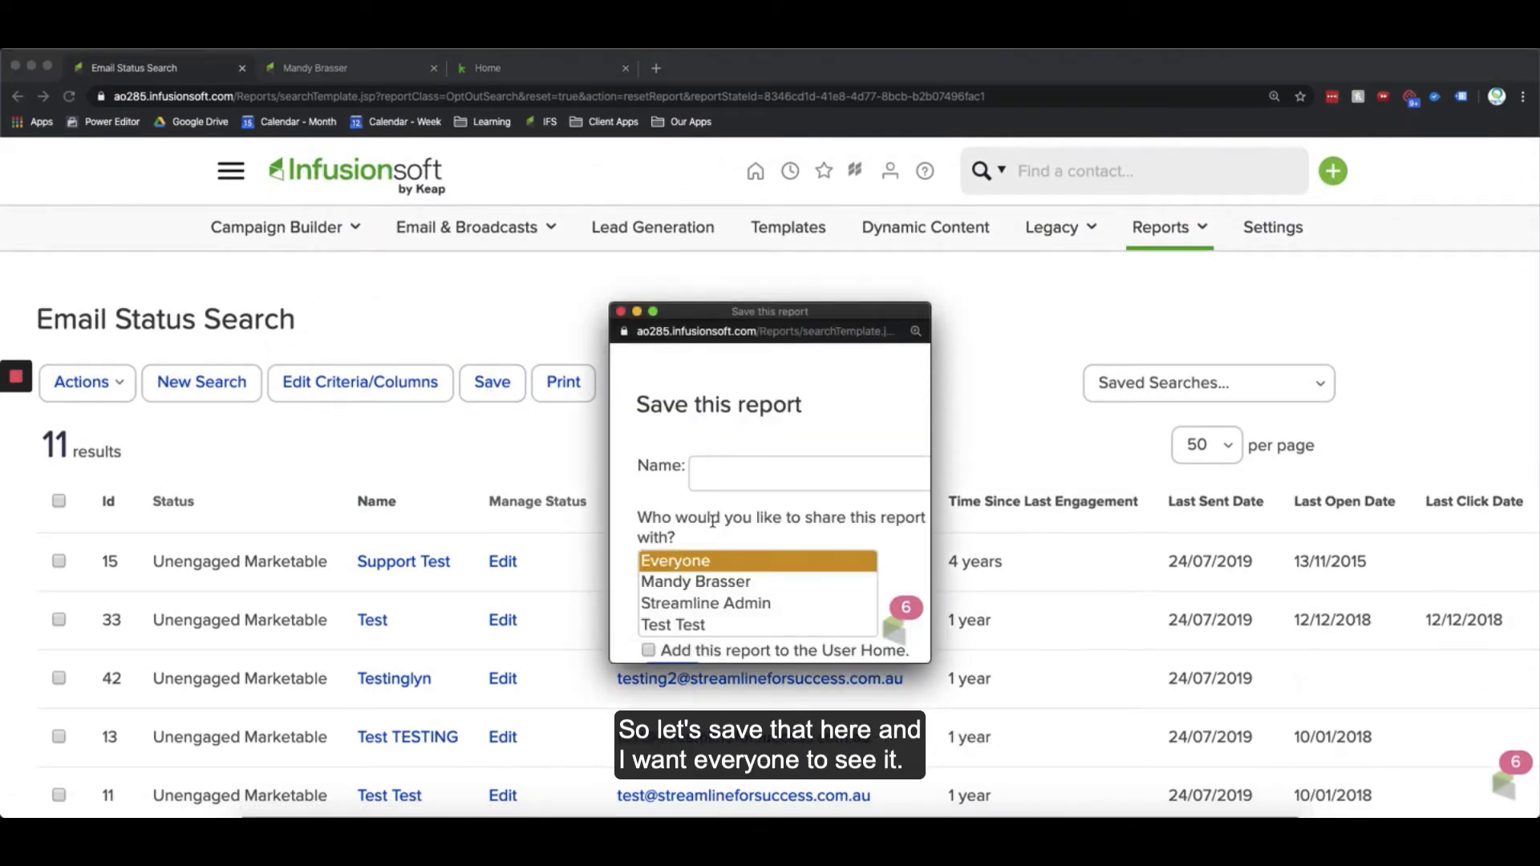
left_click(710, 475)
key("Down")
key("Return")
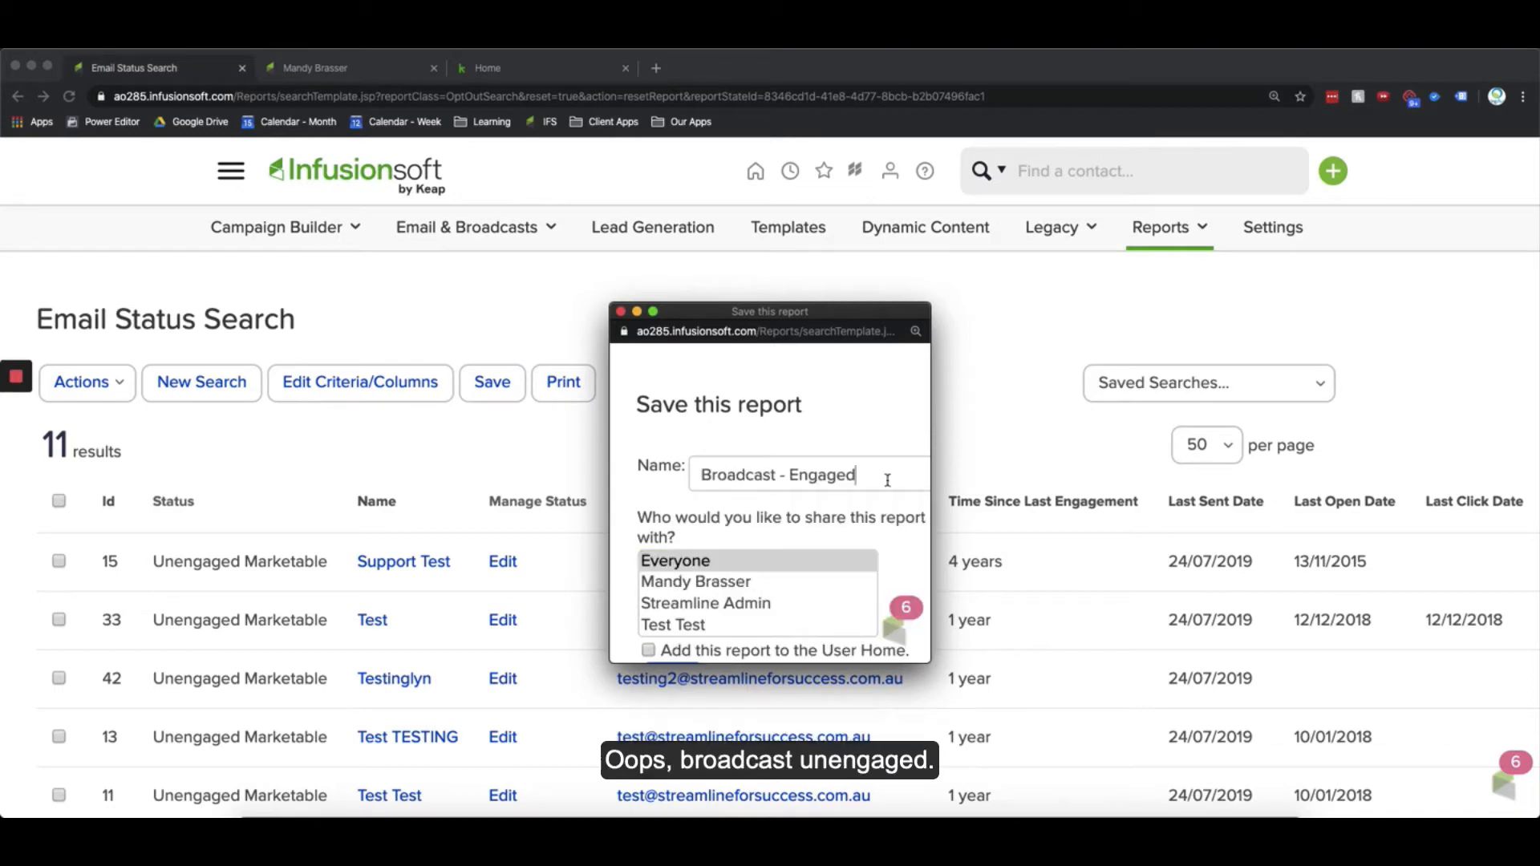
left_click(804, 475)
key("BackSpace")
type("Une")
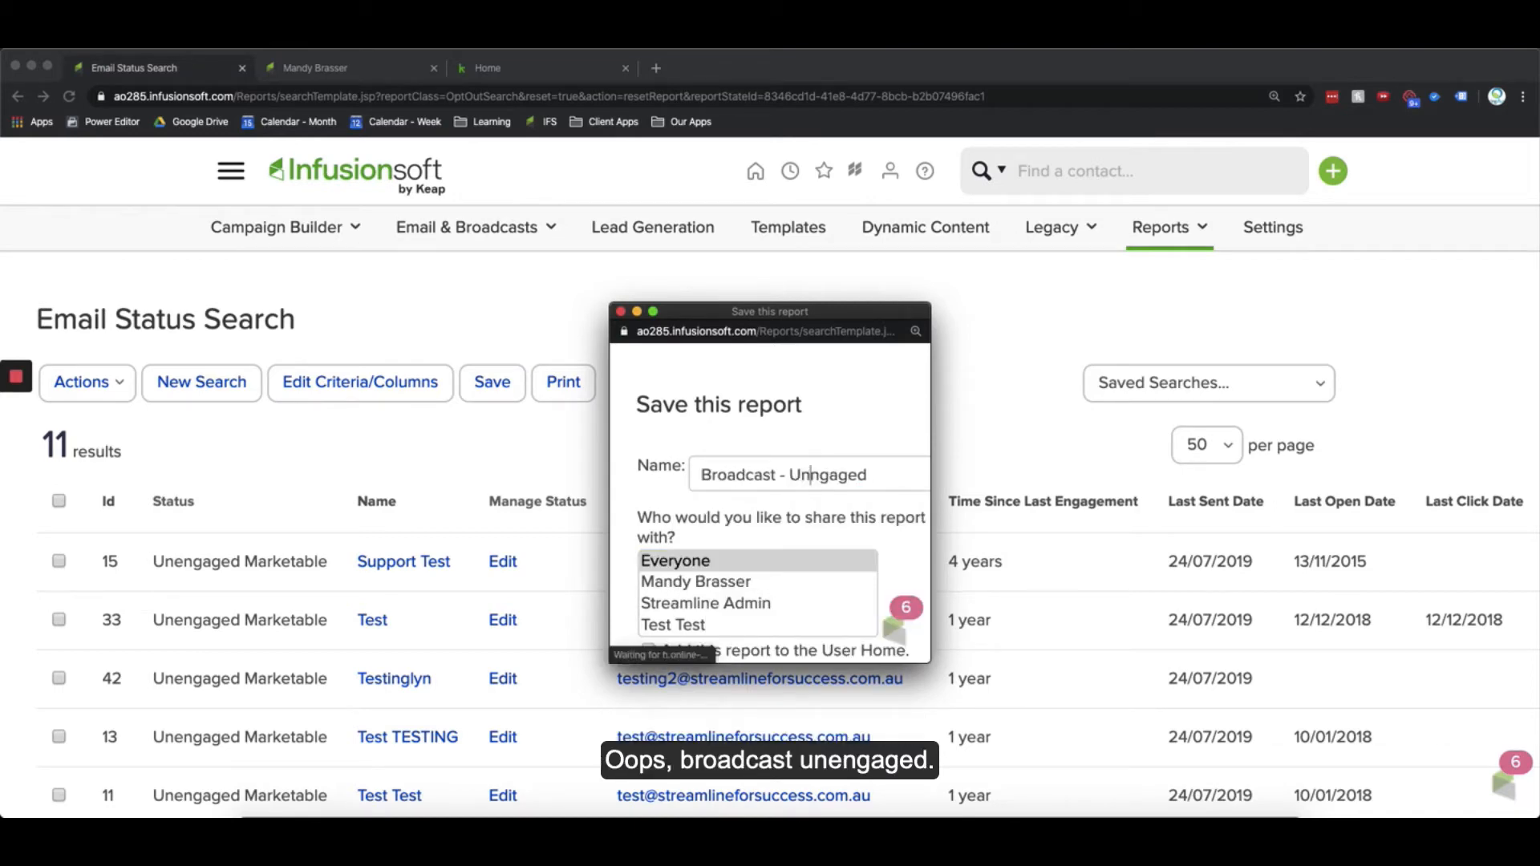
scroll(729, 622, "down", 2)
left_click(672, 607)
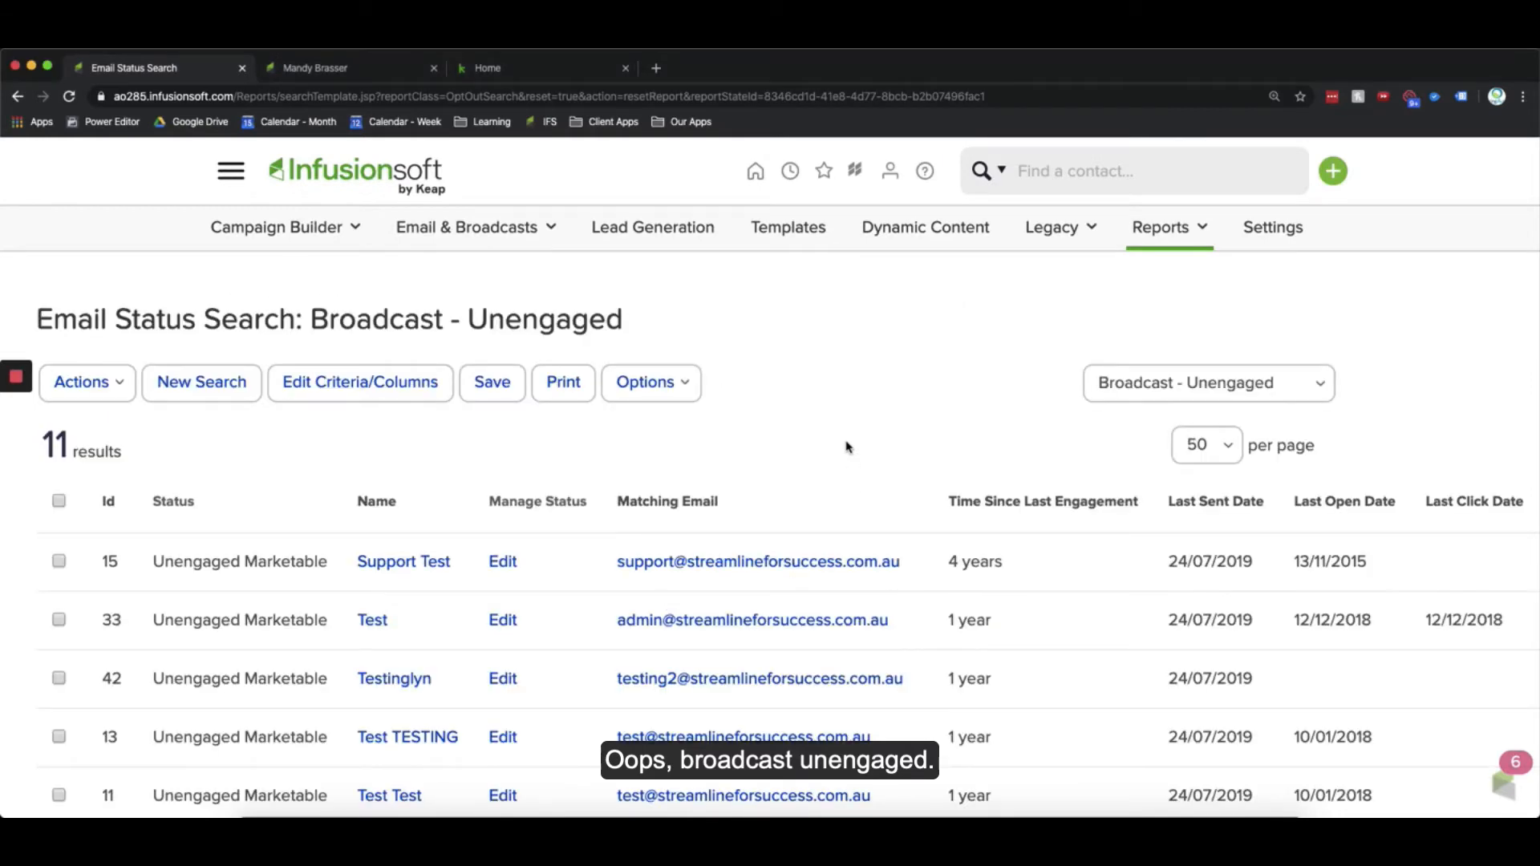
Step: Open the saved Broadcast - Engaged report from the saved reports list under Marketing Reports
left_click(231, 171)
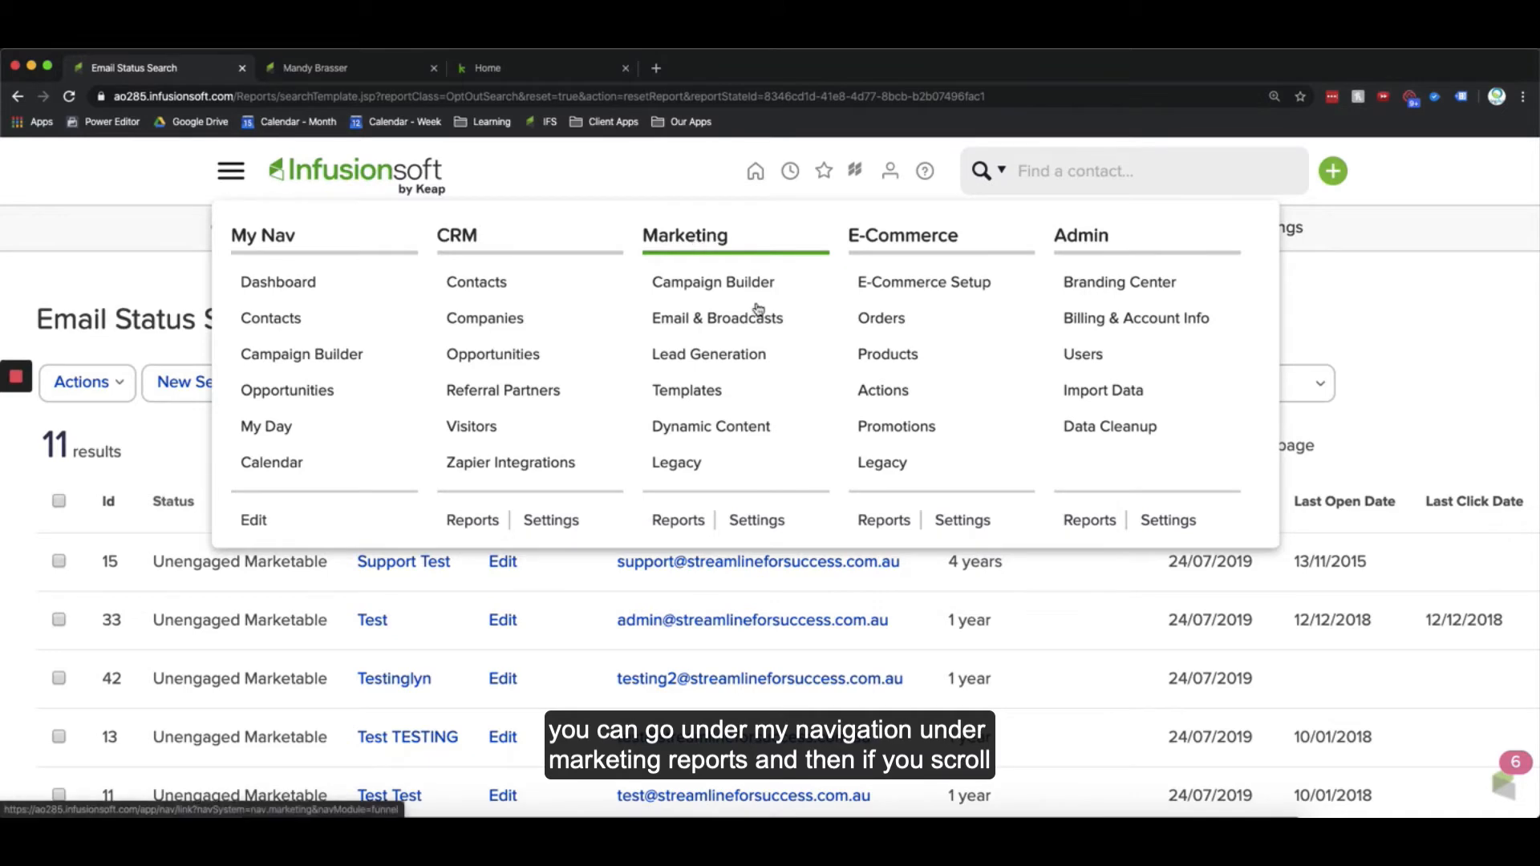
left_click(678, 520)
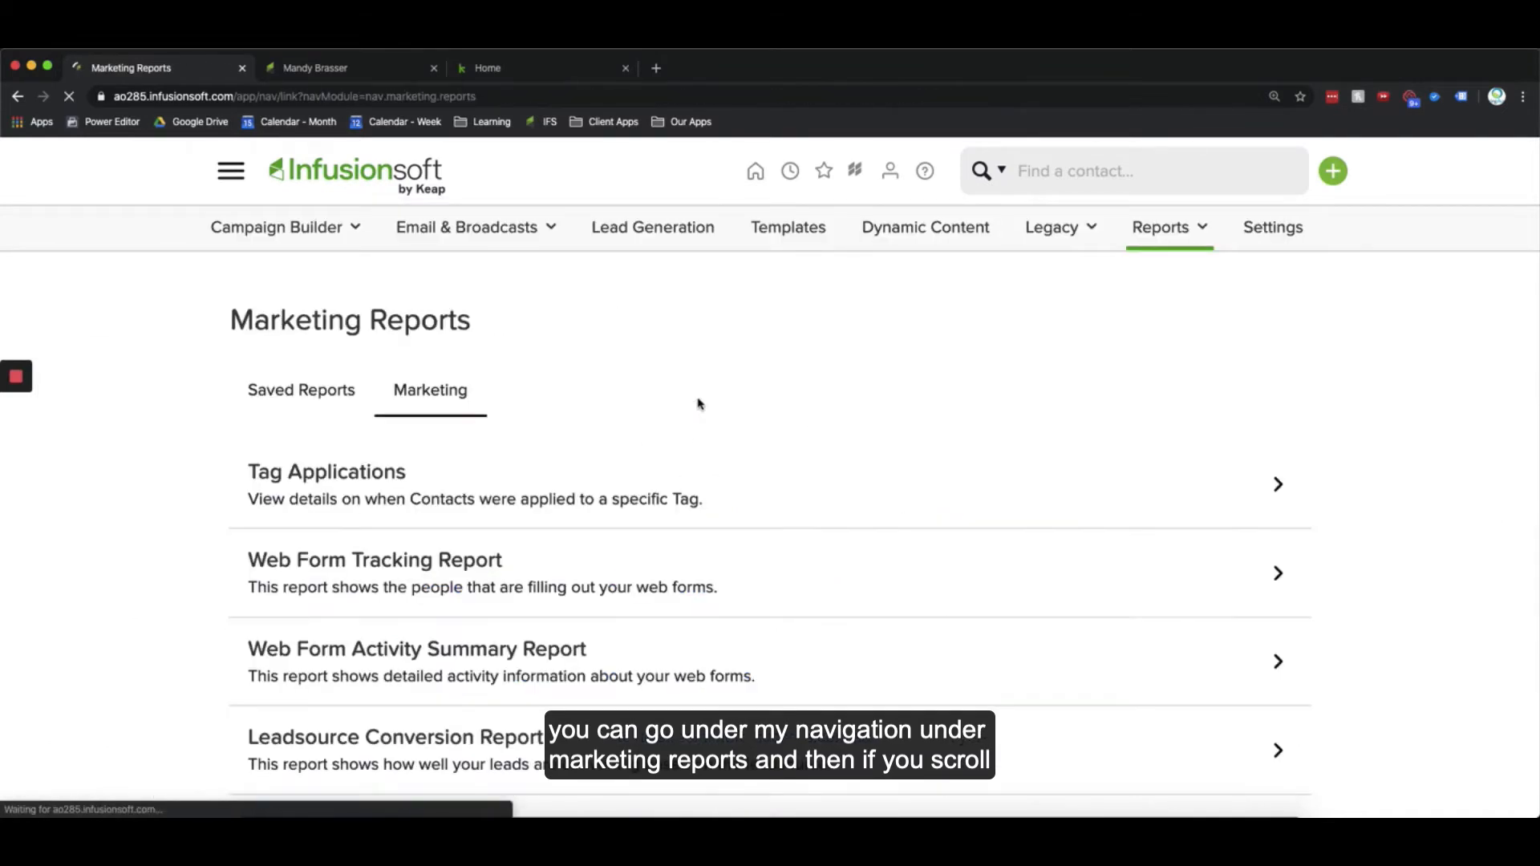
scroll(513, 553, "down", 8)
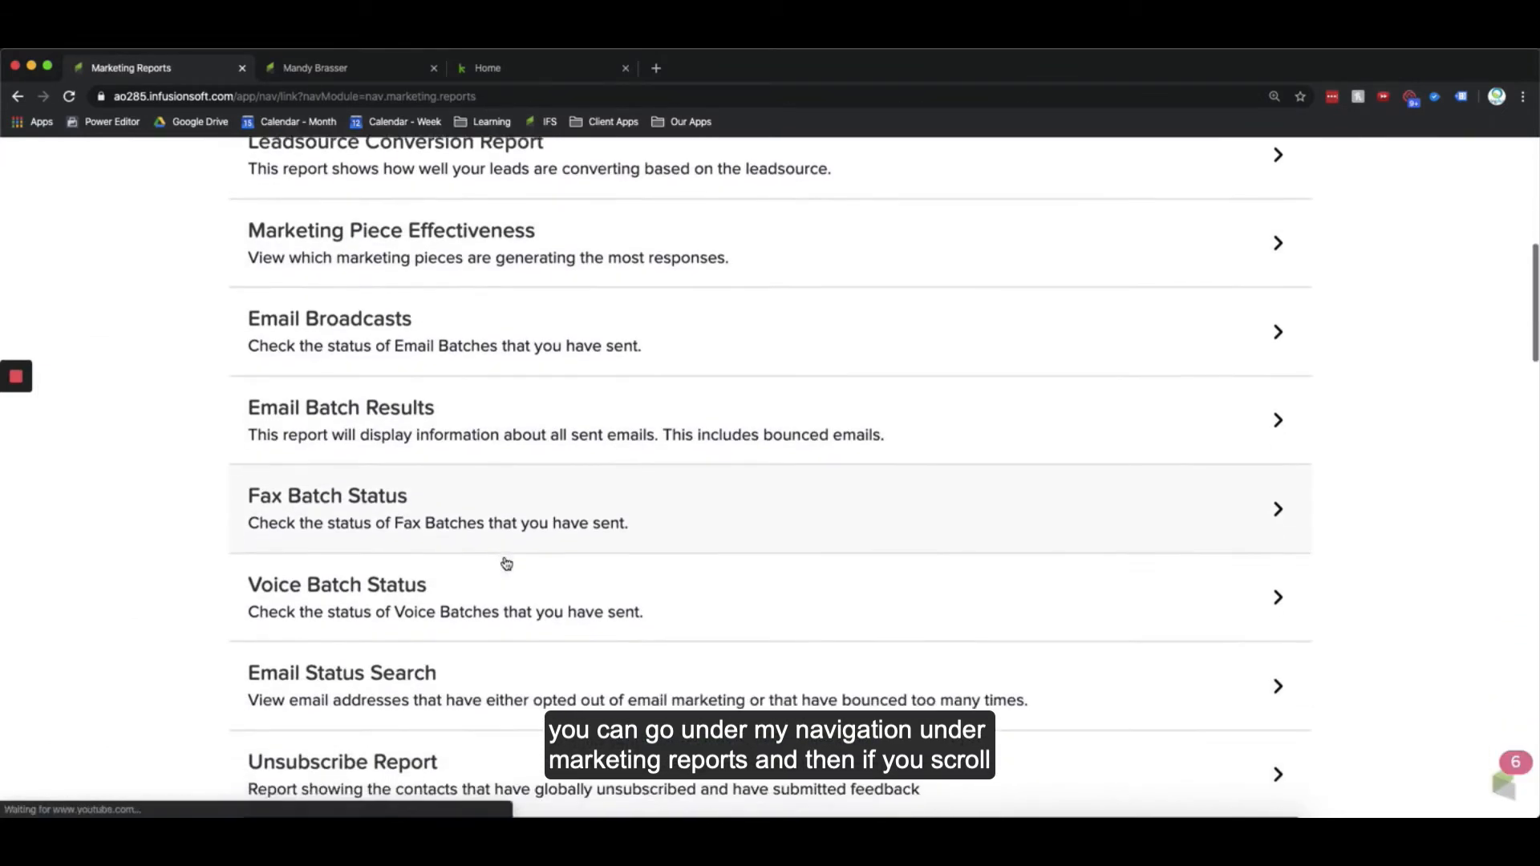
scroll(506, 563, "down", 2)
scroll(497, 545, "up", 10)
left_click(293, 399)
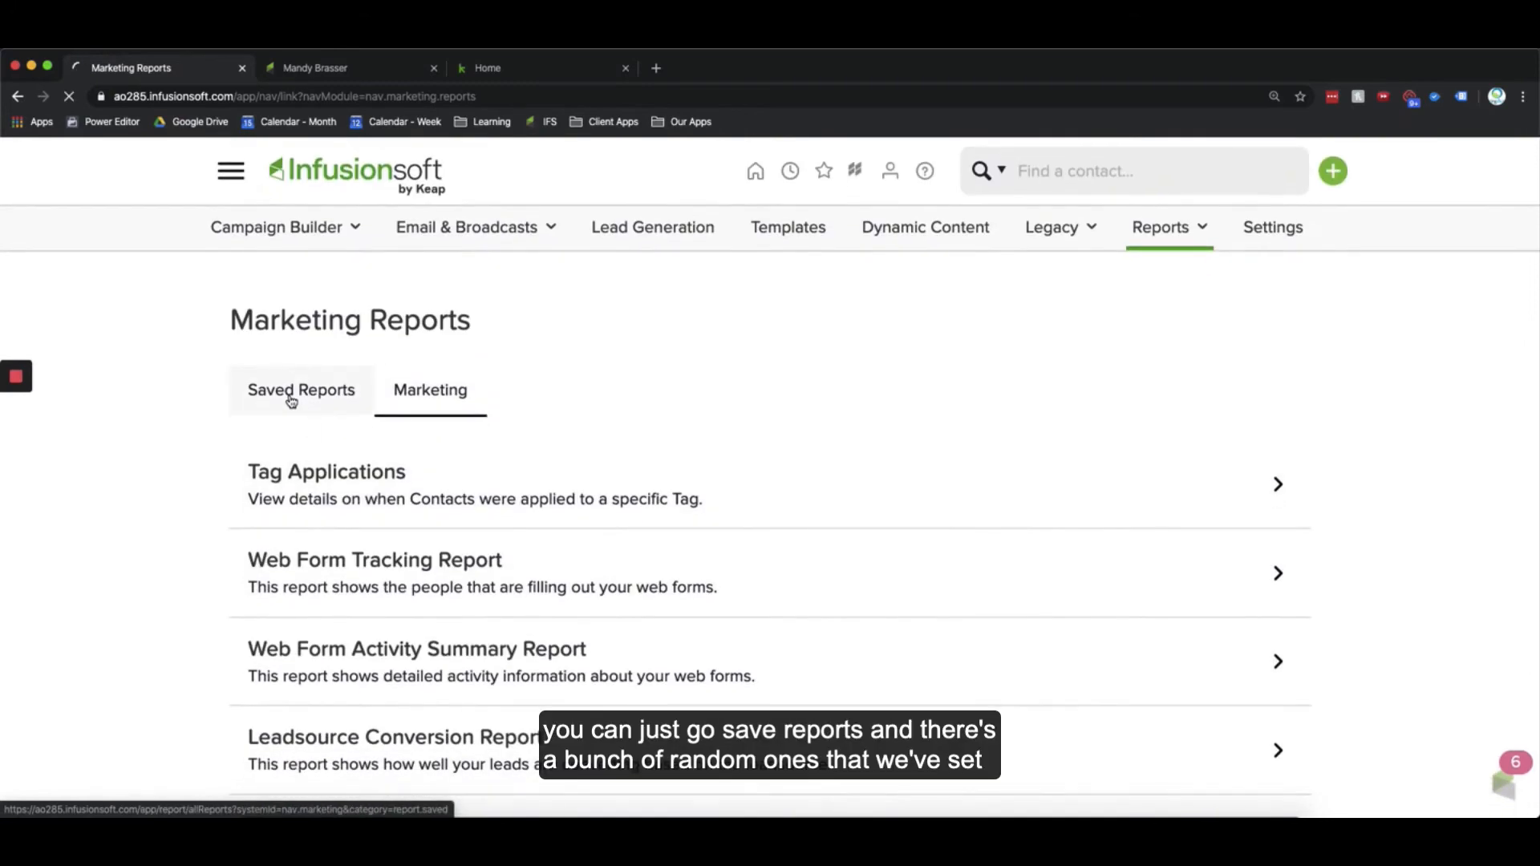
scroll(434, 660, "down", 2)
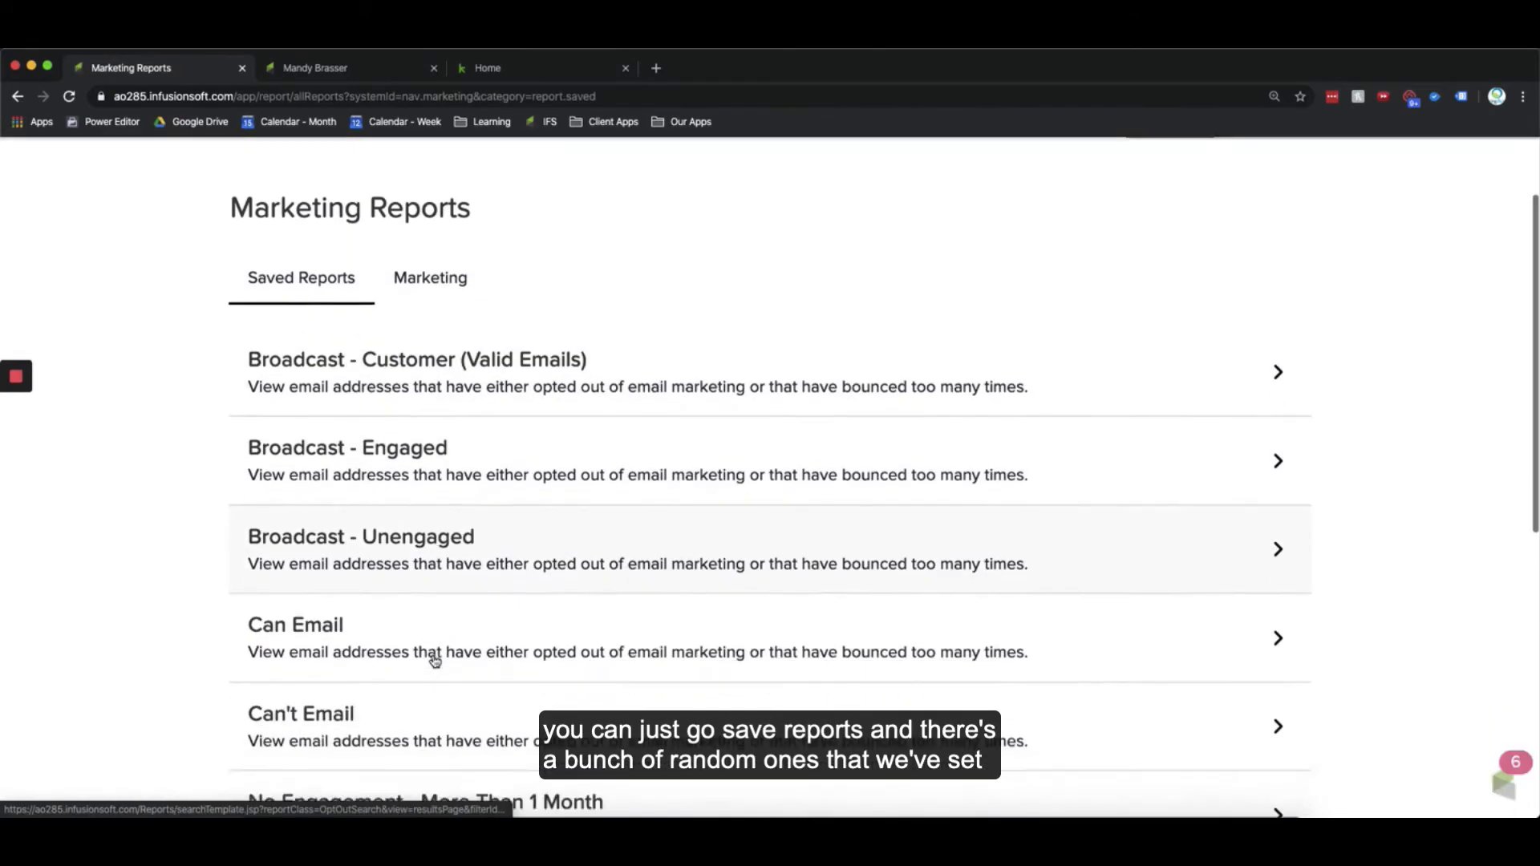
scroll(434, 659, "down", 5)
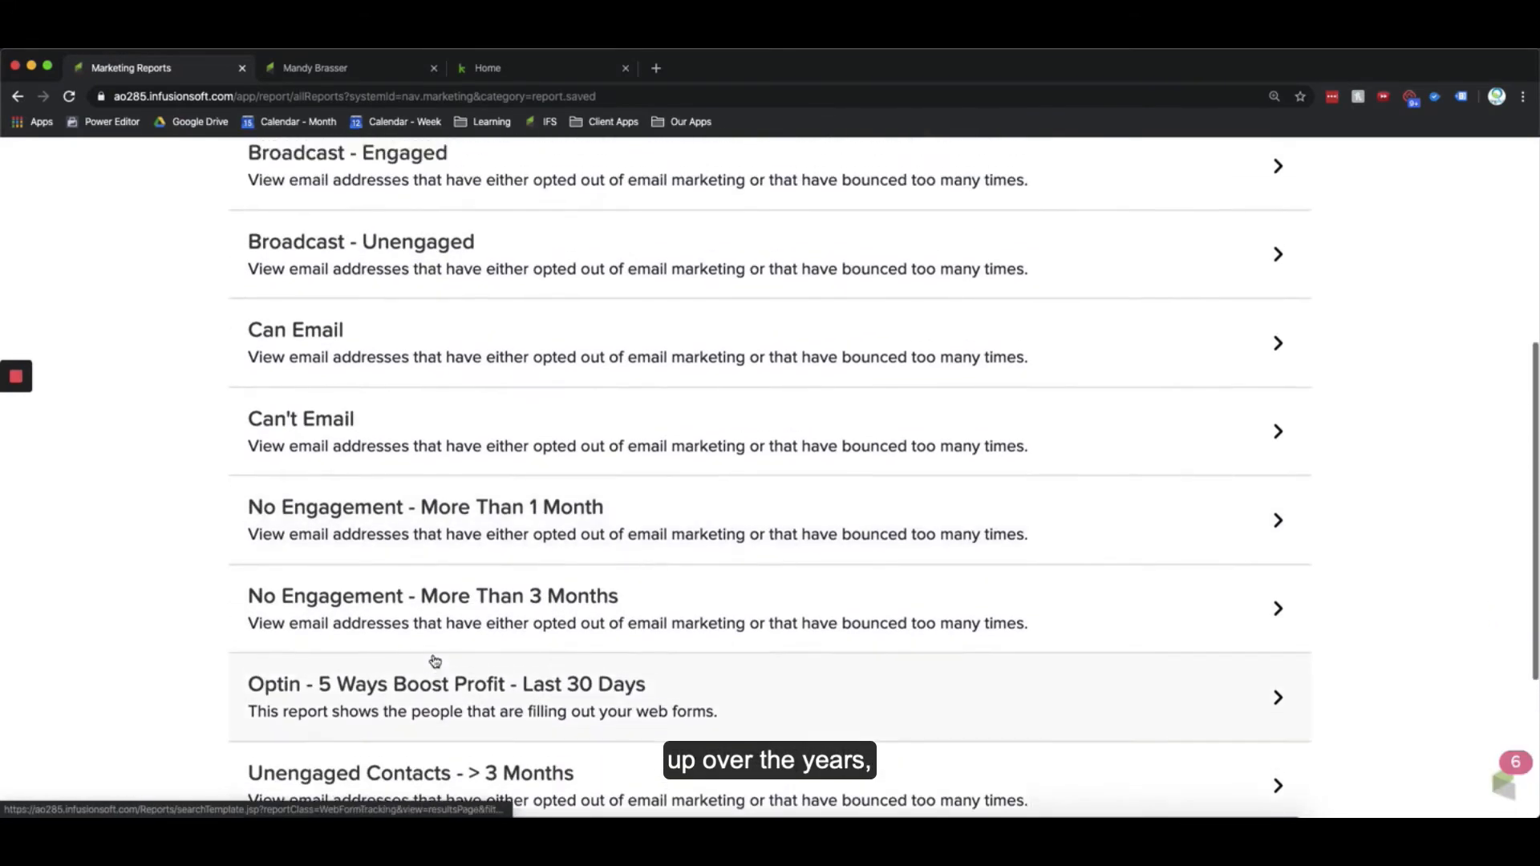
scroll(434, 659, "up", 7)
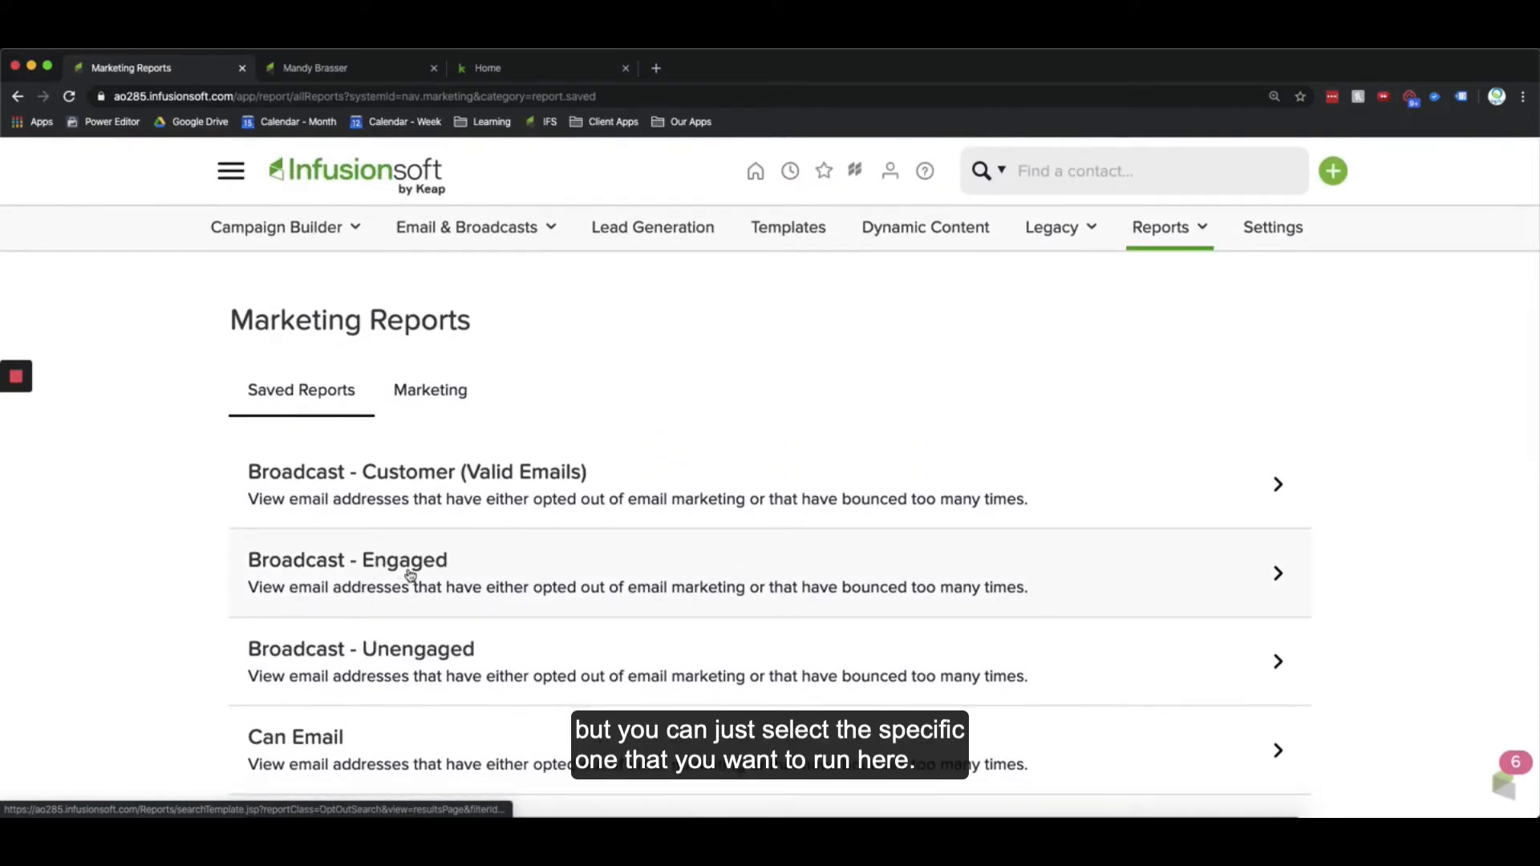
left_click(446, 573)
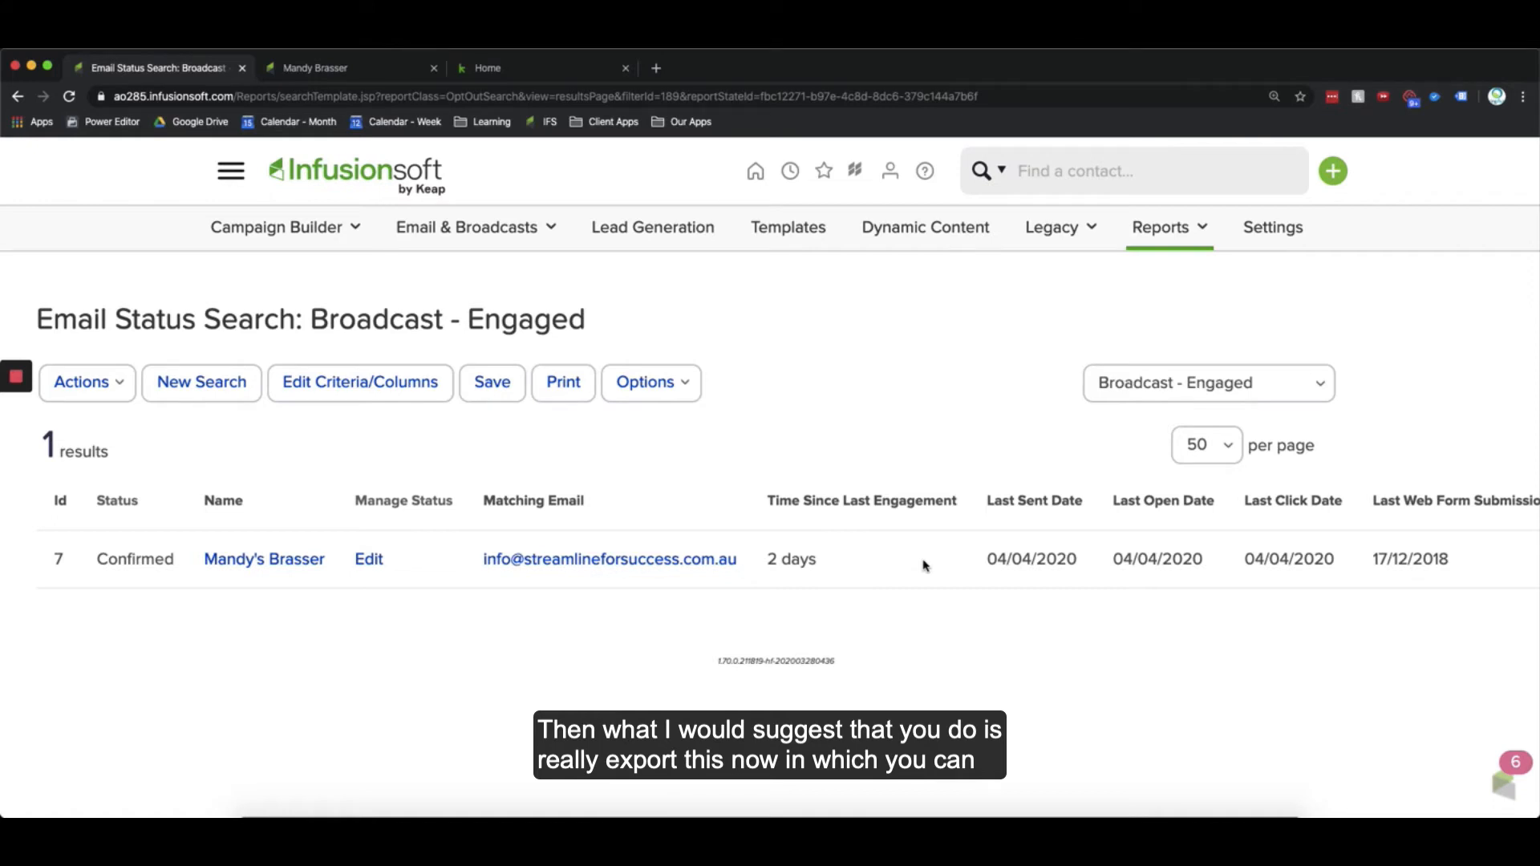
Step: Open the report's Actions menu to locate the Export option, then close it
left_click(93, 384)
scroll(60, 690, "down", 1)
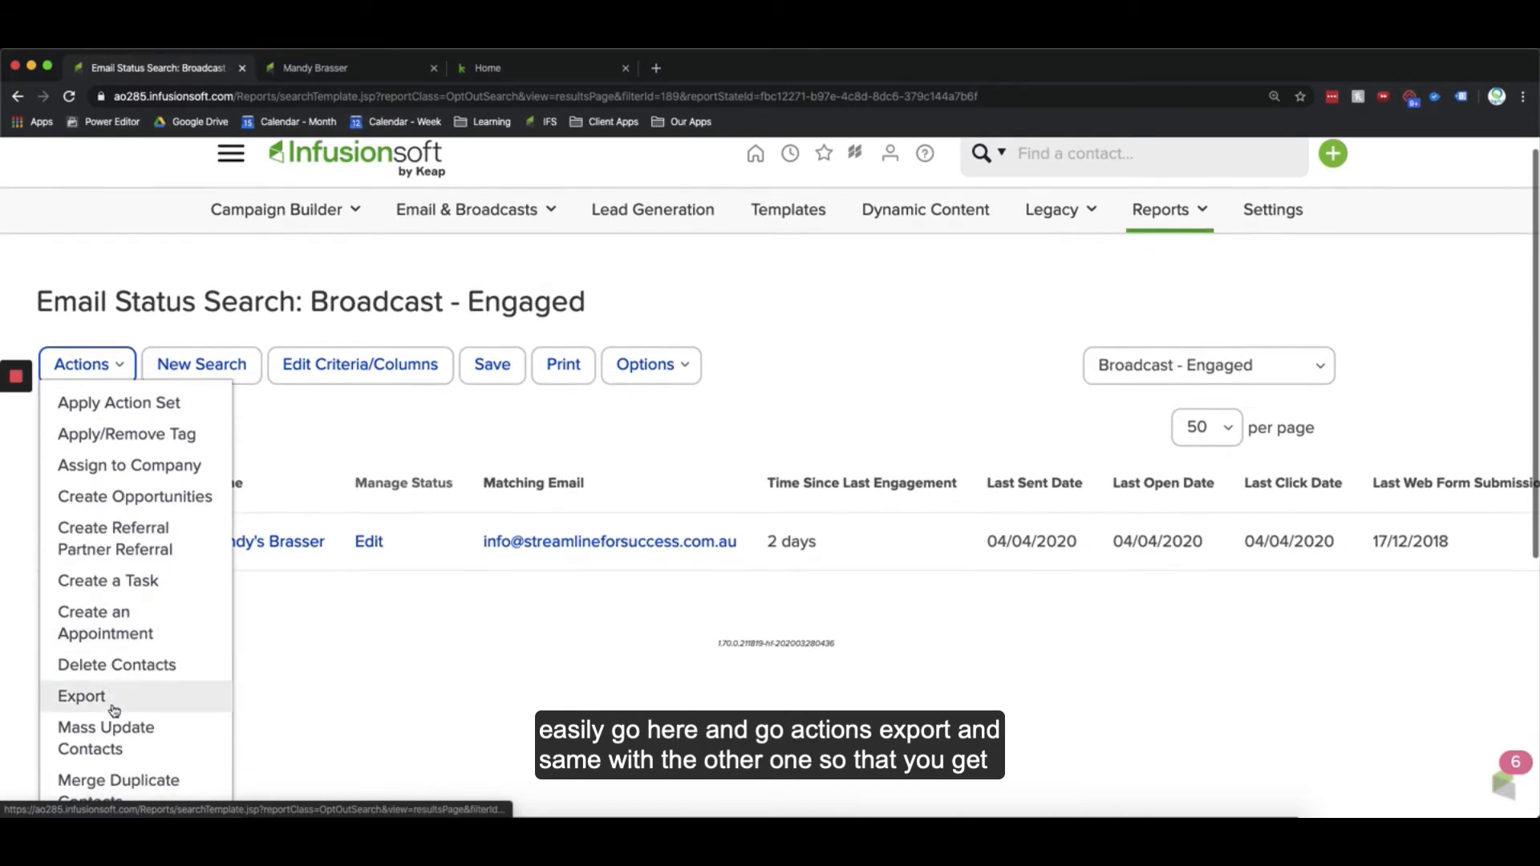
left_click(523, 448)
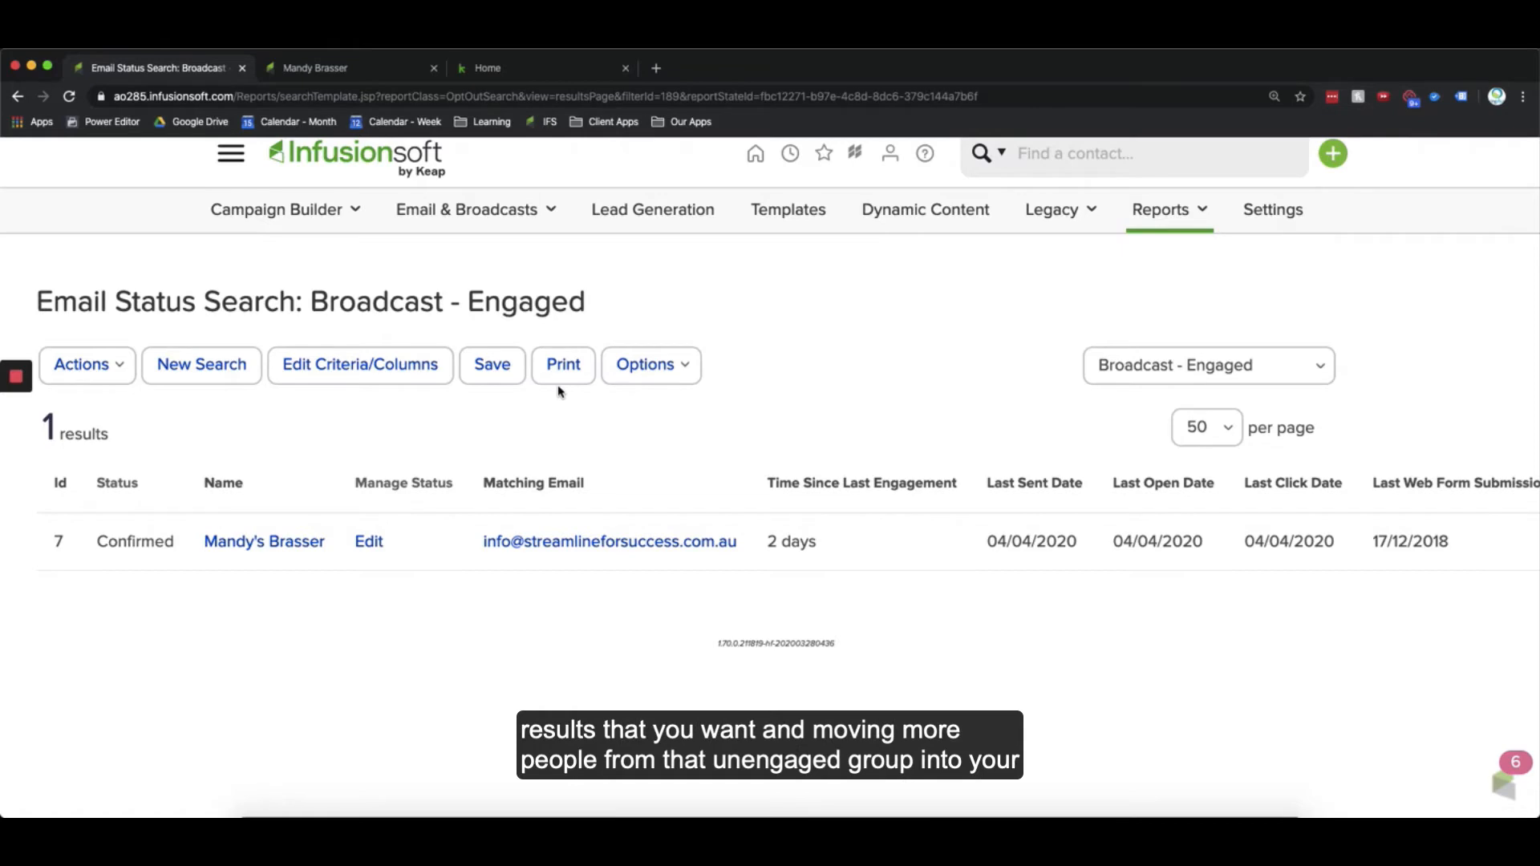
Step: Switch the saved search to Broadcast - Unengaged and select all contacts in its results
left_click(1147, 376)
left_click(1130, 401)
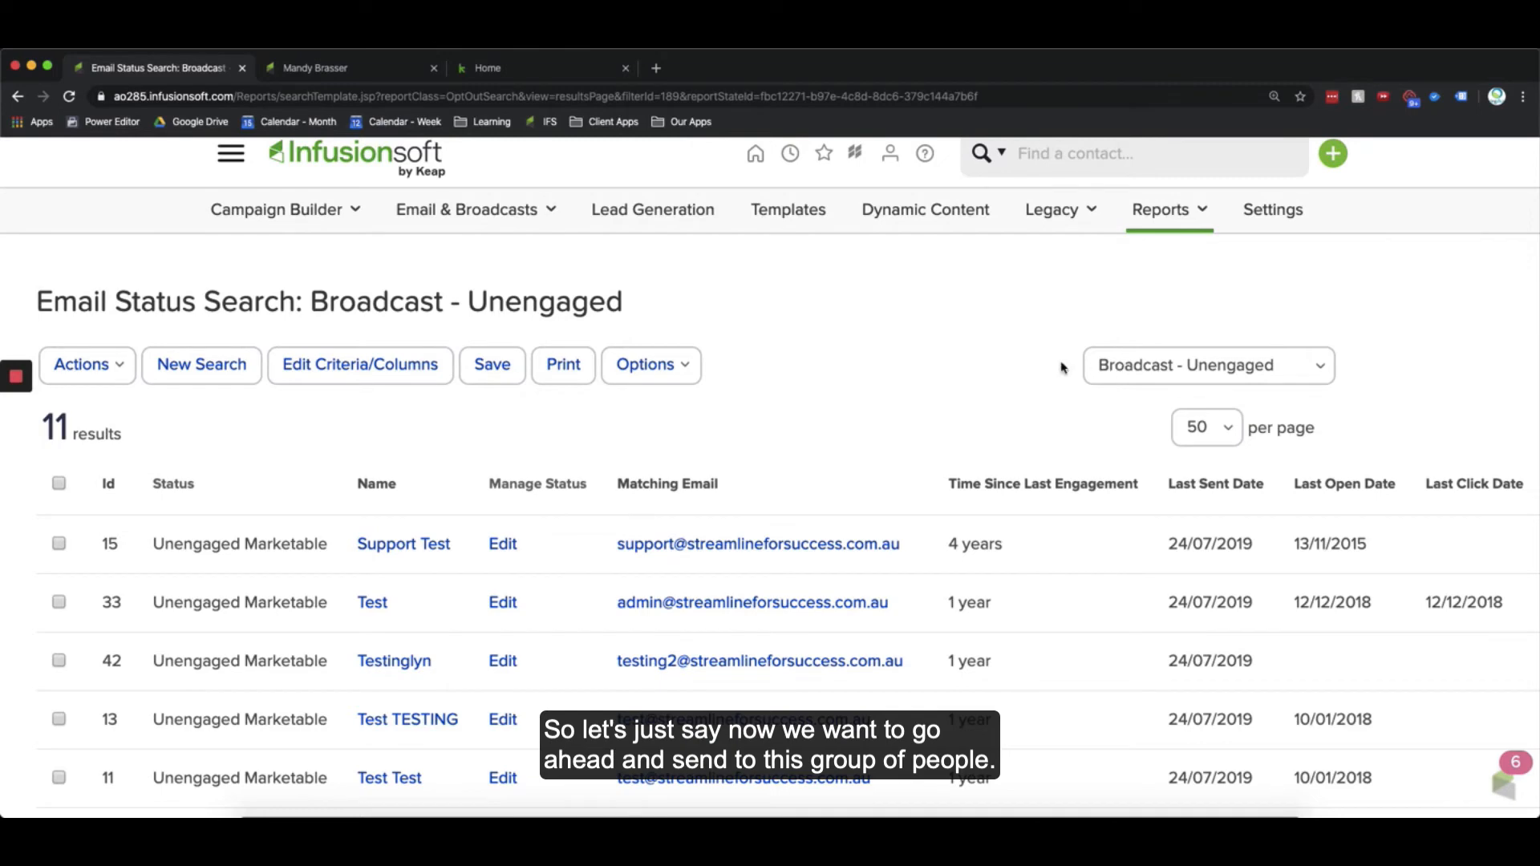
left_click(1131, 358)
left_click(1149, 344)
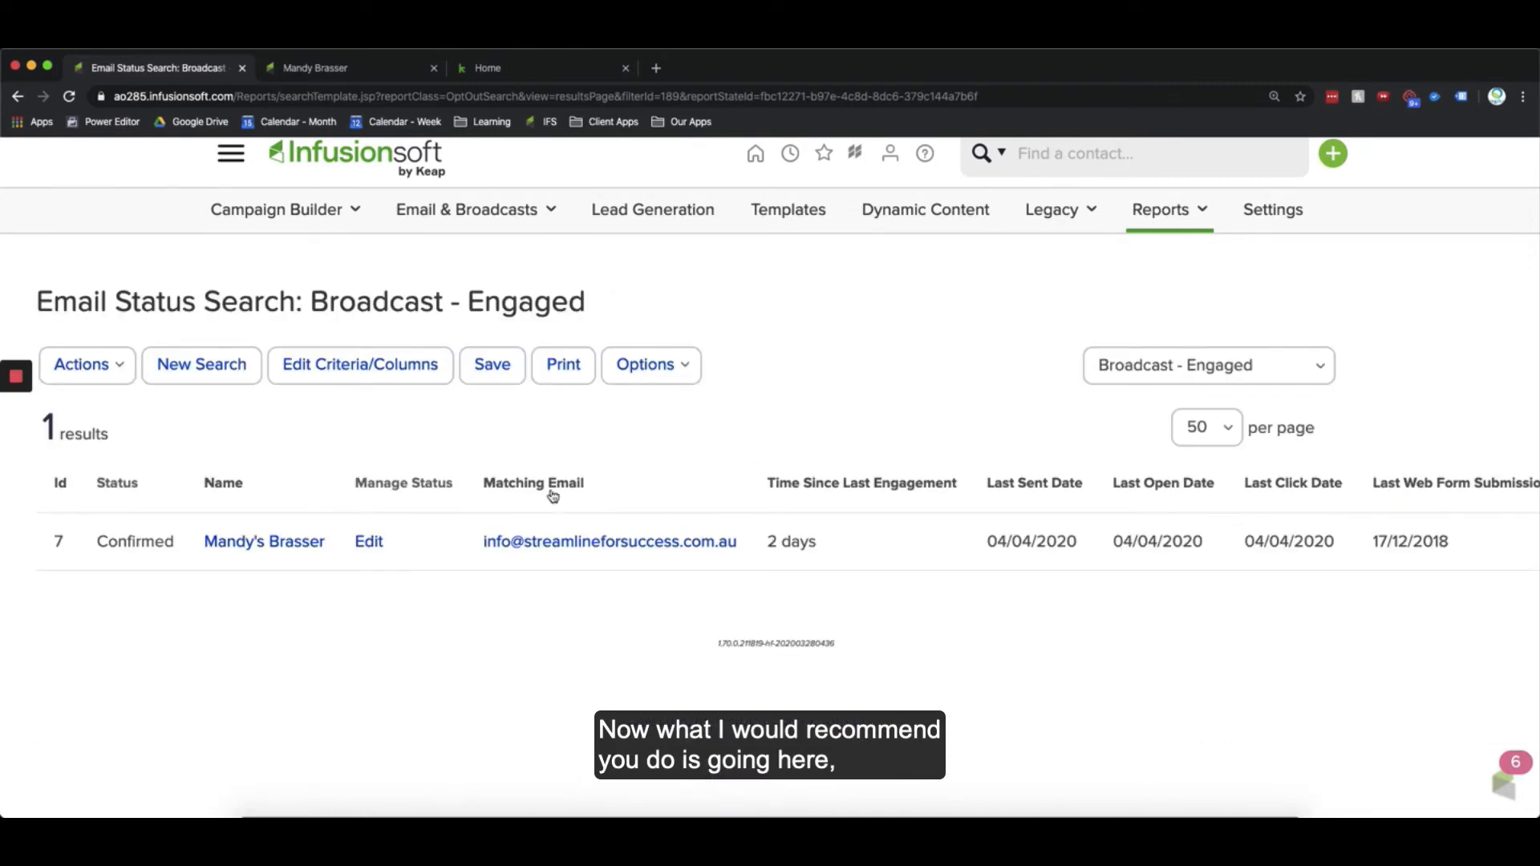
left_click(1156, 377)
left_click(1148, 392)
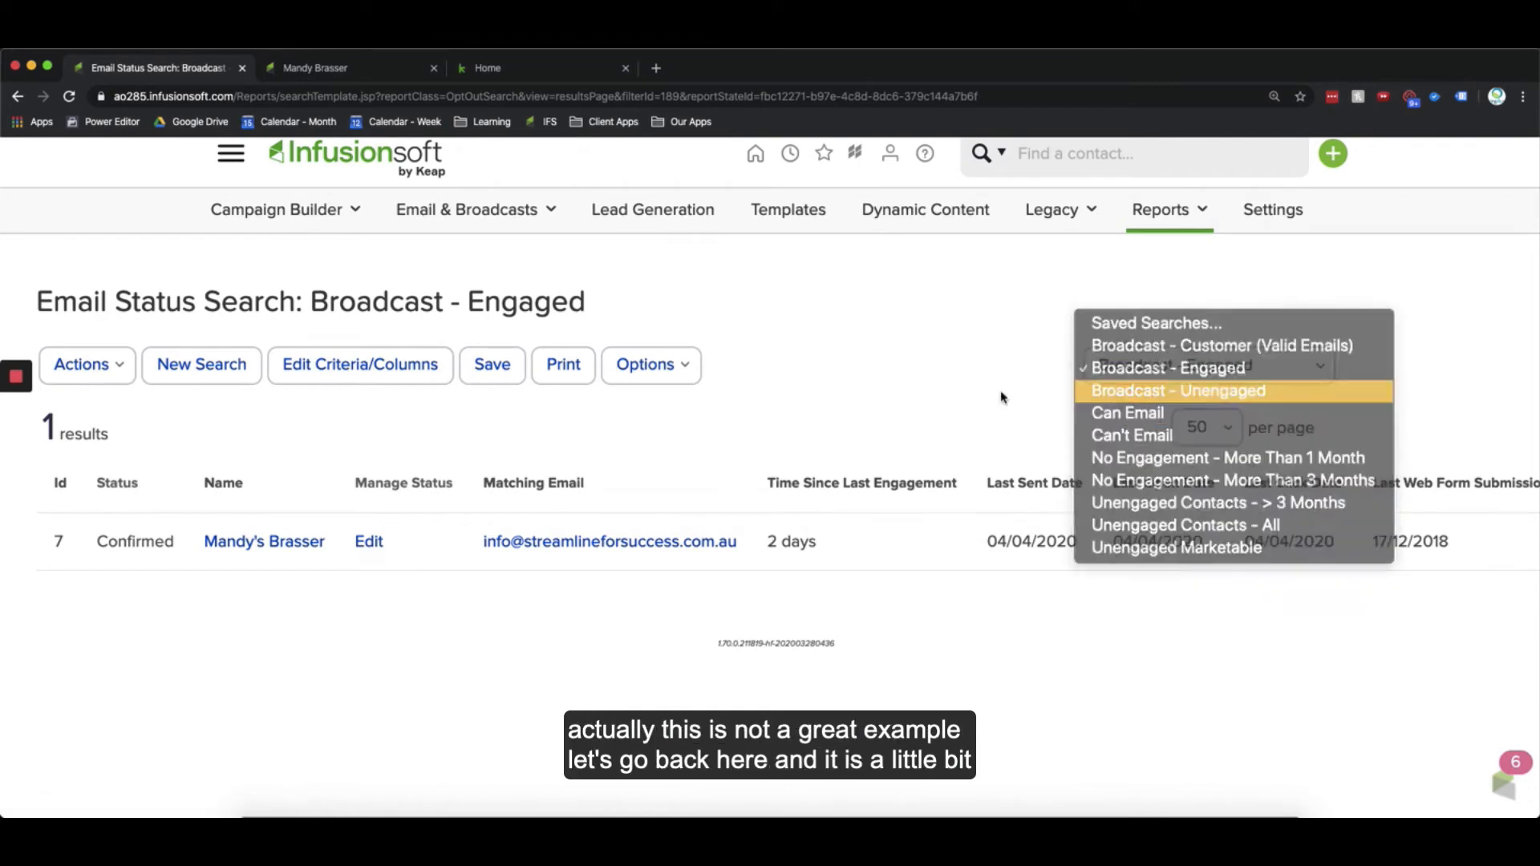
left_click(59, 487)
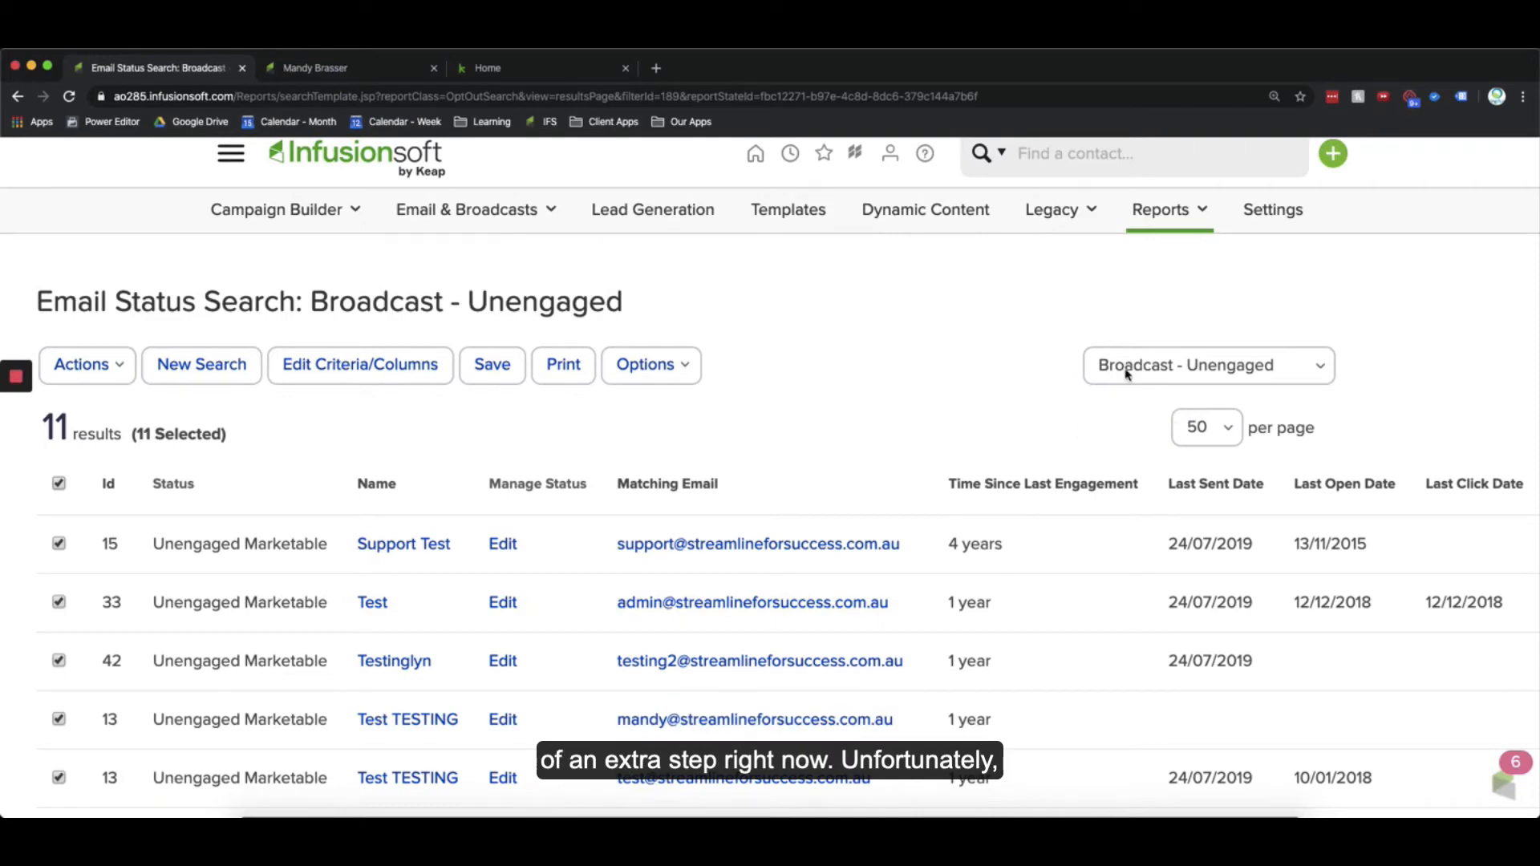
Step: Open Email & Broadcasts in a new tab and start a new email broadcast from a gallery template
scroll(1157, 366, "up", 1)
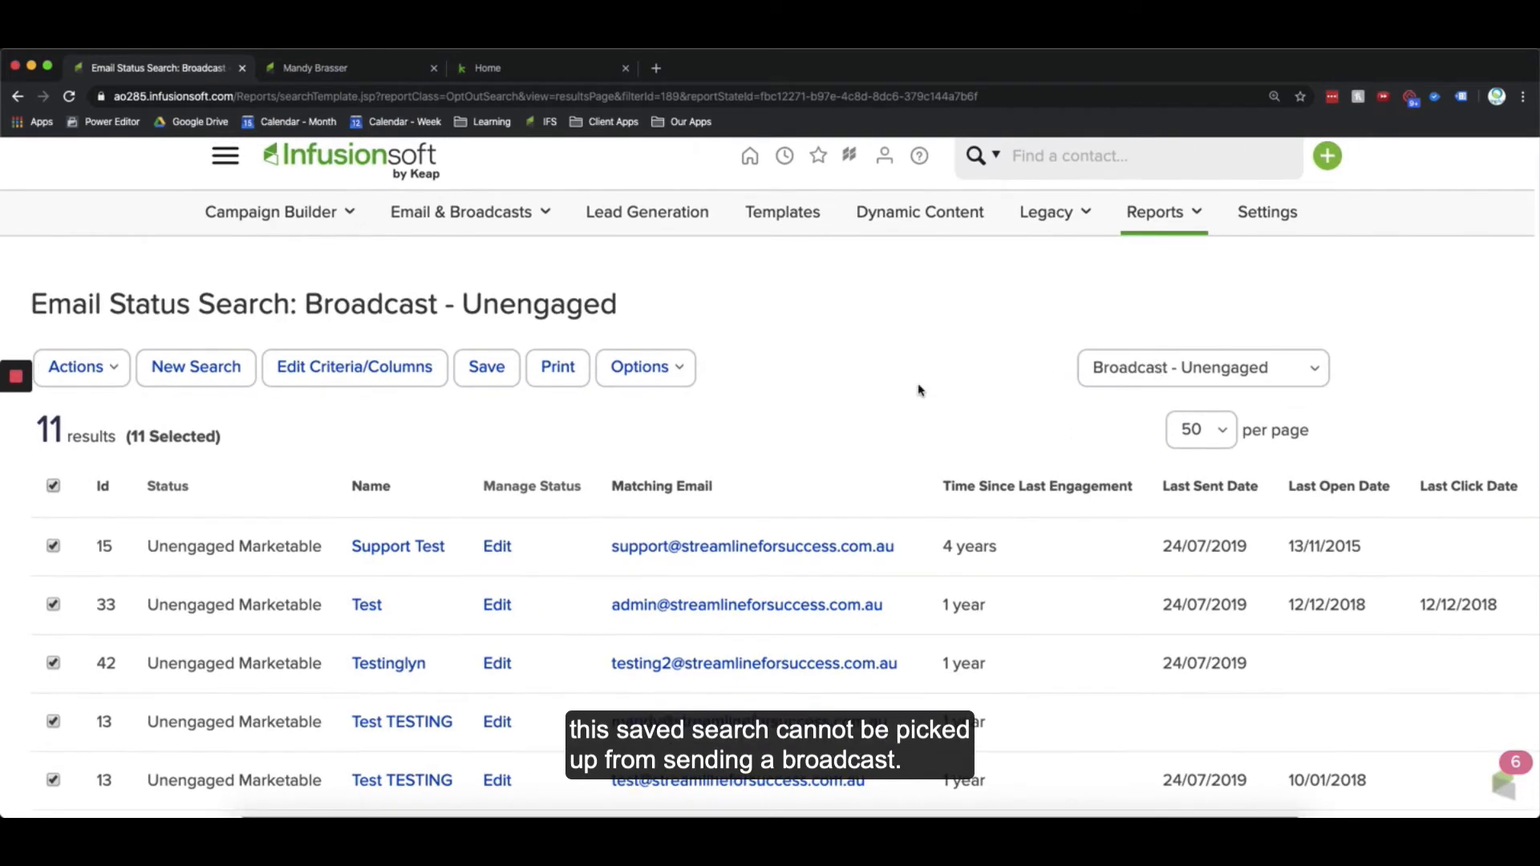
left_click(491, 229)
left_click(469, 262, "super")
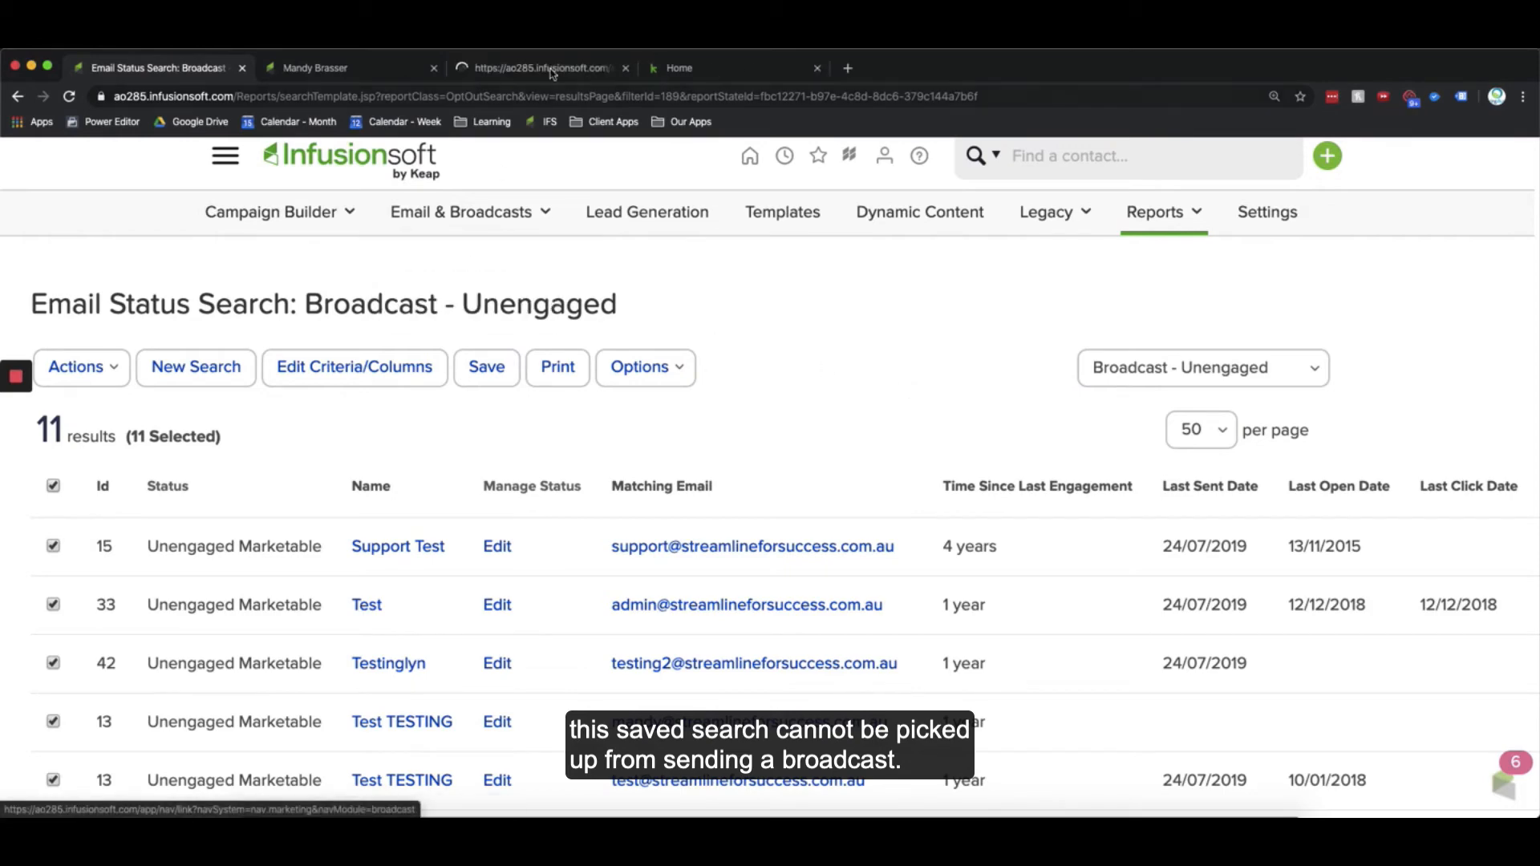
left_click(536, 71)
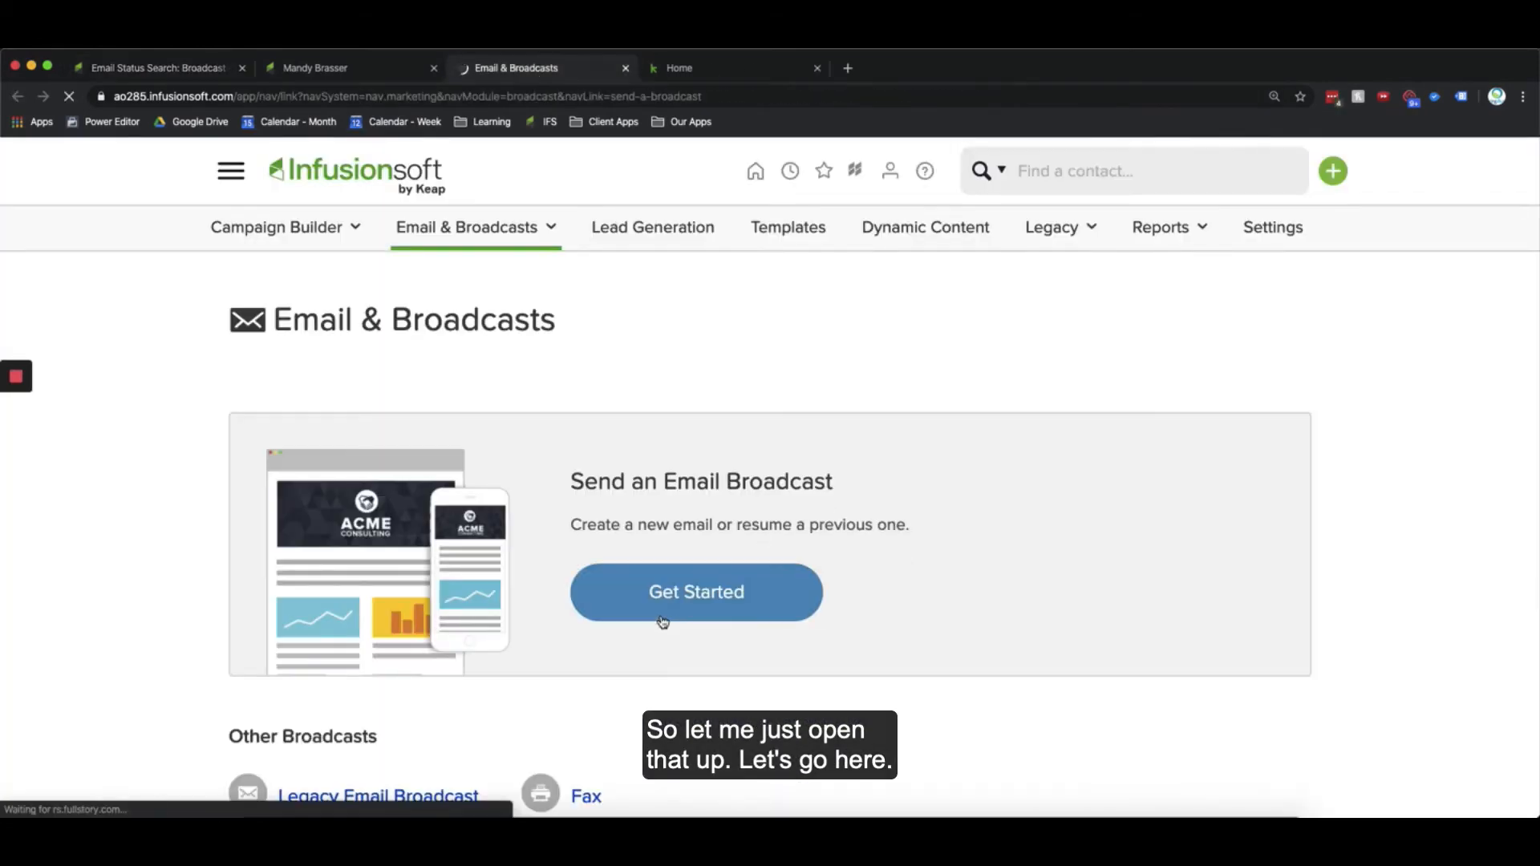
left_click(663, 611)
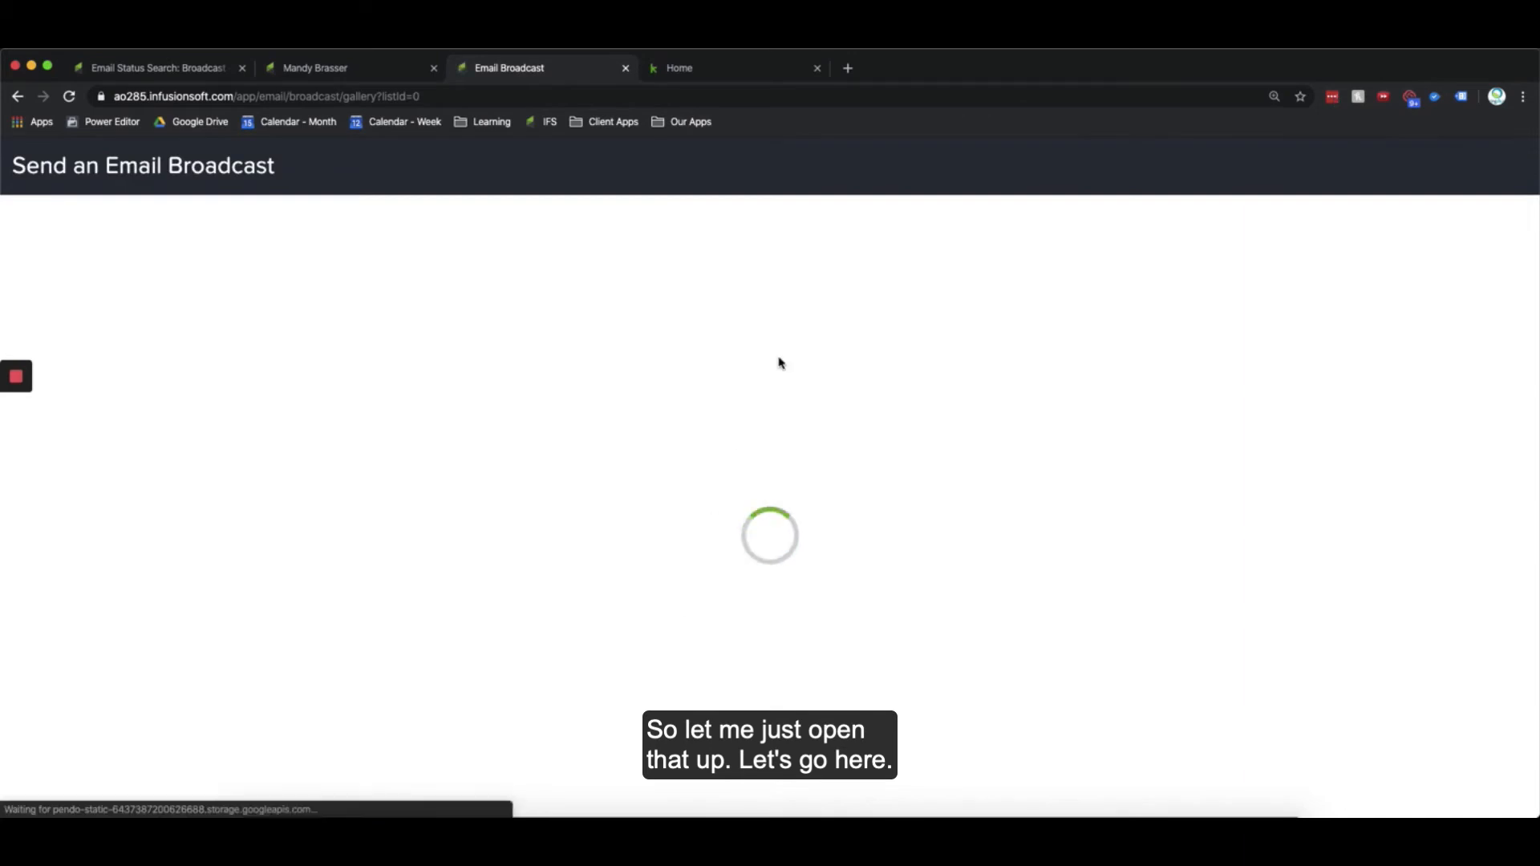
scroll(746, 591, "down", 10)
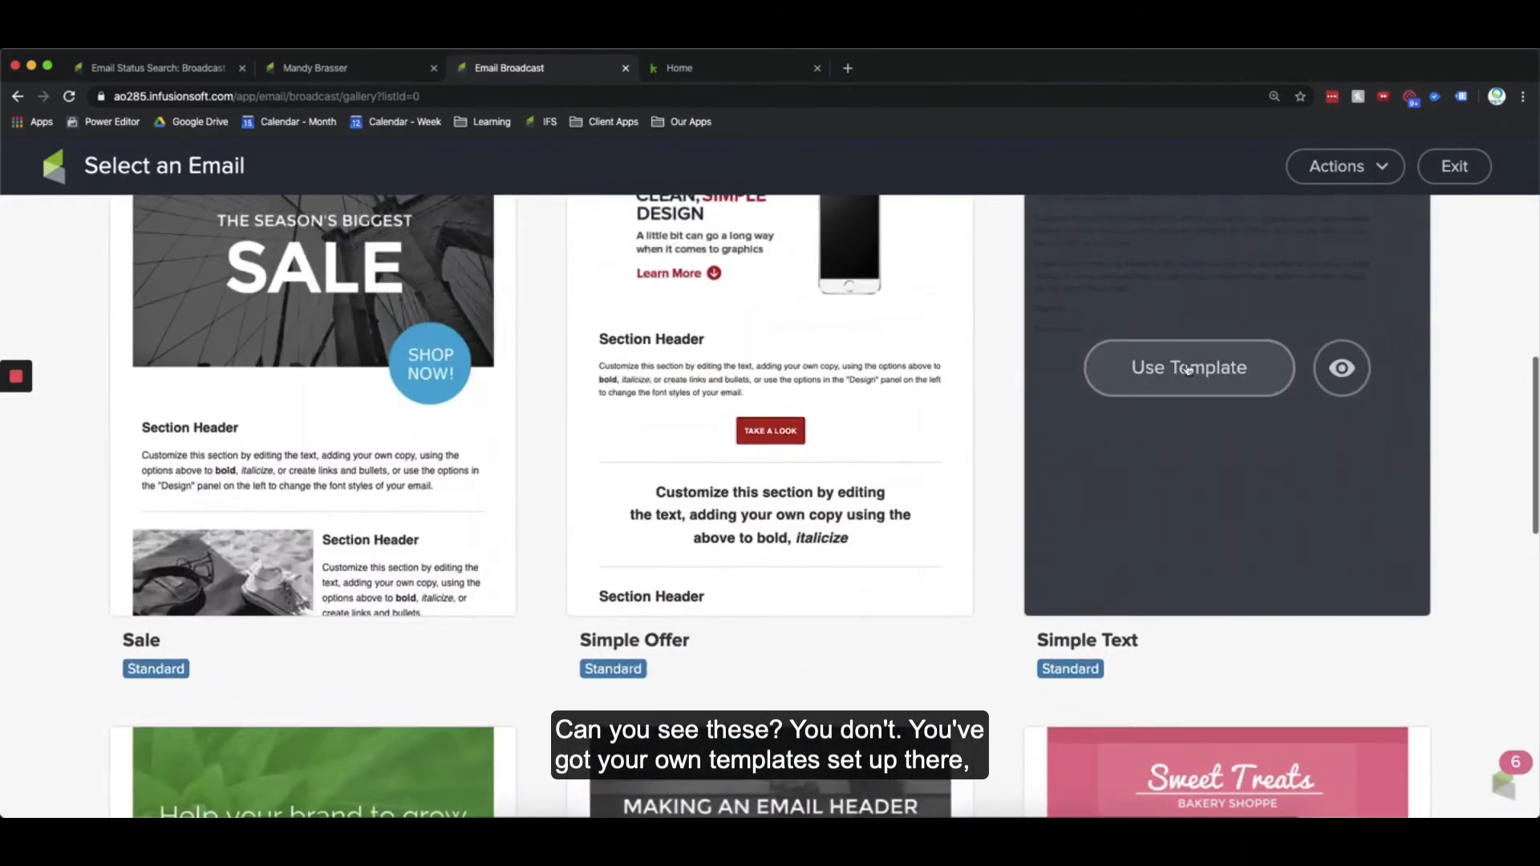
left_click(1188, 369)
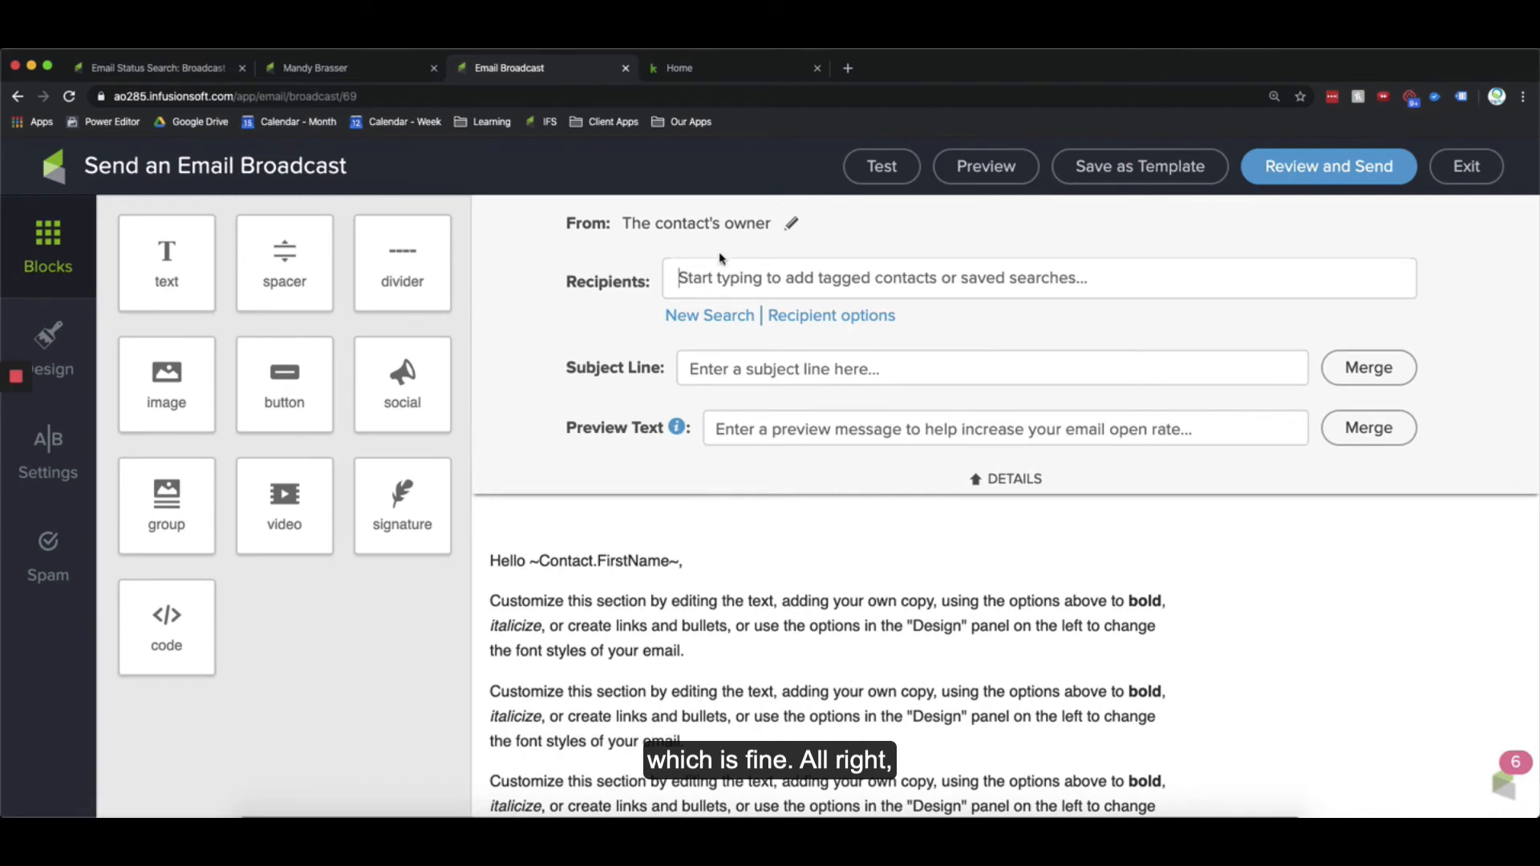
Step: Try to add the broadcast - engaged saved search as the broadcast's recipients, then clear the field
left_click(718, 276)
type("broadcast - engag")
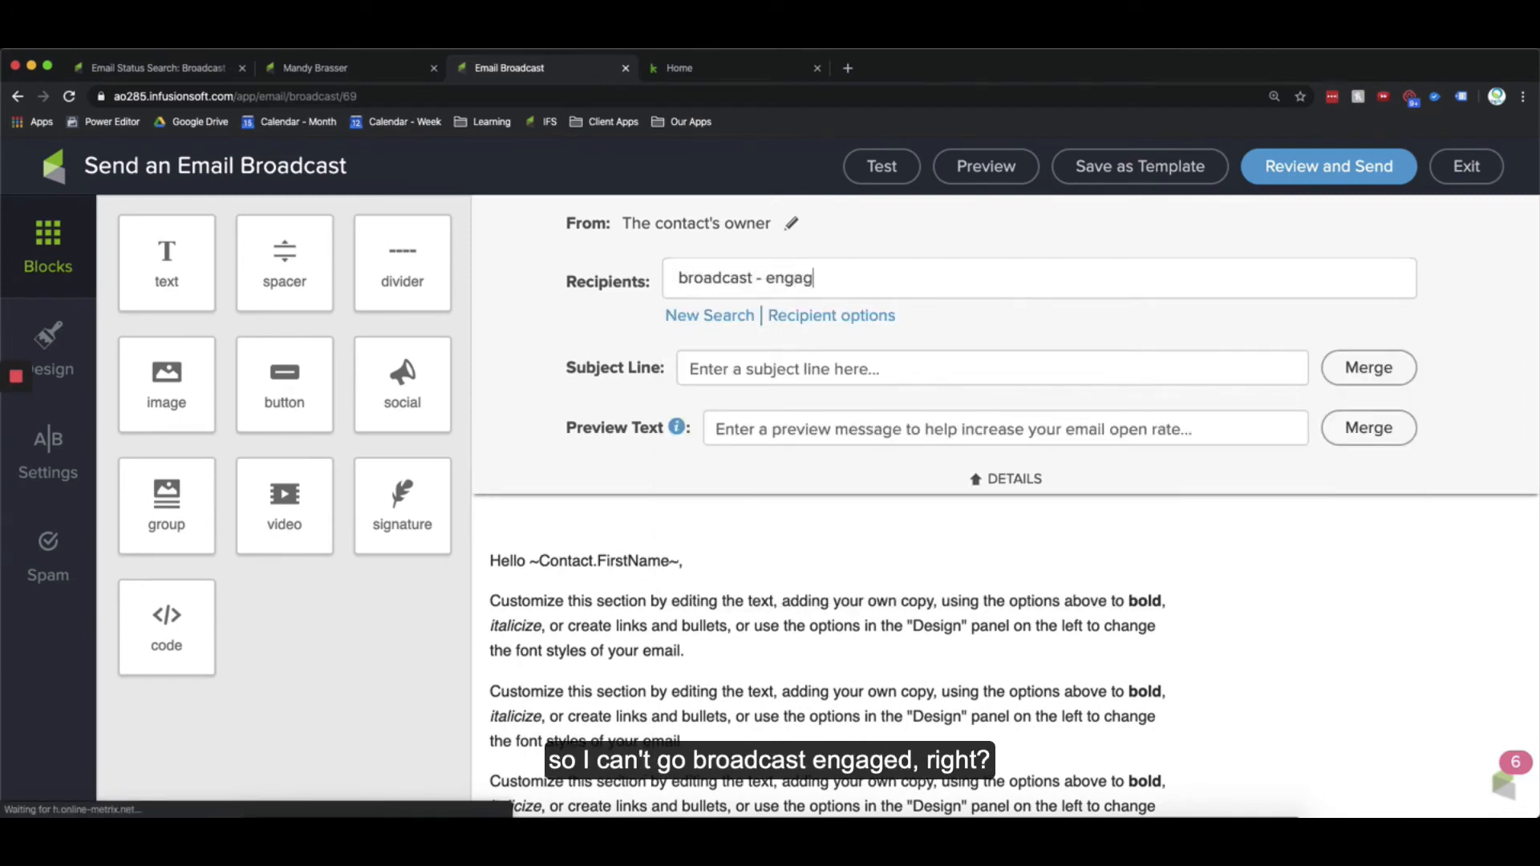
type("ed")
left_click_drag(884, 287, 648, 292)
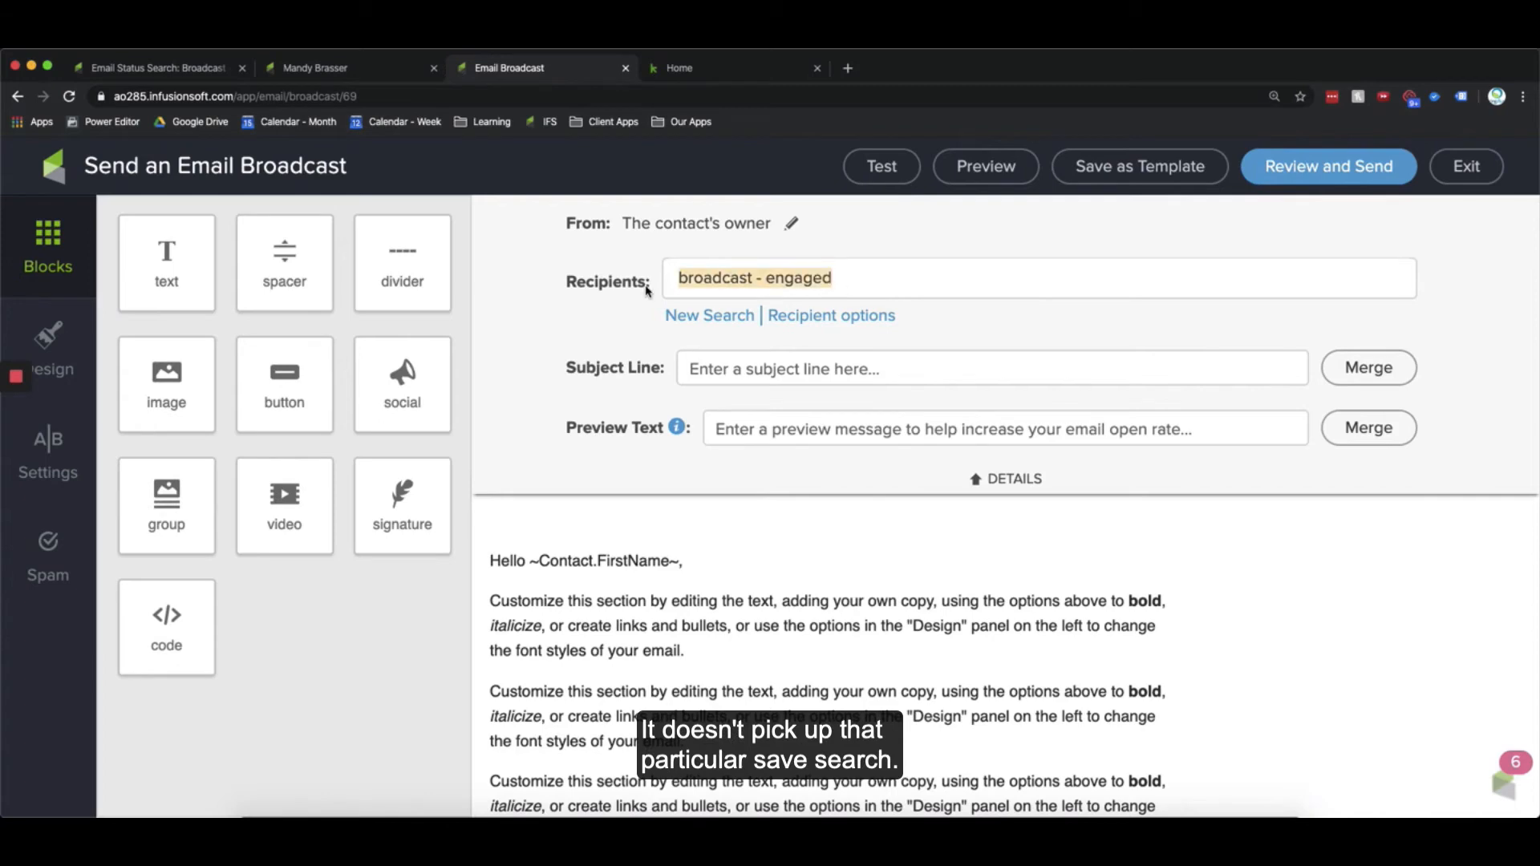
key("BackSpace")
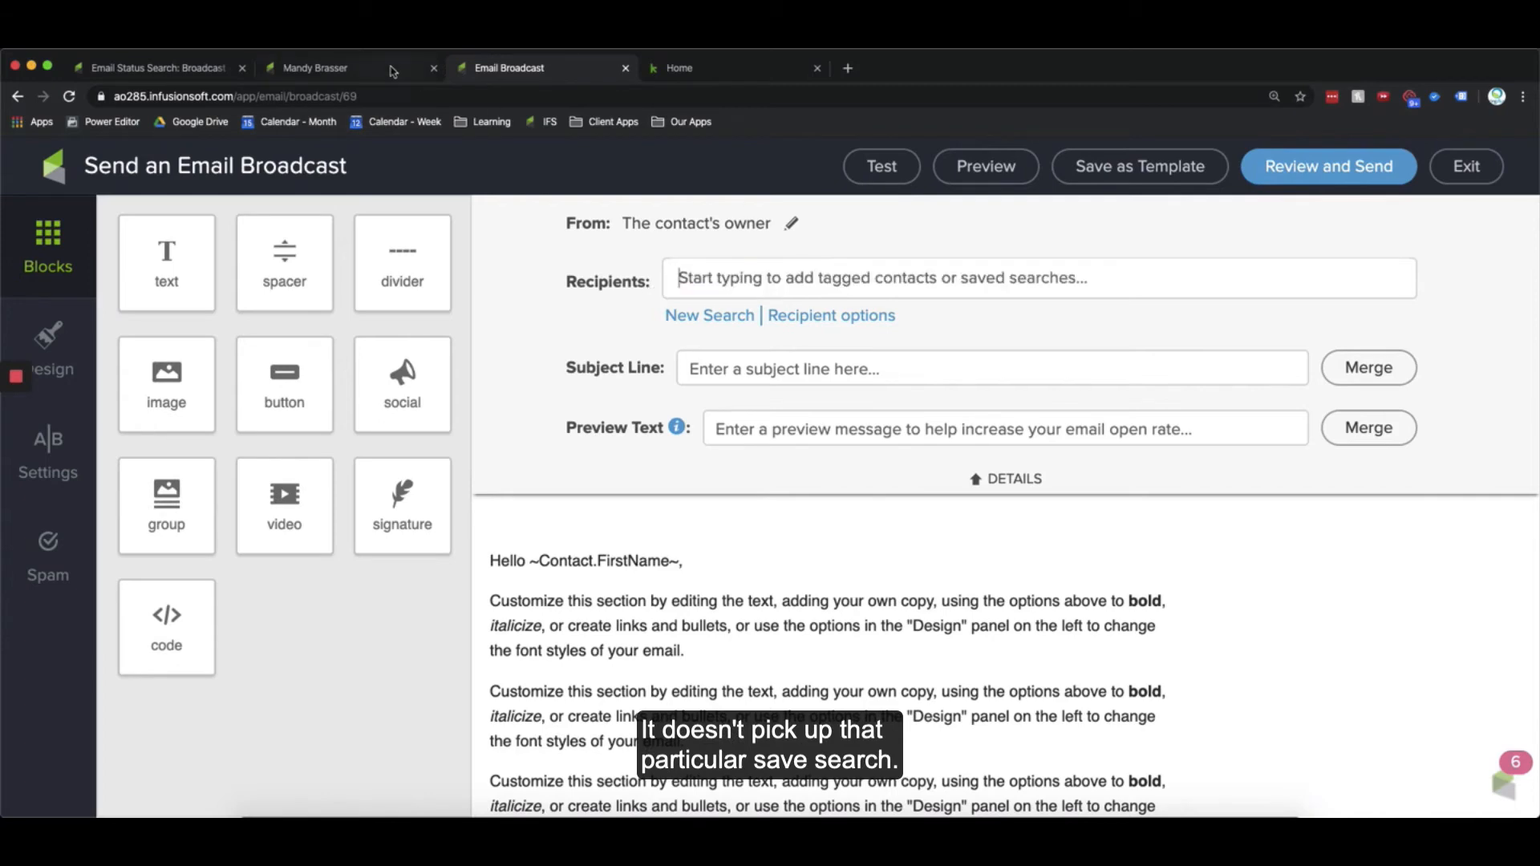
Step: Start an Apply/Remove Tag action on the selected unengaged contacts and open the new tag form
left_click(159, 71)
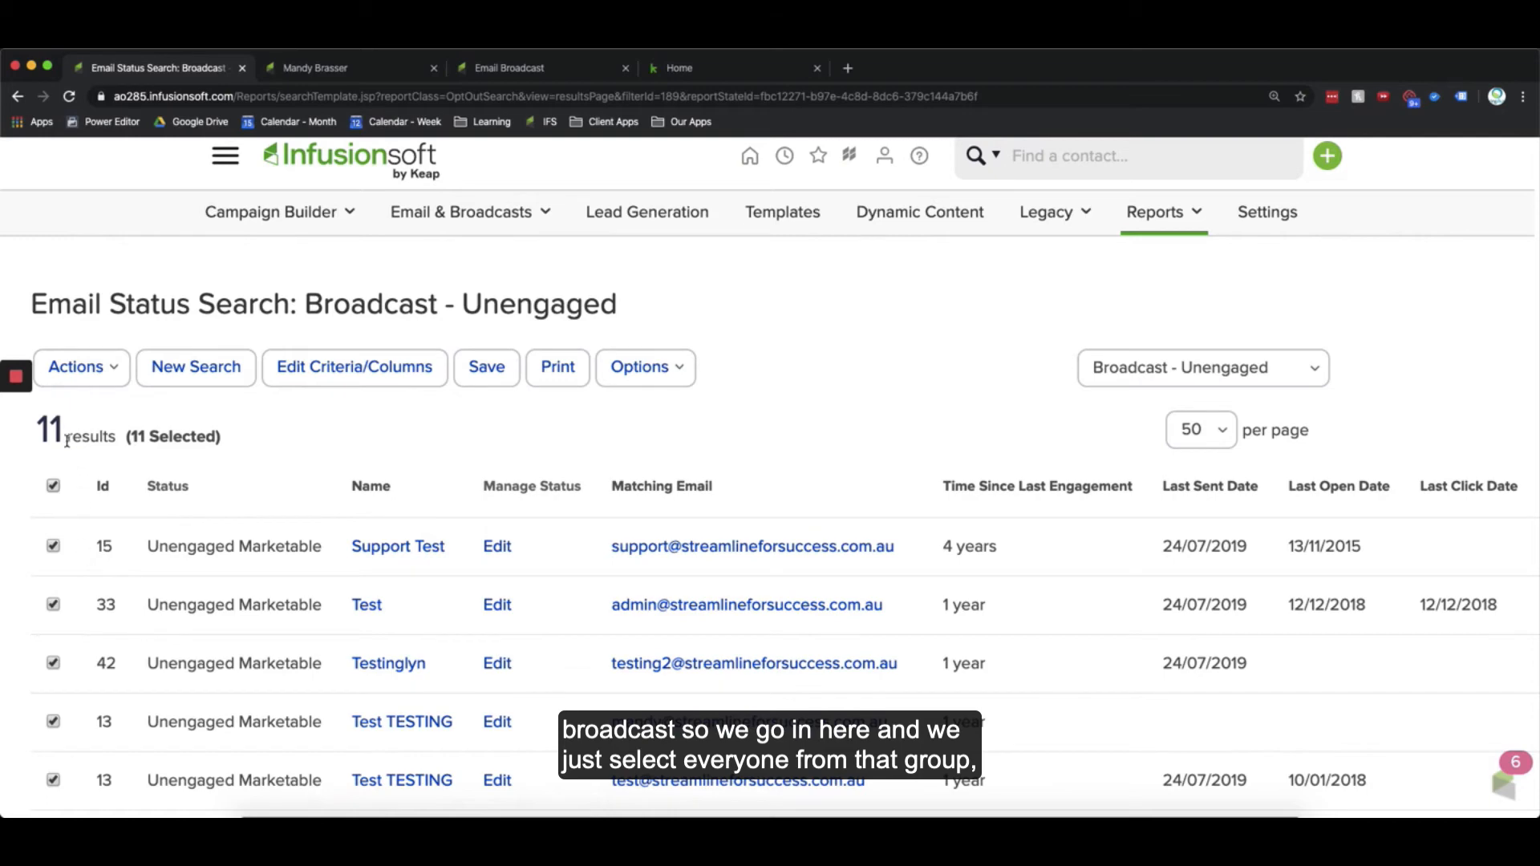
left_click(119, 374)
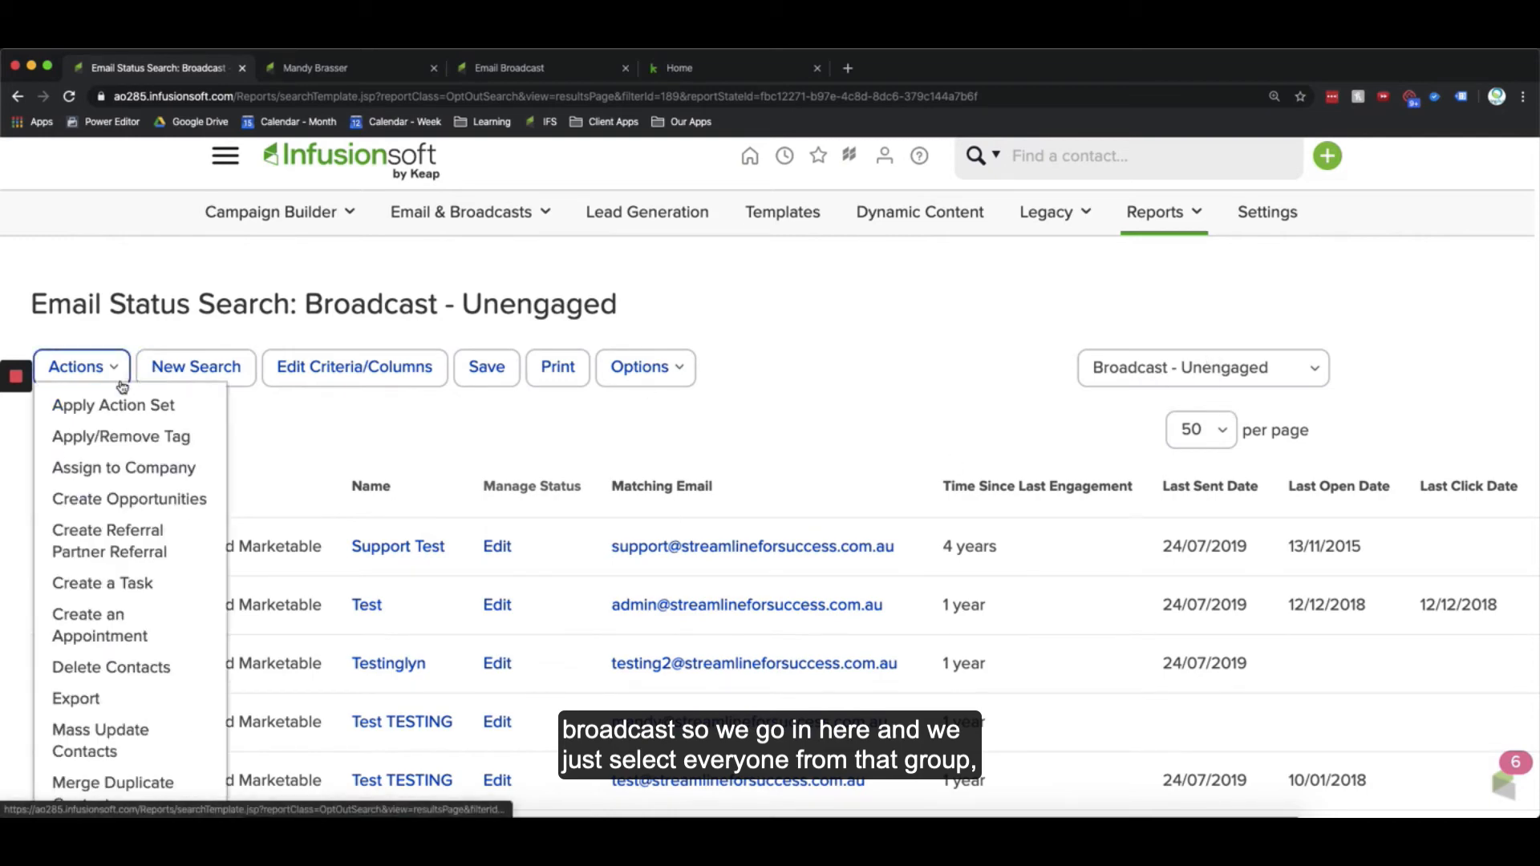
left_click(122, 436)
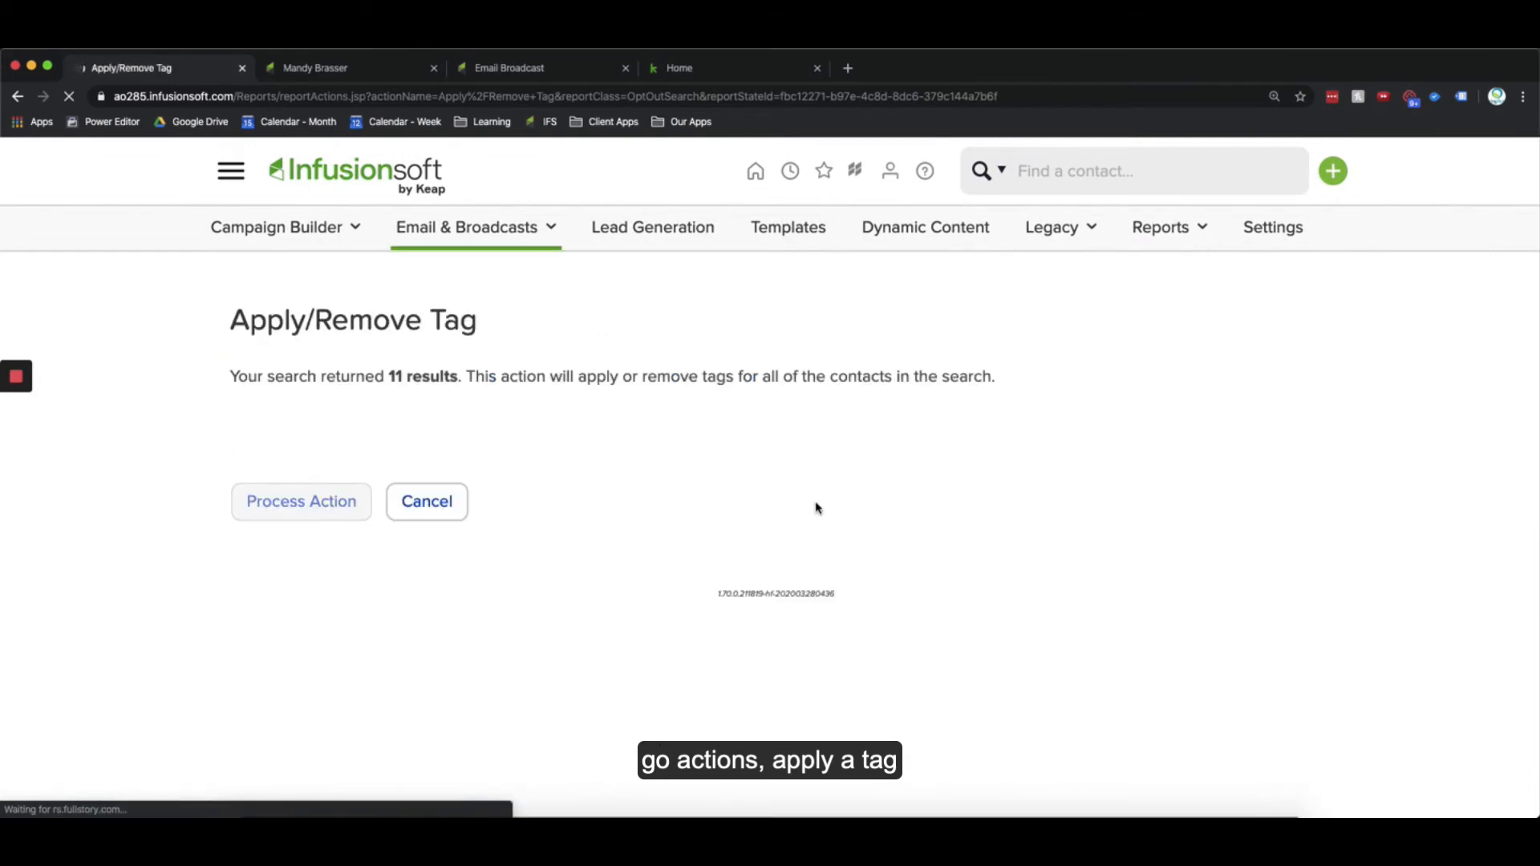
scroll(230, 623, "down", 1)
scroll(230, 623, "down", 5)
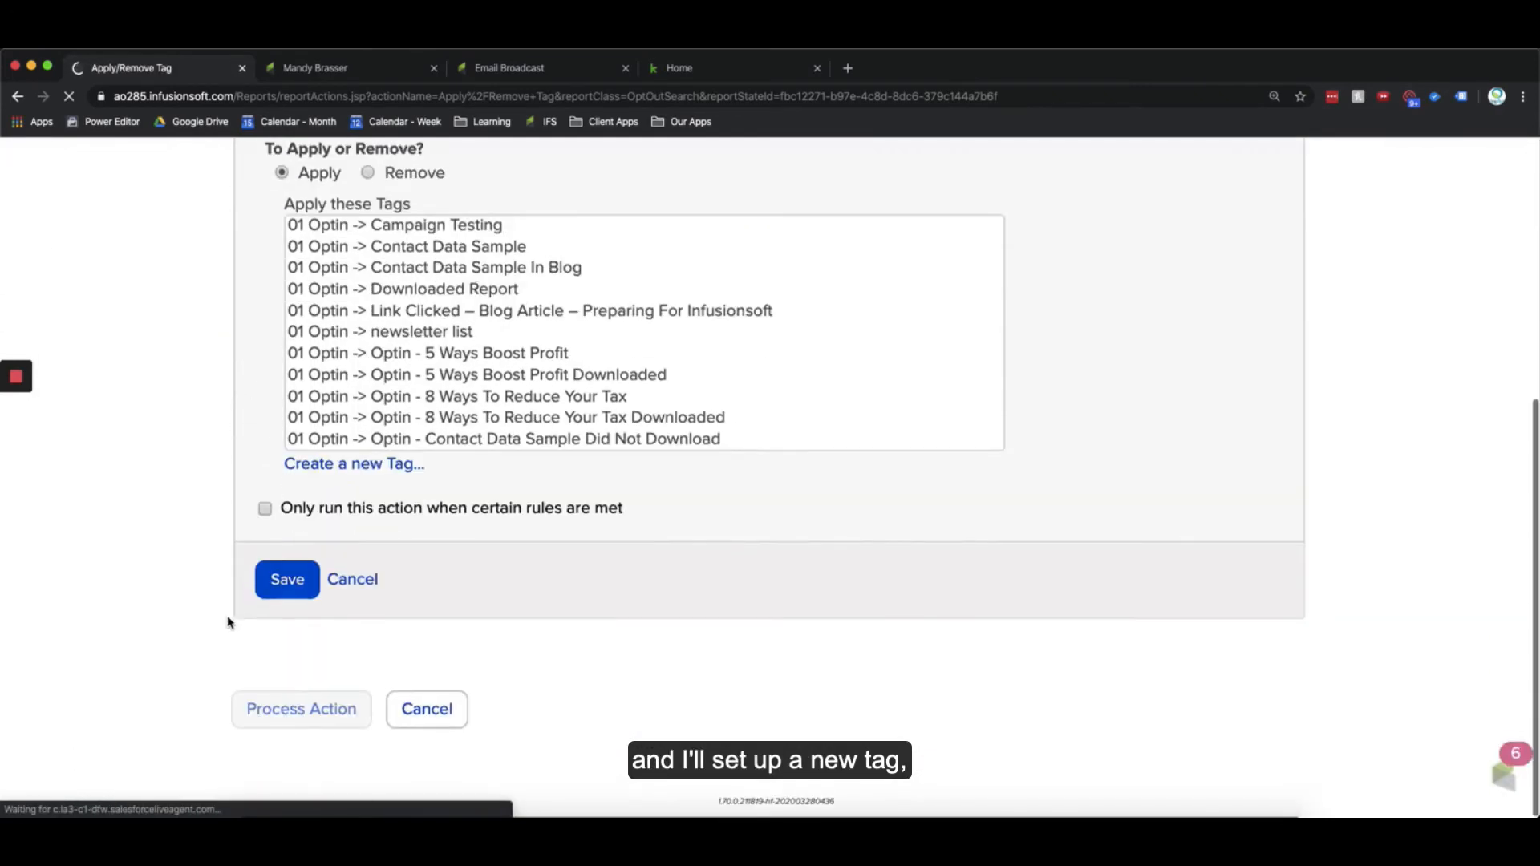
left_click(377, 475)
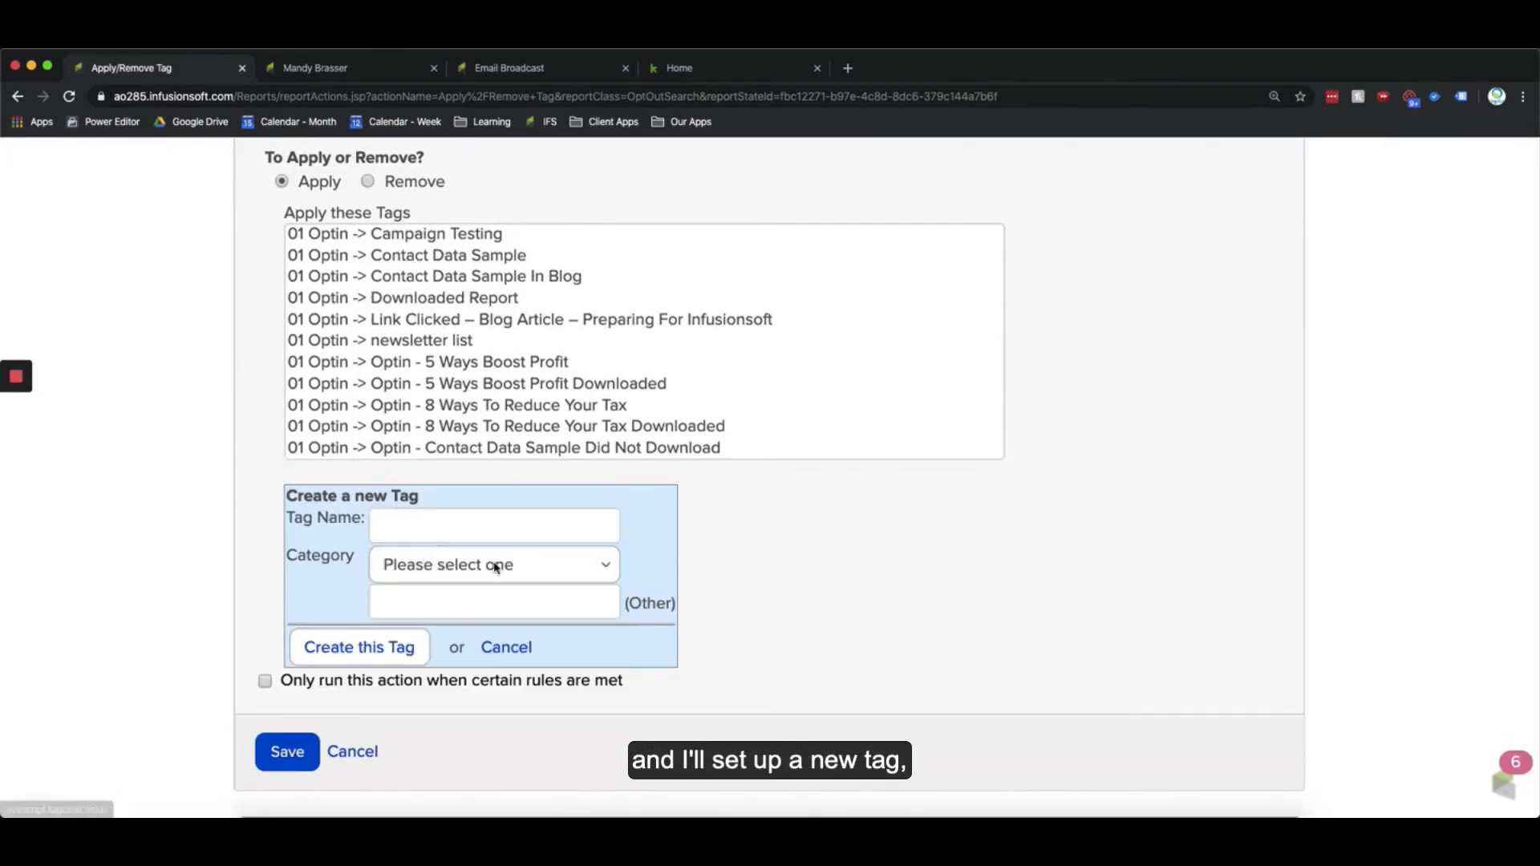
Step: Create a tag named "Broadcast - YYYY-MM-DD Topic - Unngaged" in the 03 Nurture category
left_click(428, 527)
type("Broadca")
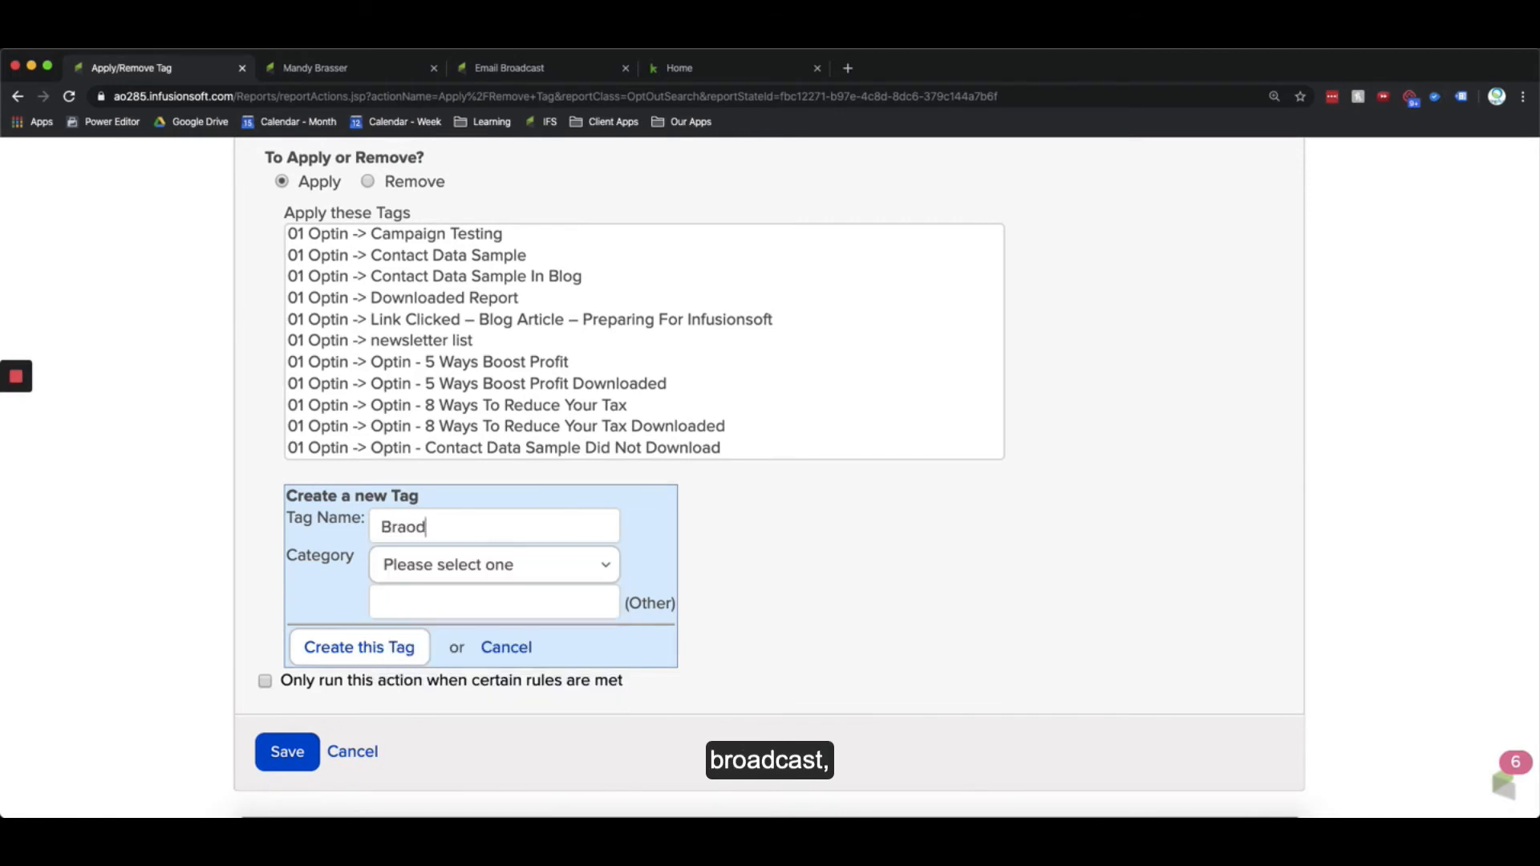
key("BackSpace")
key("BackSpace")
key("BackSpace")
key("BackSpace")
key("BackSpace")
type("oadcast -")
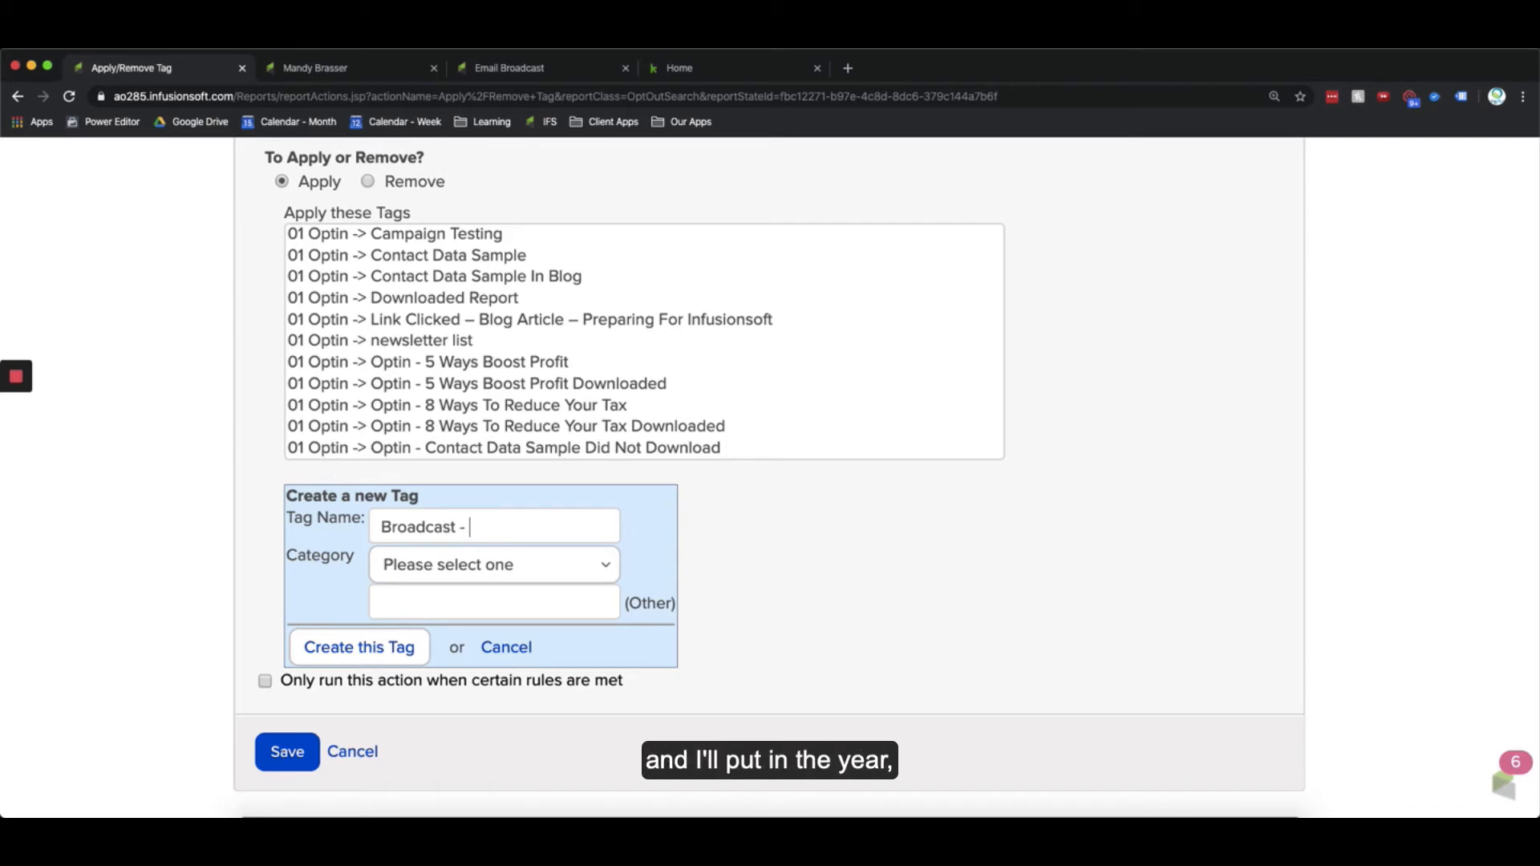
type("YYYY-MM")
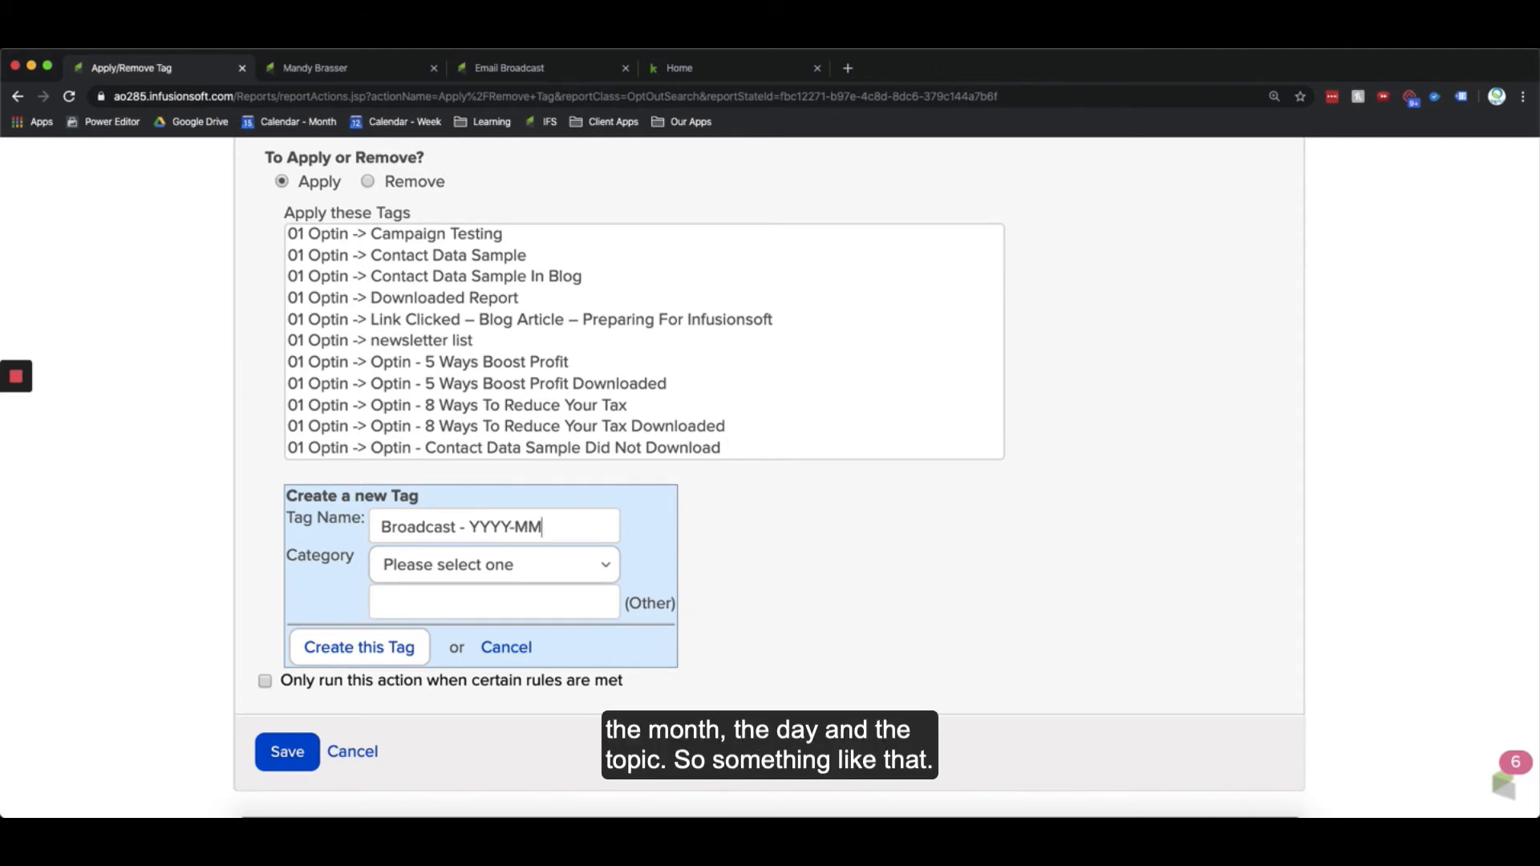
type("-DD Topic")
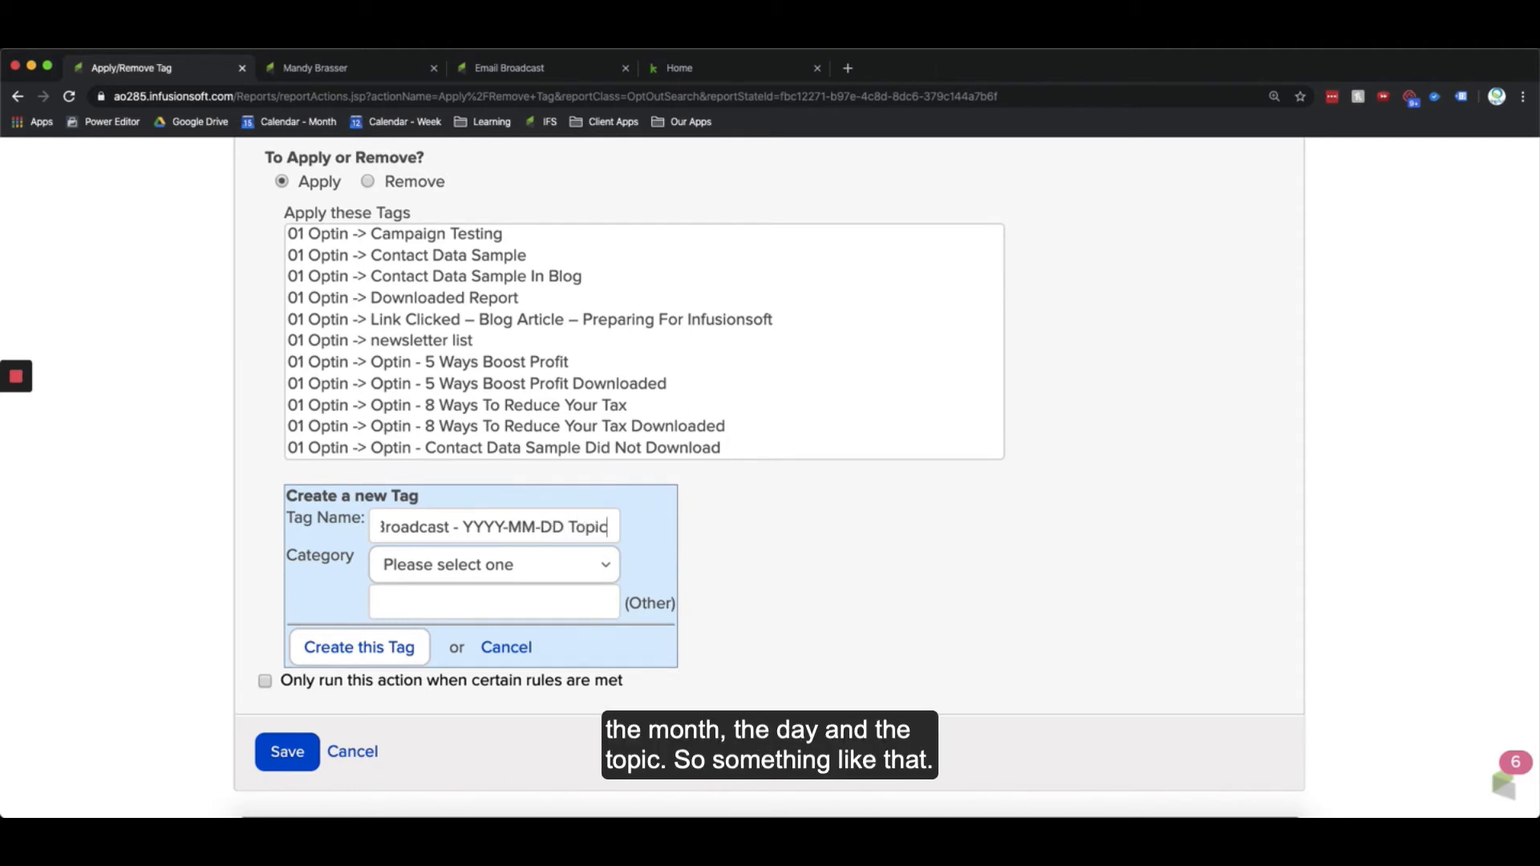
type(" - Engaged")
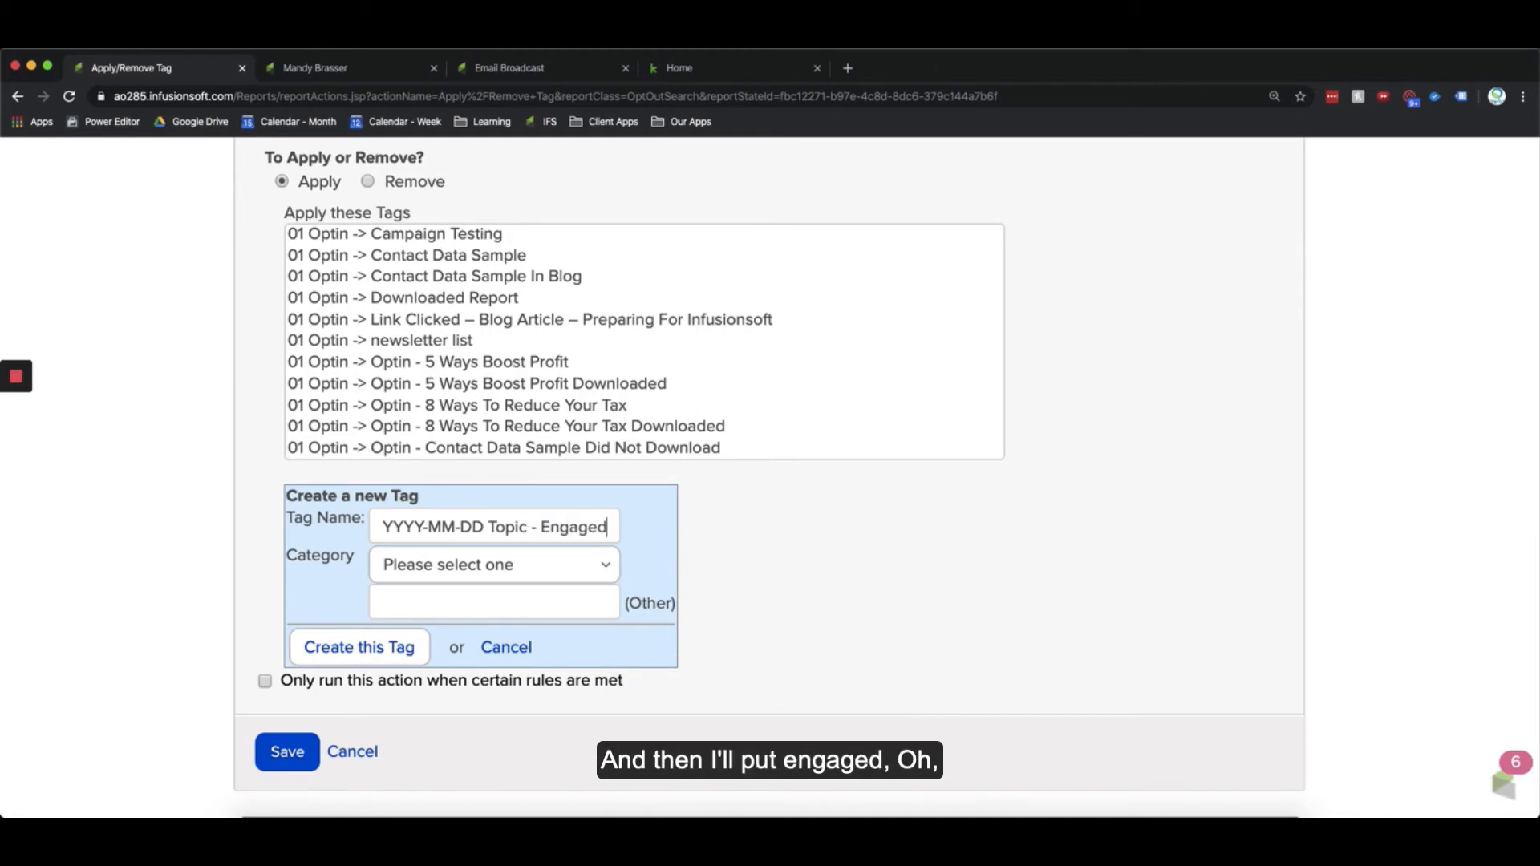
left_click(550, 529)
key("BackSpace")
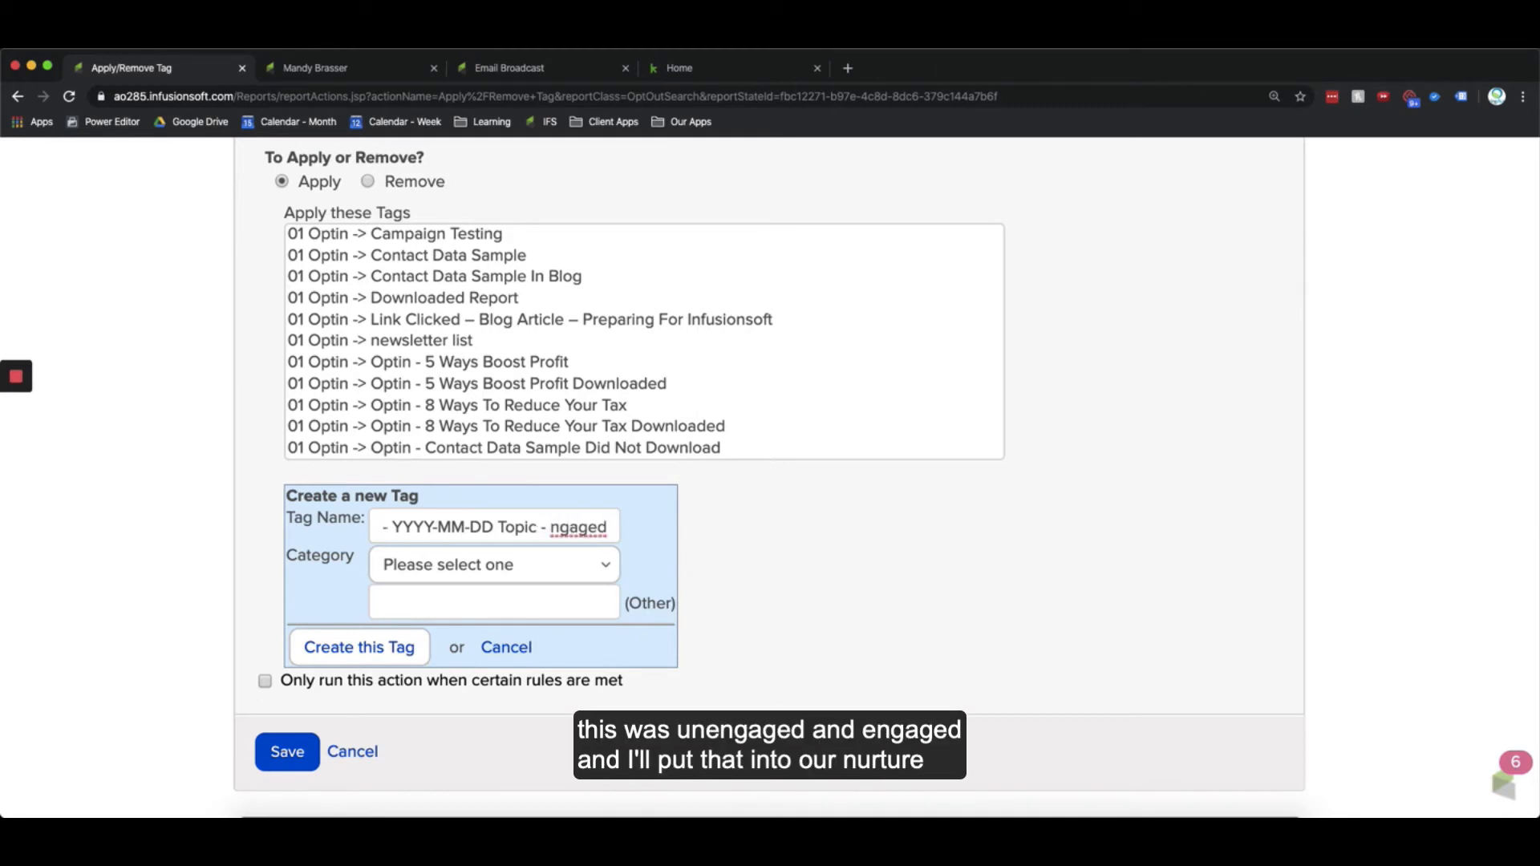
type("Une")
left_click(486, 571)
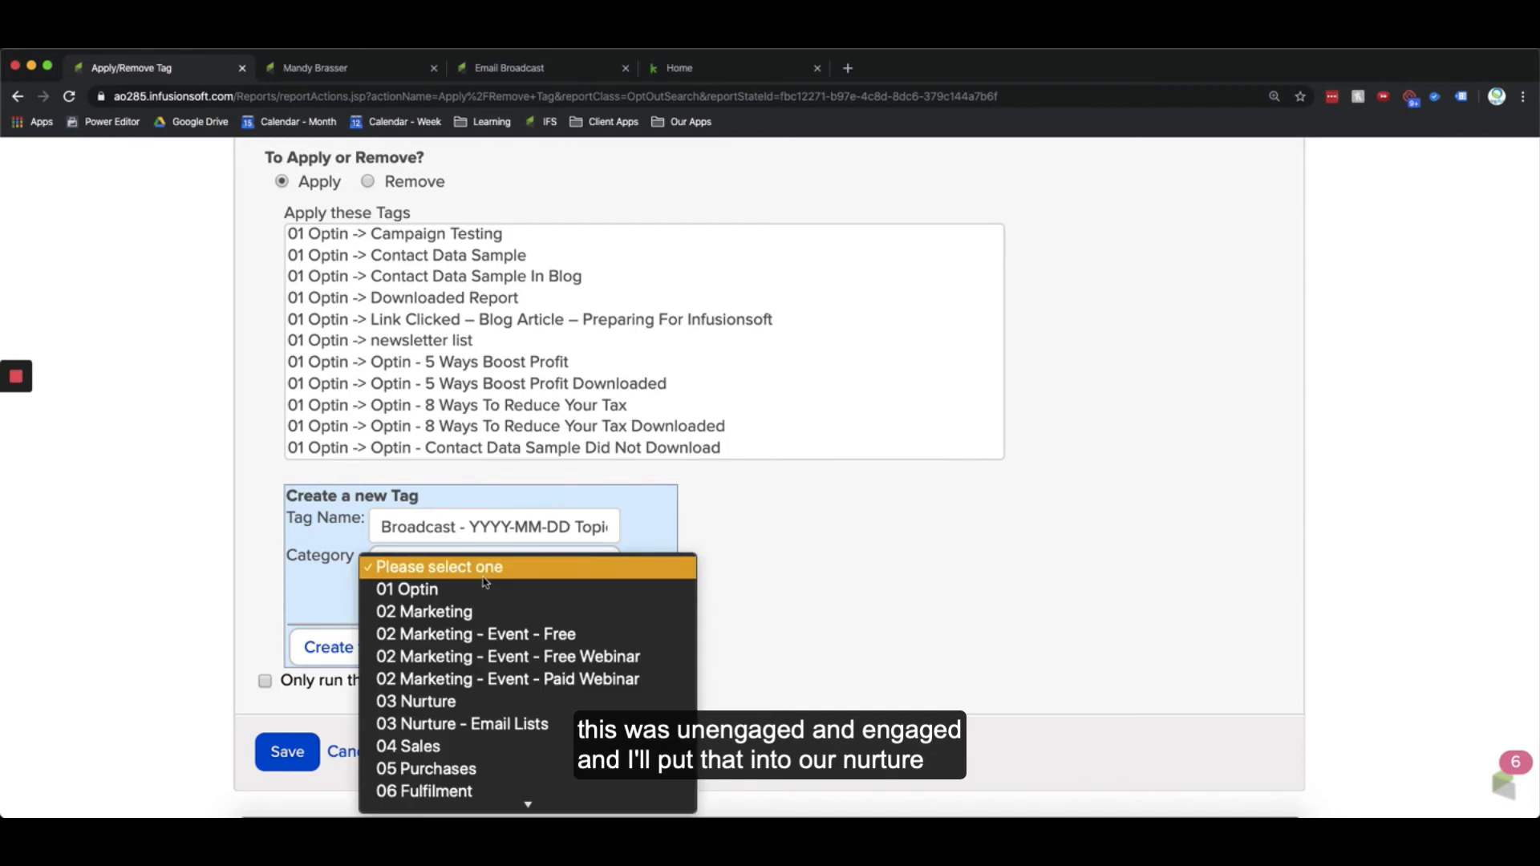
left_click(440, 701)
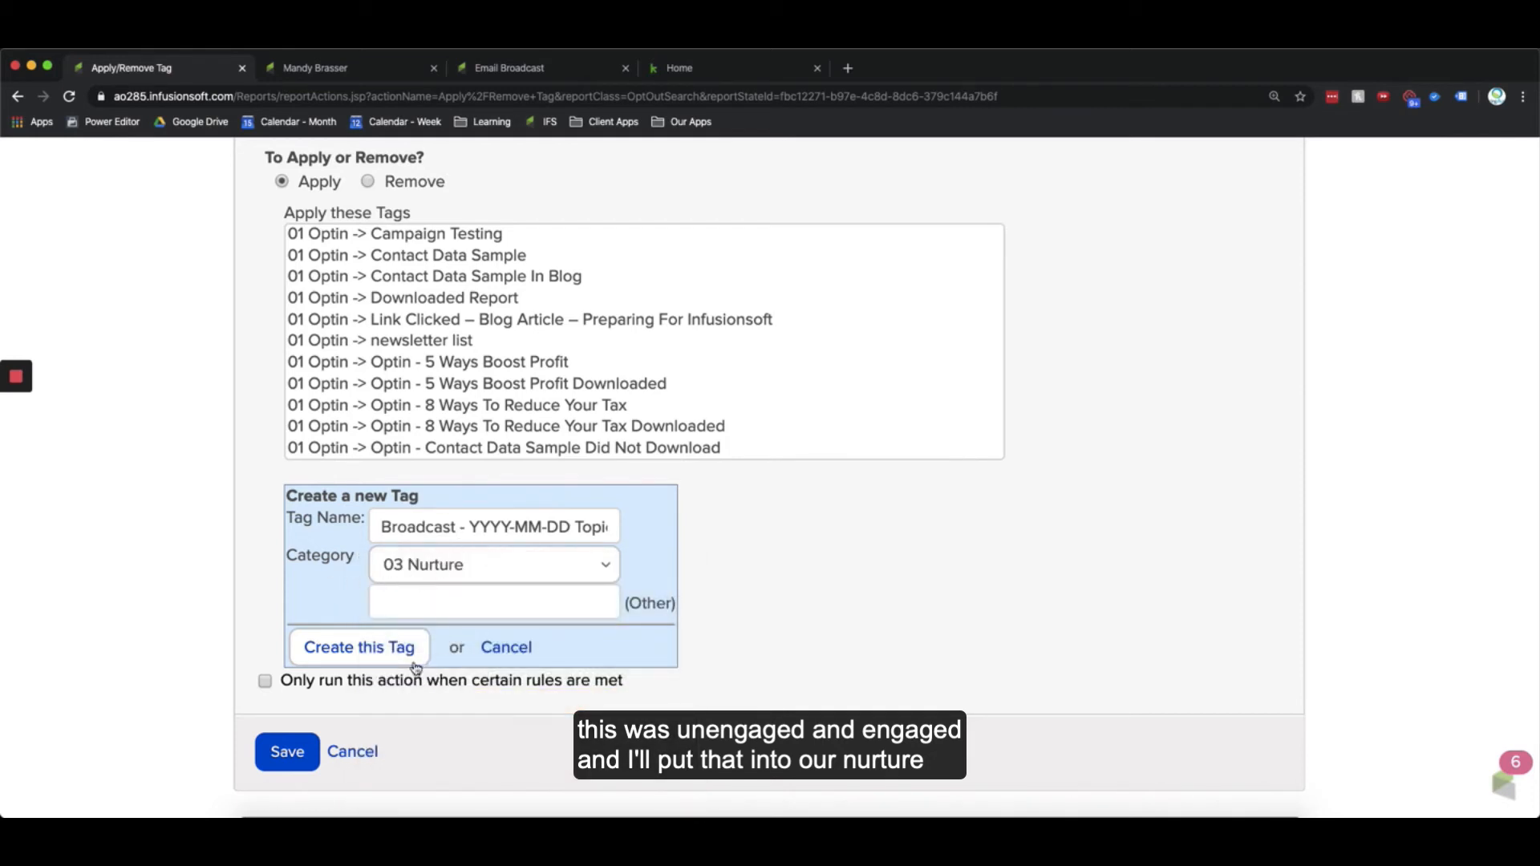
left_click(389, 654)
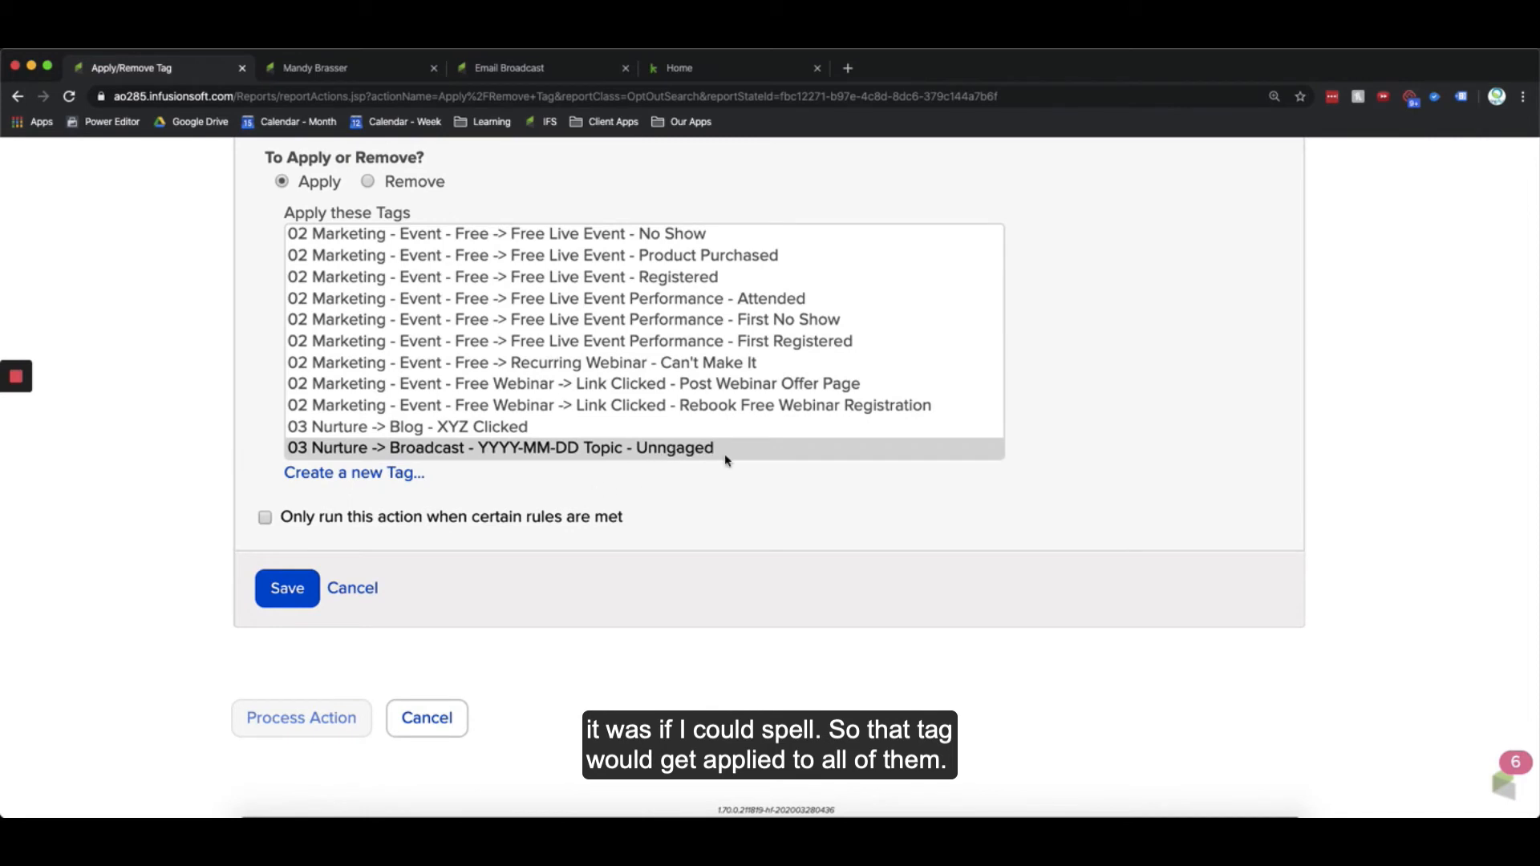
Step: Save the tag selection and process the action to apply it to all the contacts
scroll(559, 460, "up", 1)
scroll(509, 436, "up", 2)
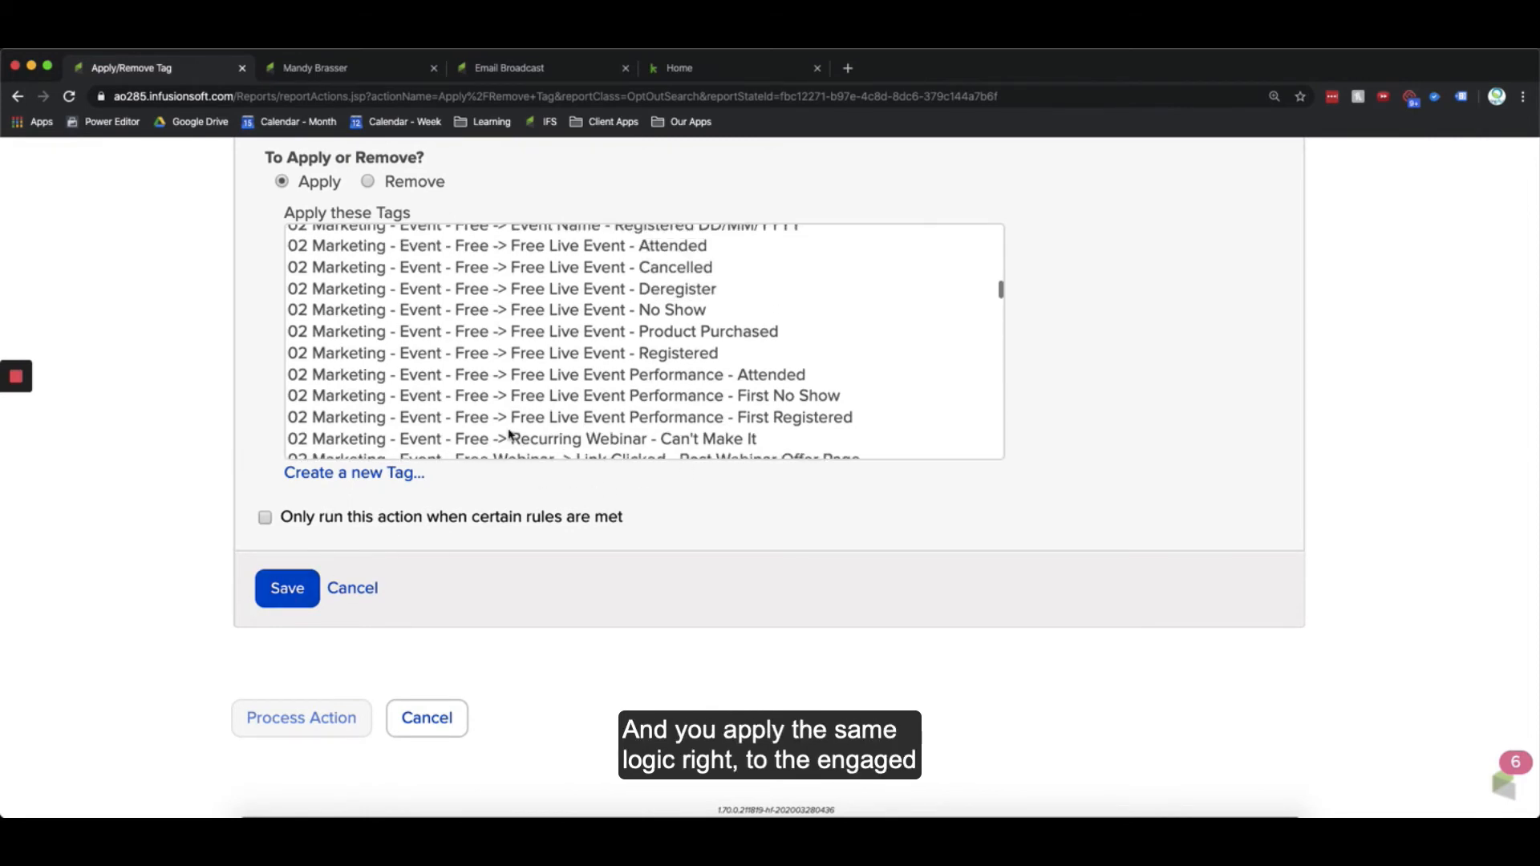
scroll(481, 449, "down", 4)
scroll(619, 405, "up", 2)
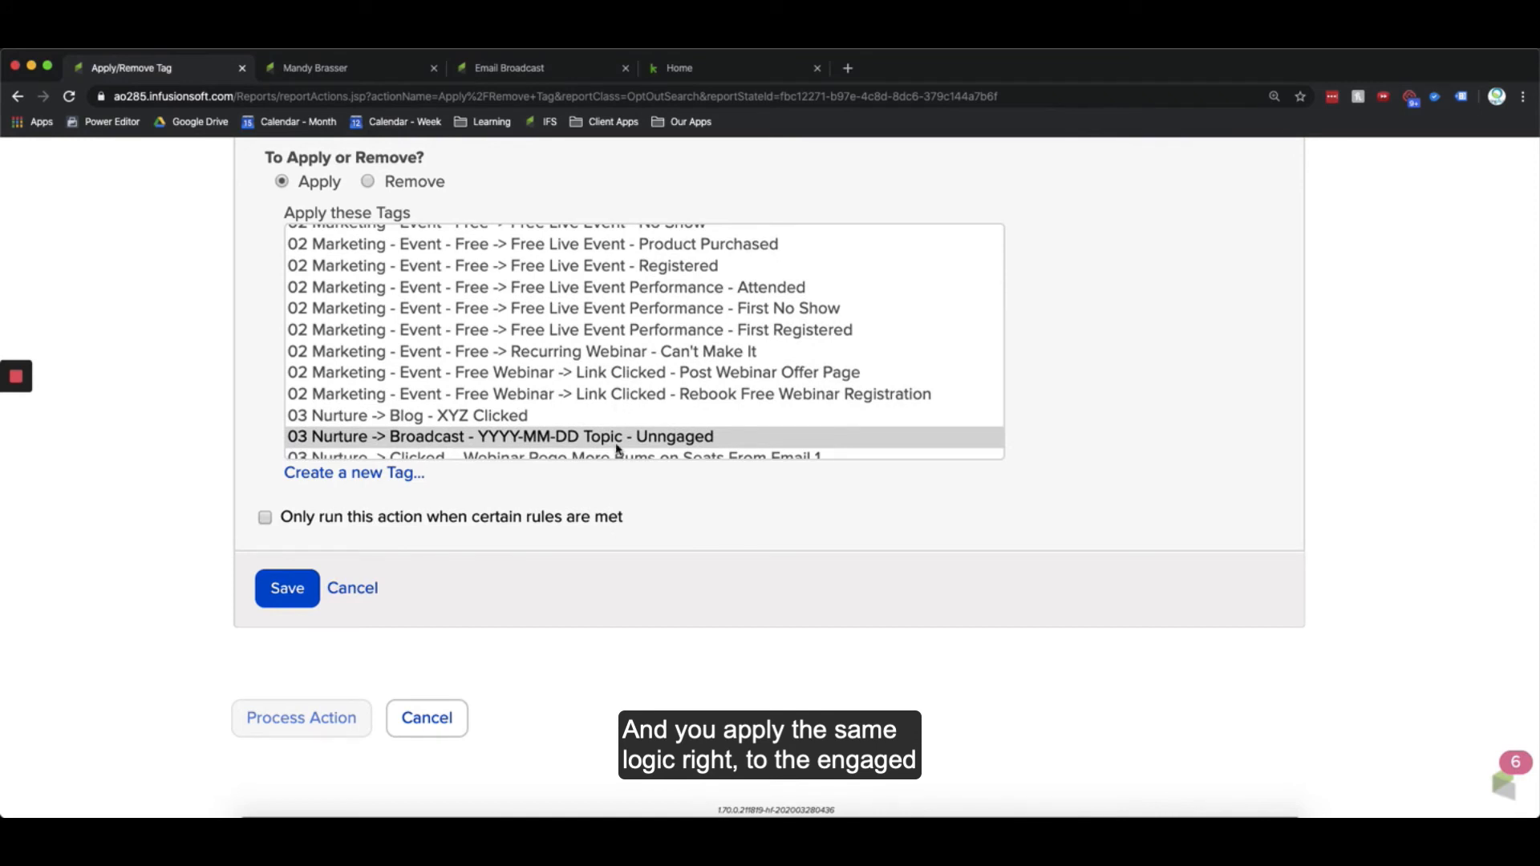
left_click(285, 598)
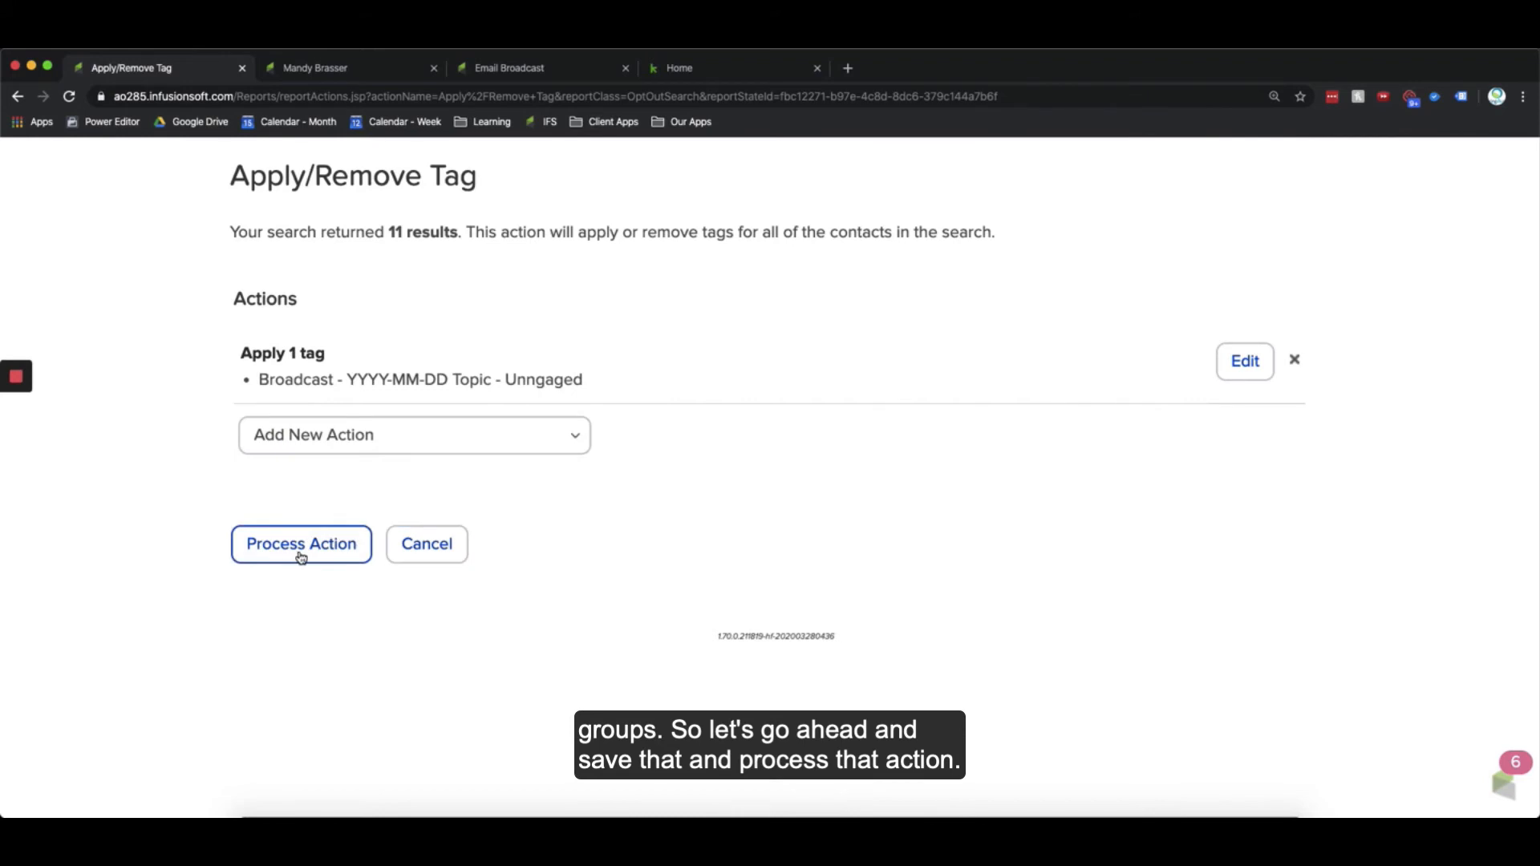
left_click(301, 546)
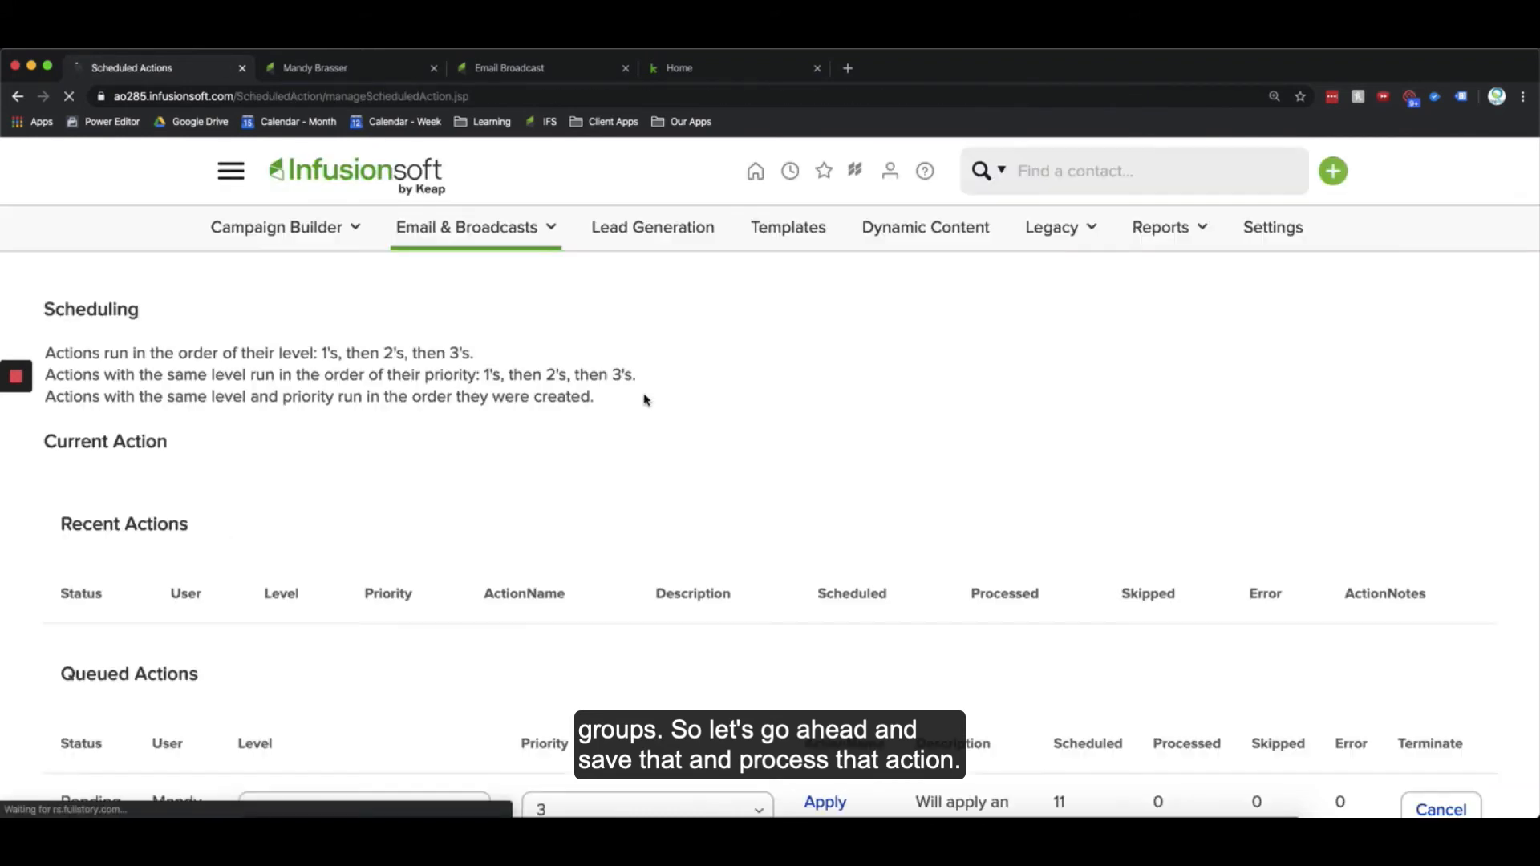
Step: Exit the email broadcast editor
left_click(499, 69)
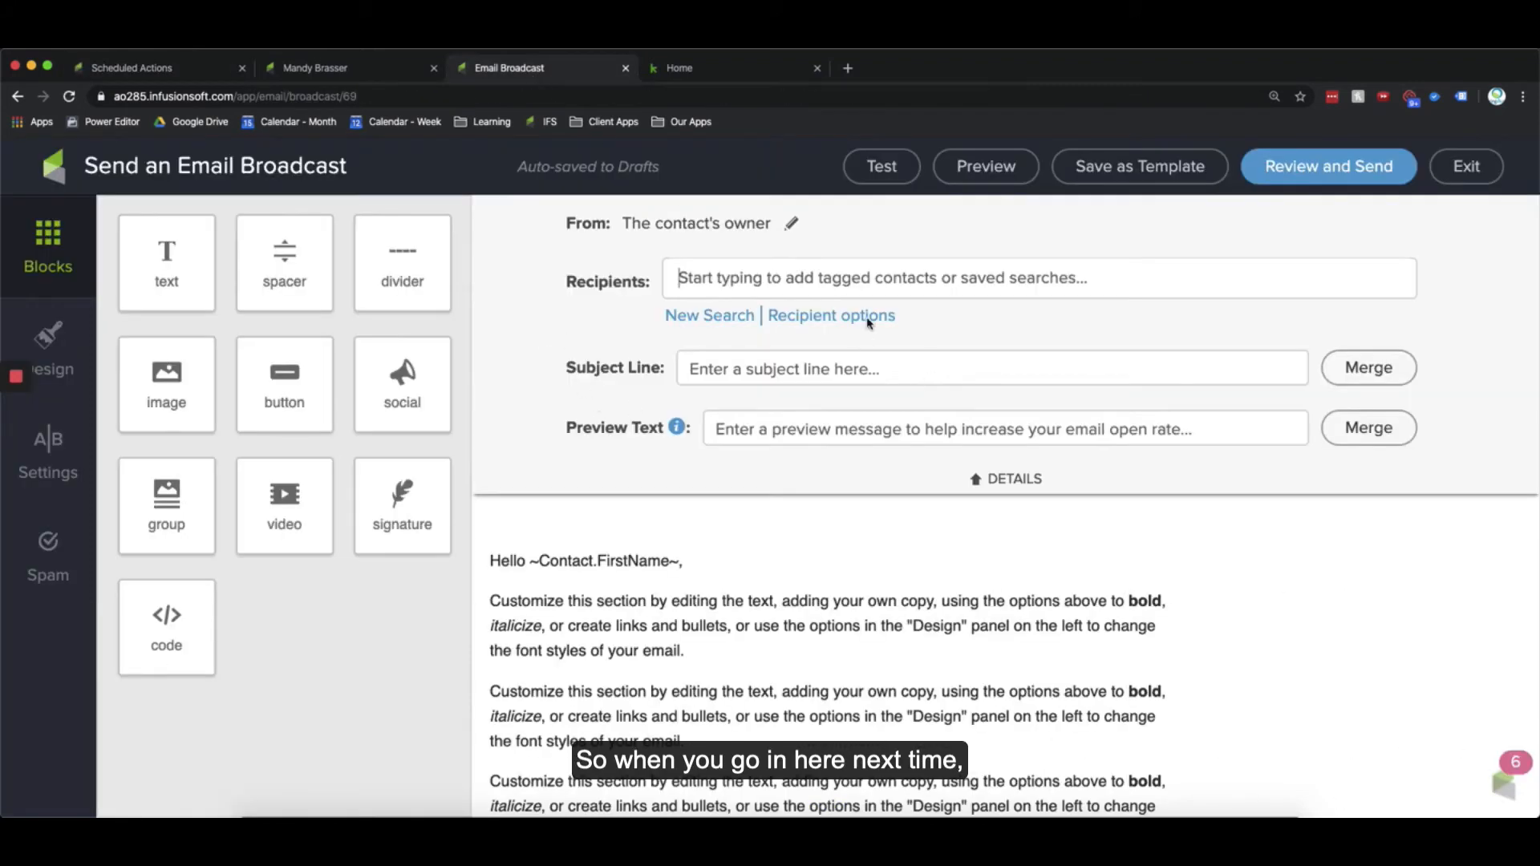
left_click(1465, 168)
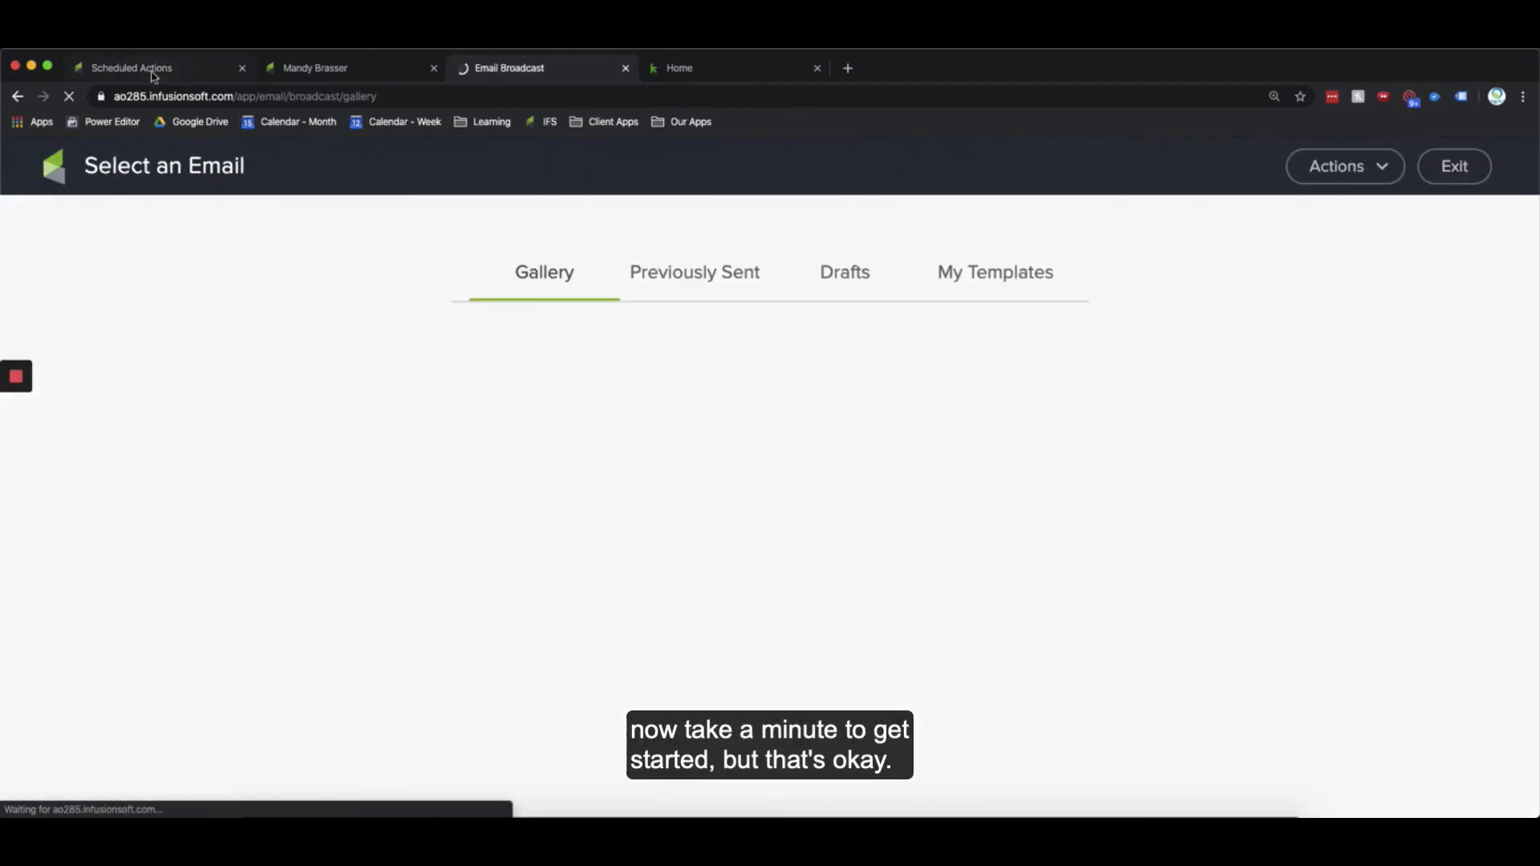
Step: Set the queued tag action's priority to 1 on the scheduled actions page
left_click(155, 76)
scroll(798, 553, "down", 3)
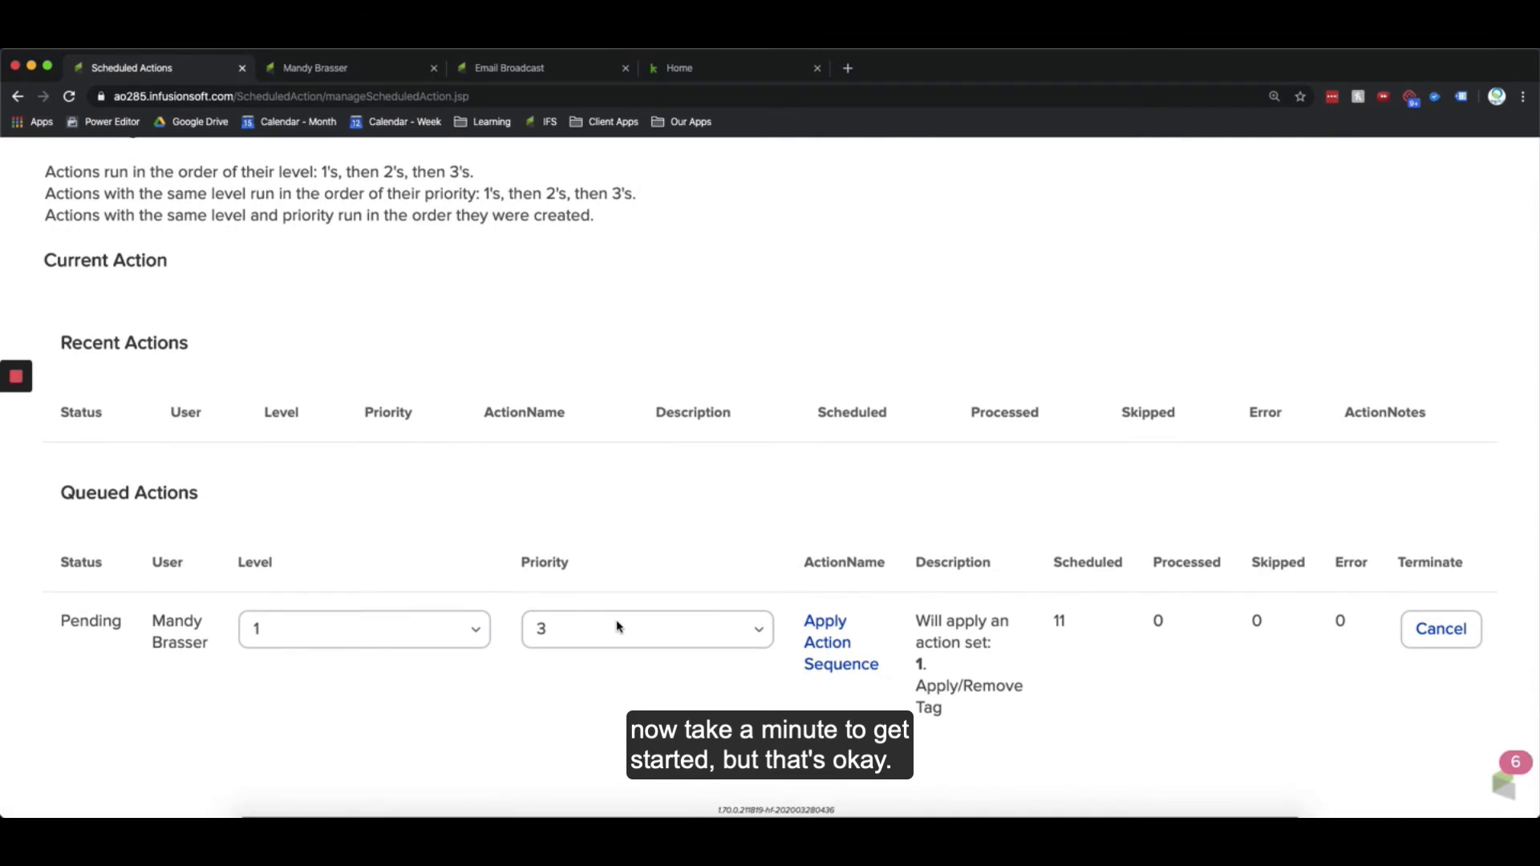
left_click(618, 627)
left_click(664, 591)
scroll(668, 611, "up", 2)
scroll(668, 611, "up", 1)
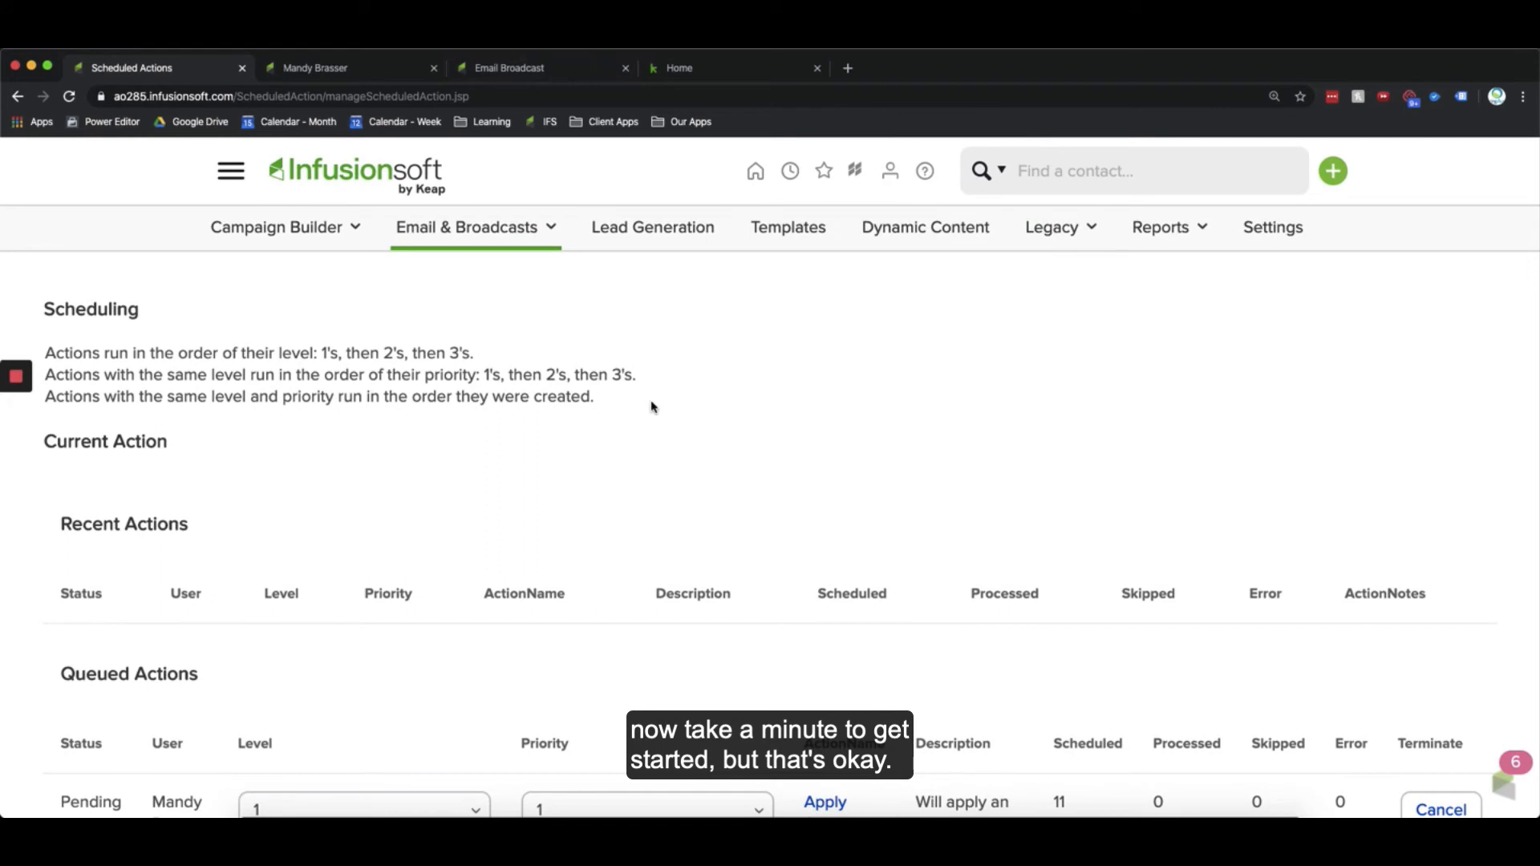
Step: Start a new email broadcast in the broadcast tab using the Simple Text template
key("super+r")
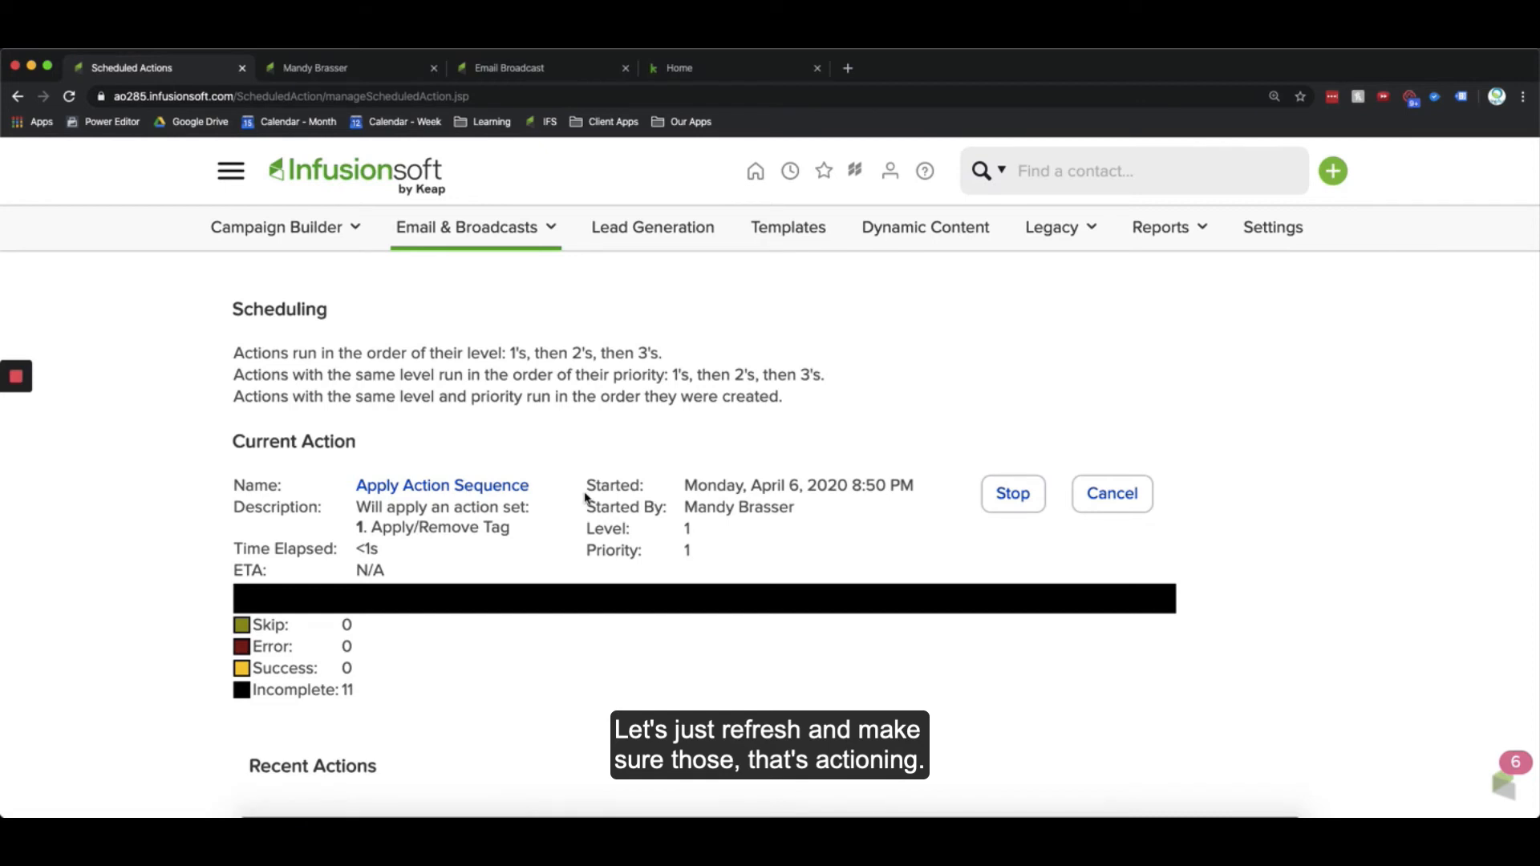
left_click(542, 68)
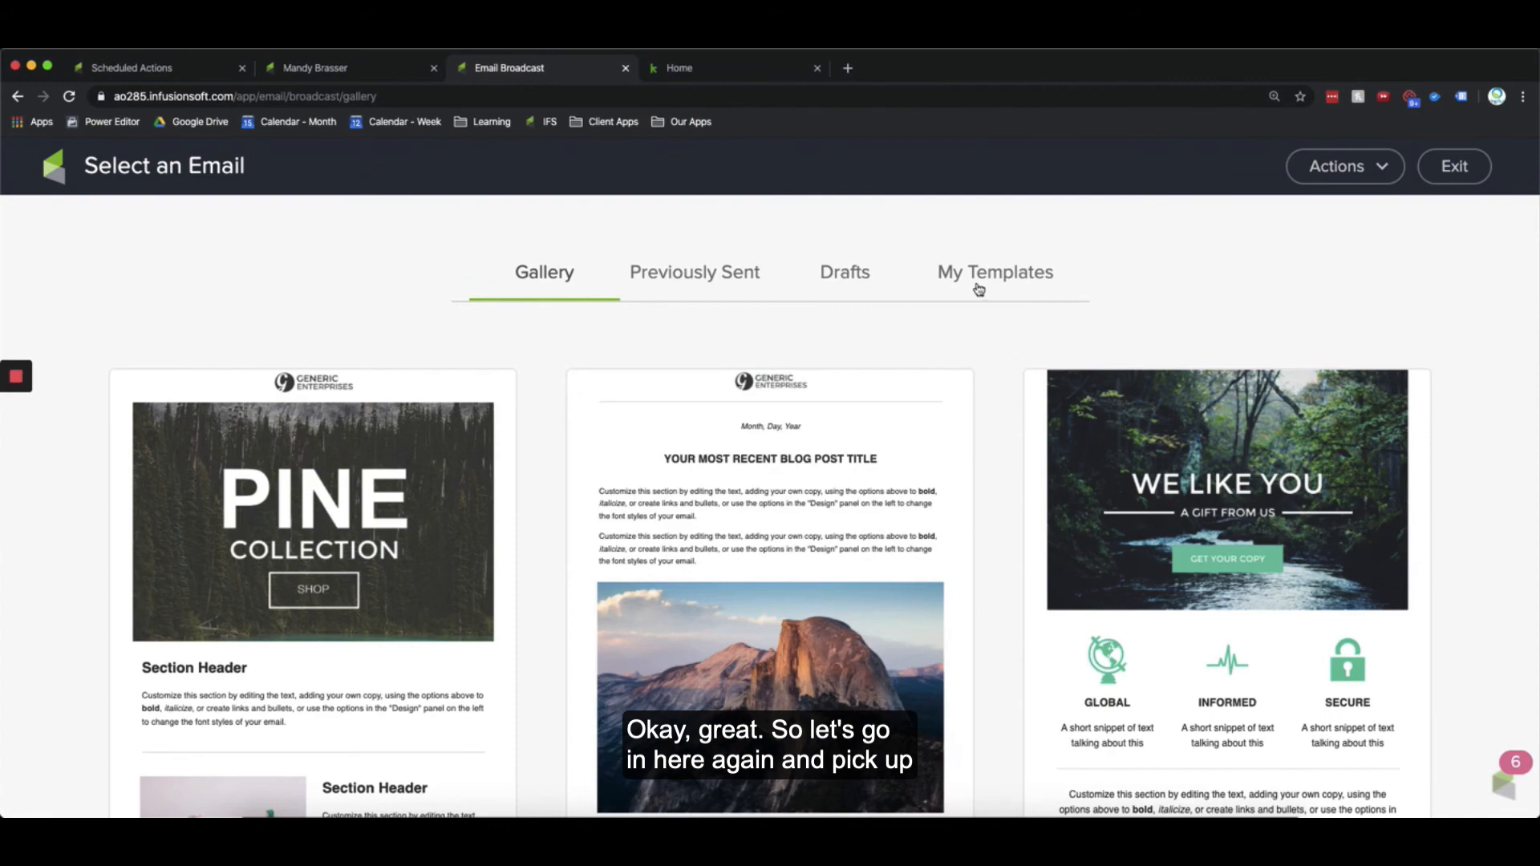
scroll(941, 517, "down", 6)
scroll(940, 516, "down", 2)
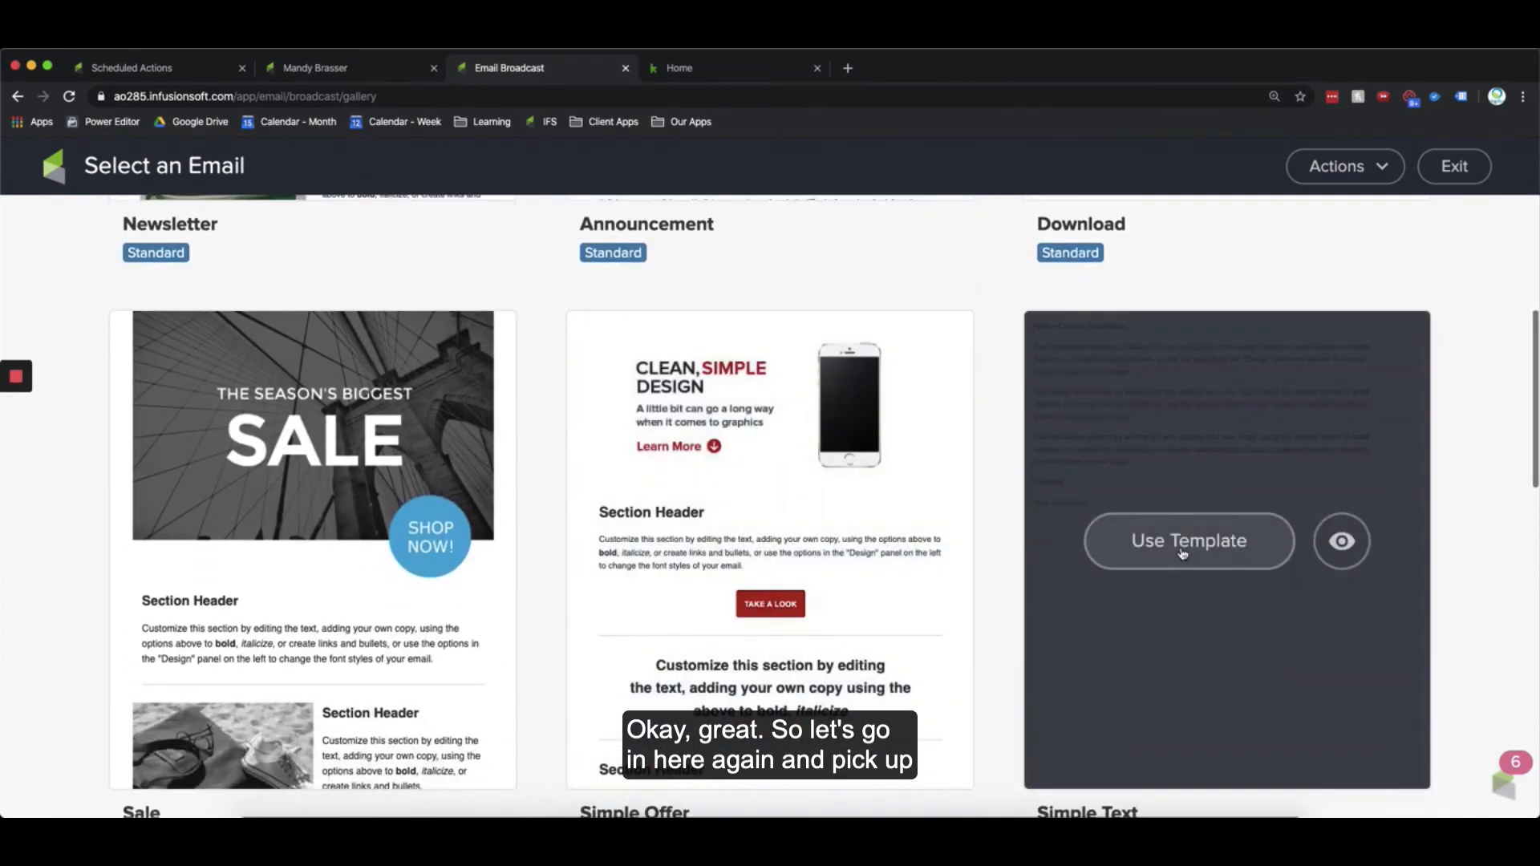
left_click(1092, 519)
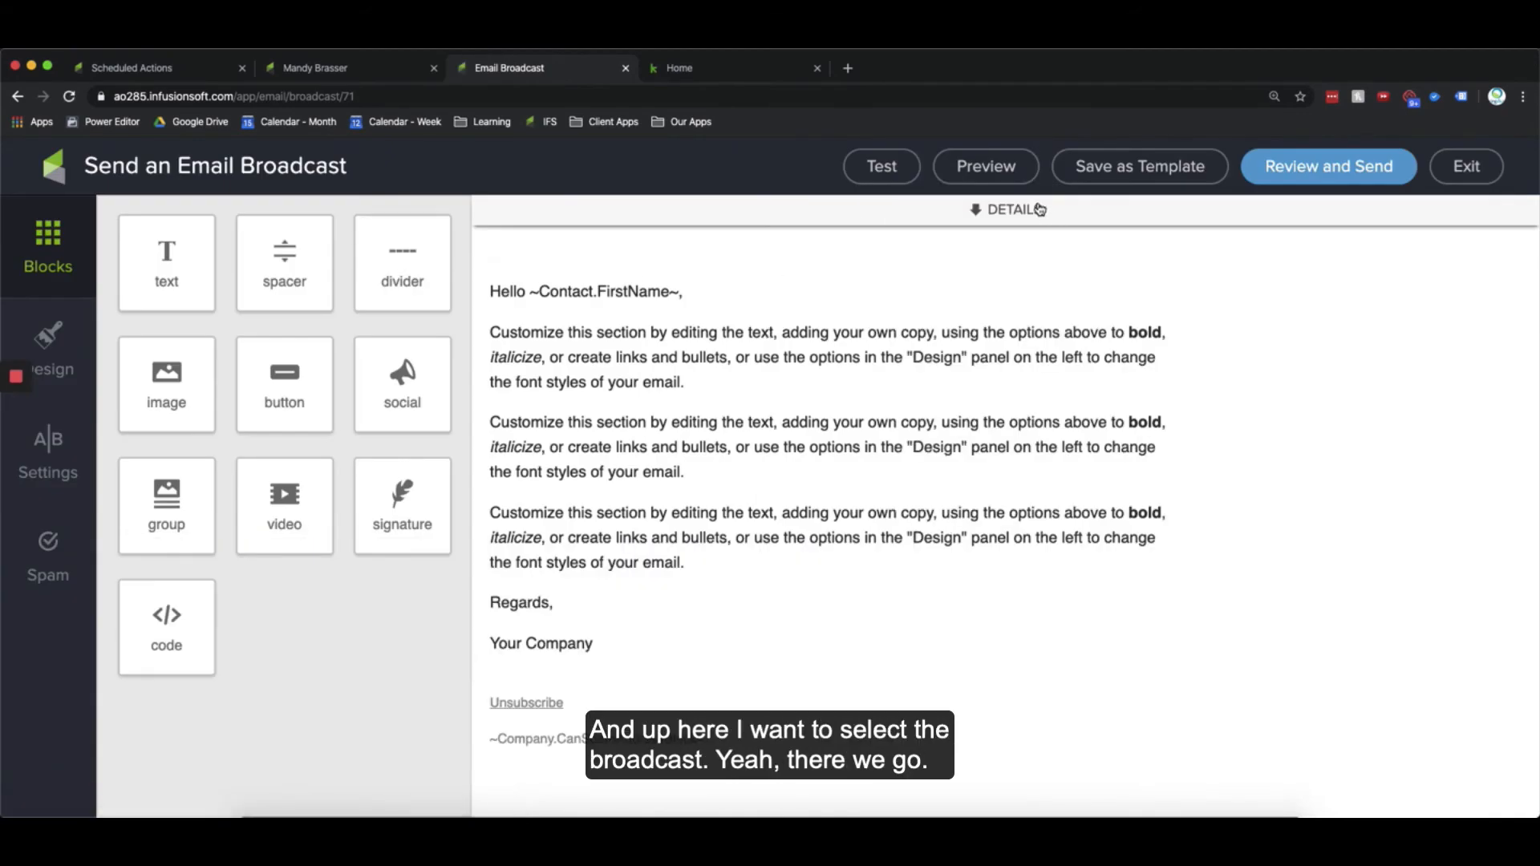
Step: Add the 03 Nurture -> Broadcast - YYYY-MM-DD Topic - Unngaged tag as the broadcast's recipients
left_click(728, 272)
type("broadc")
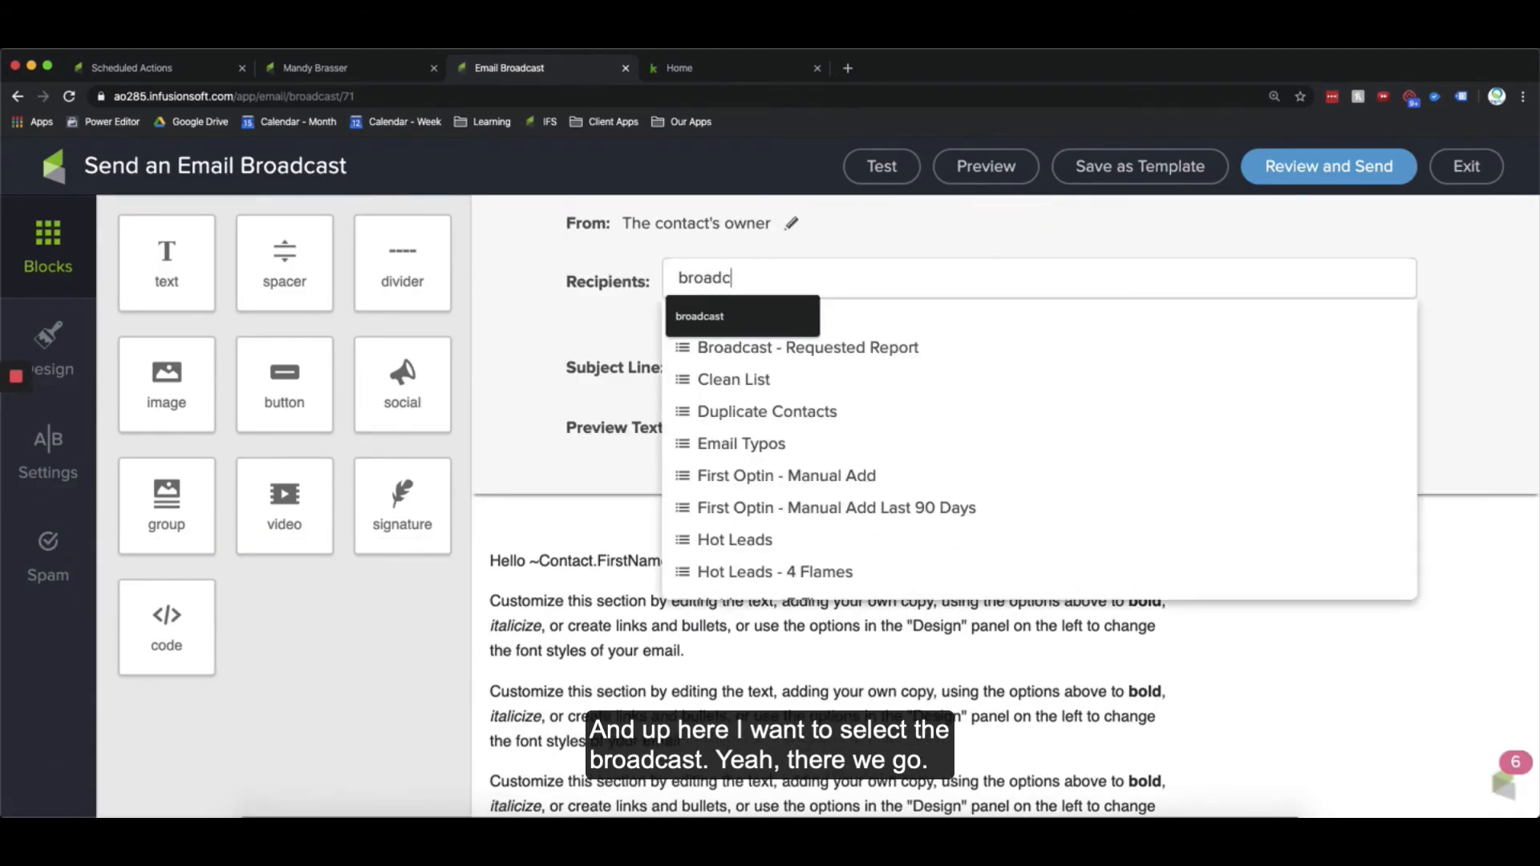
type("ast - YYY")
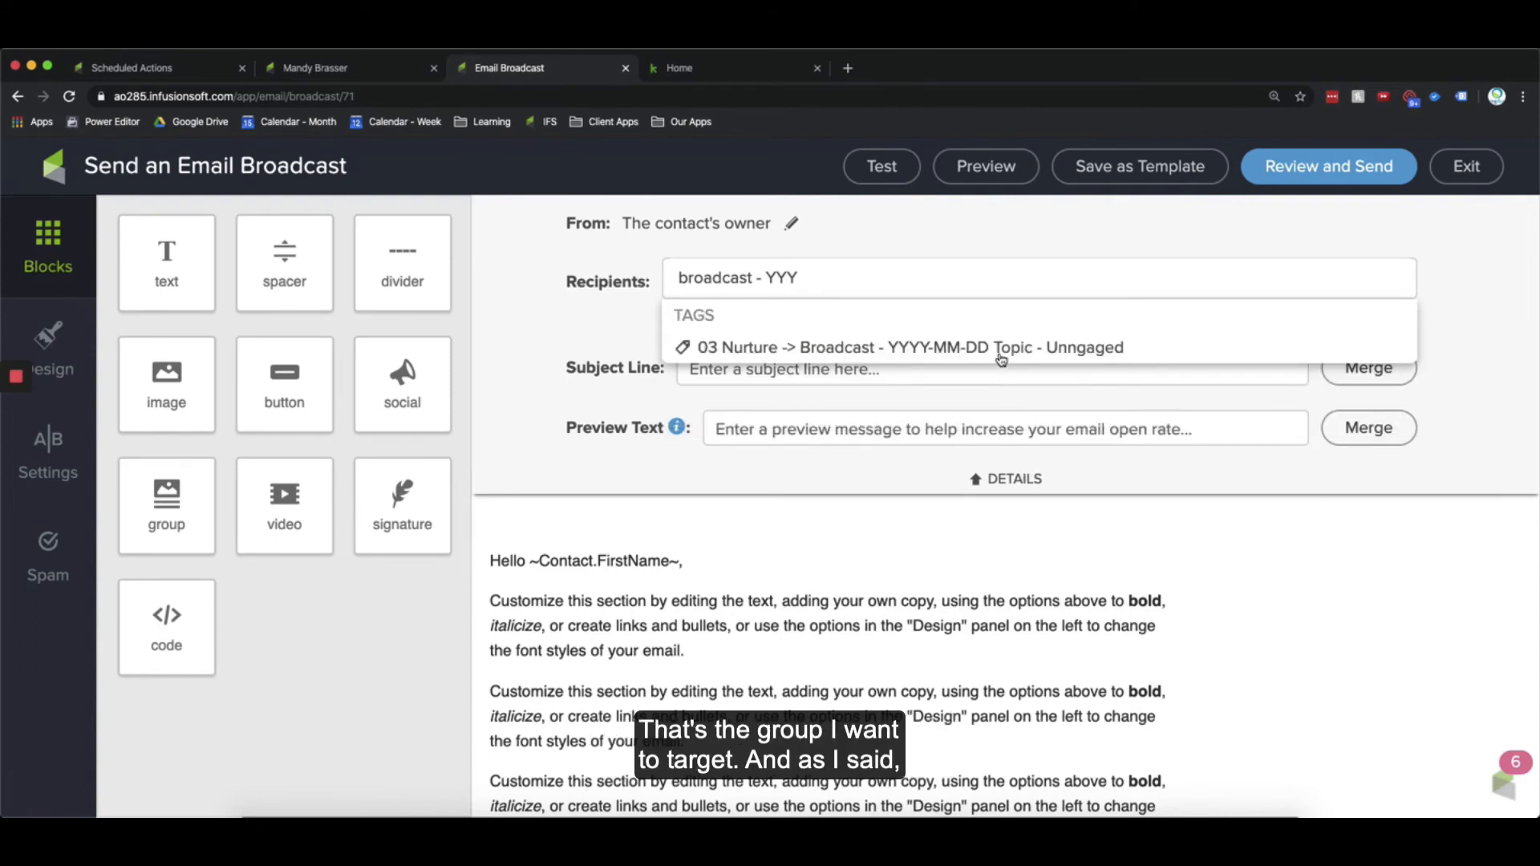
left_click(834, 346)
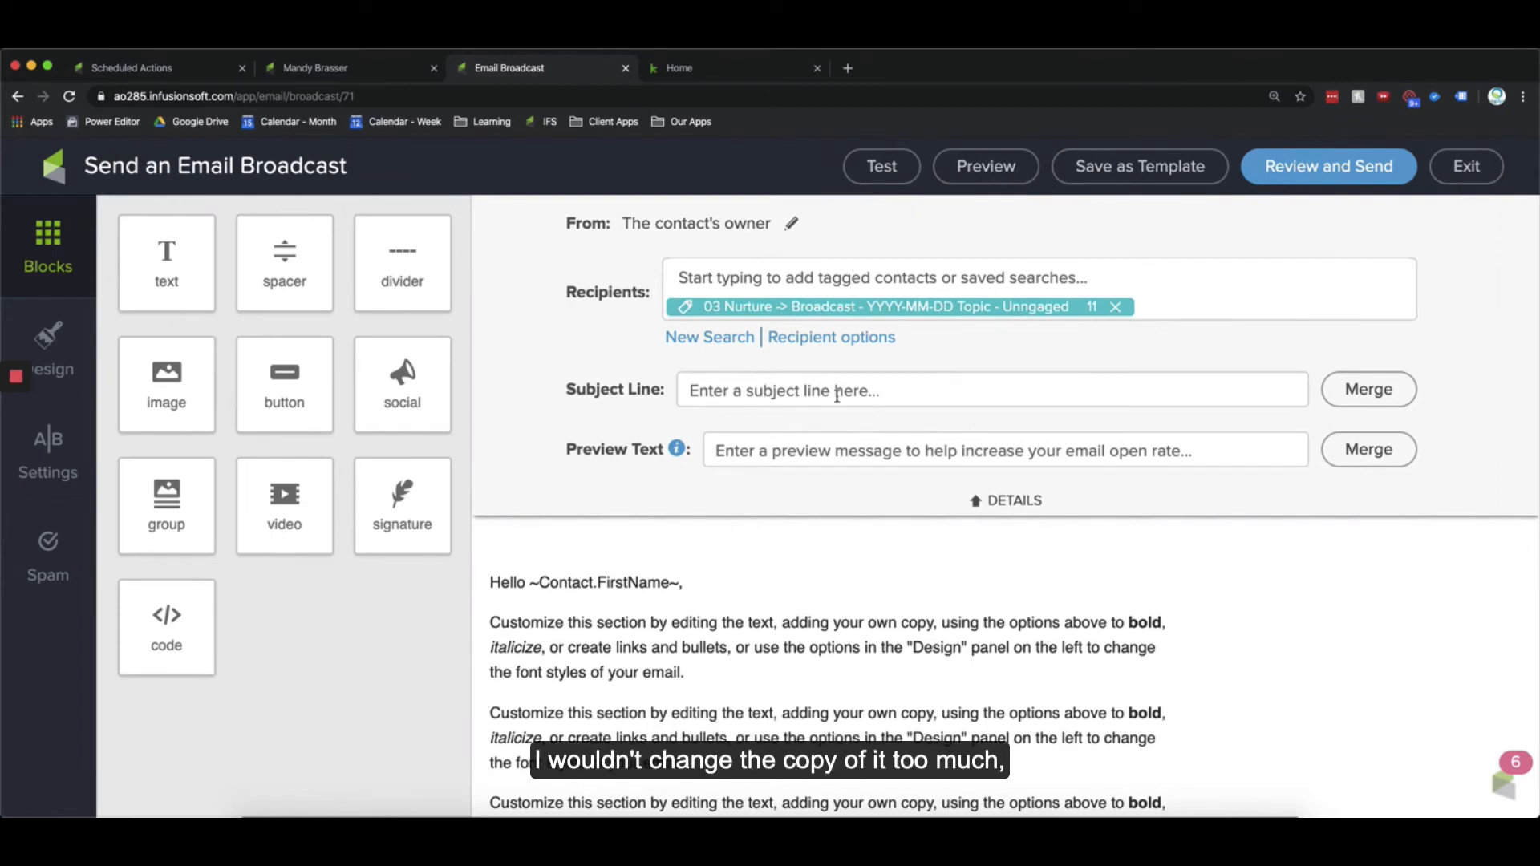
scroll(772, 679, "down", 3)
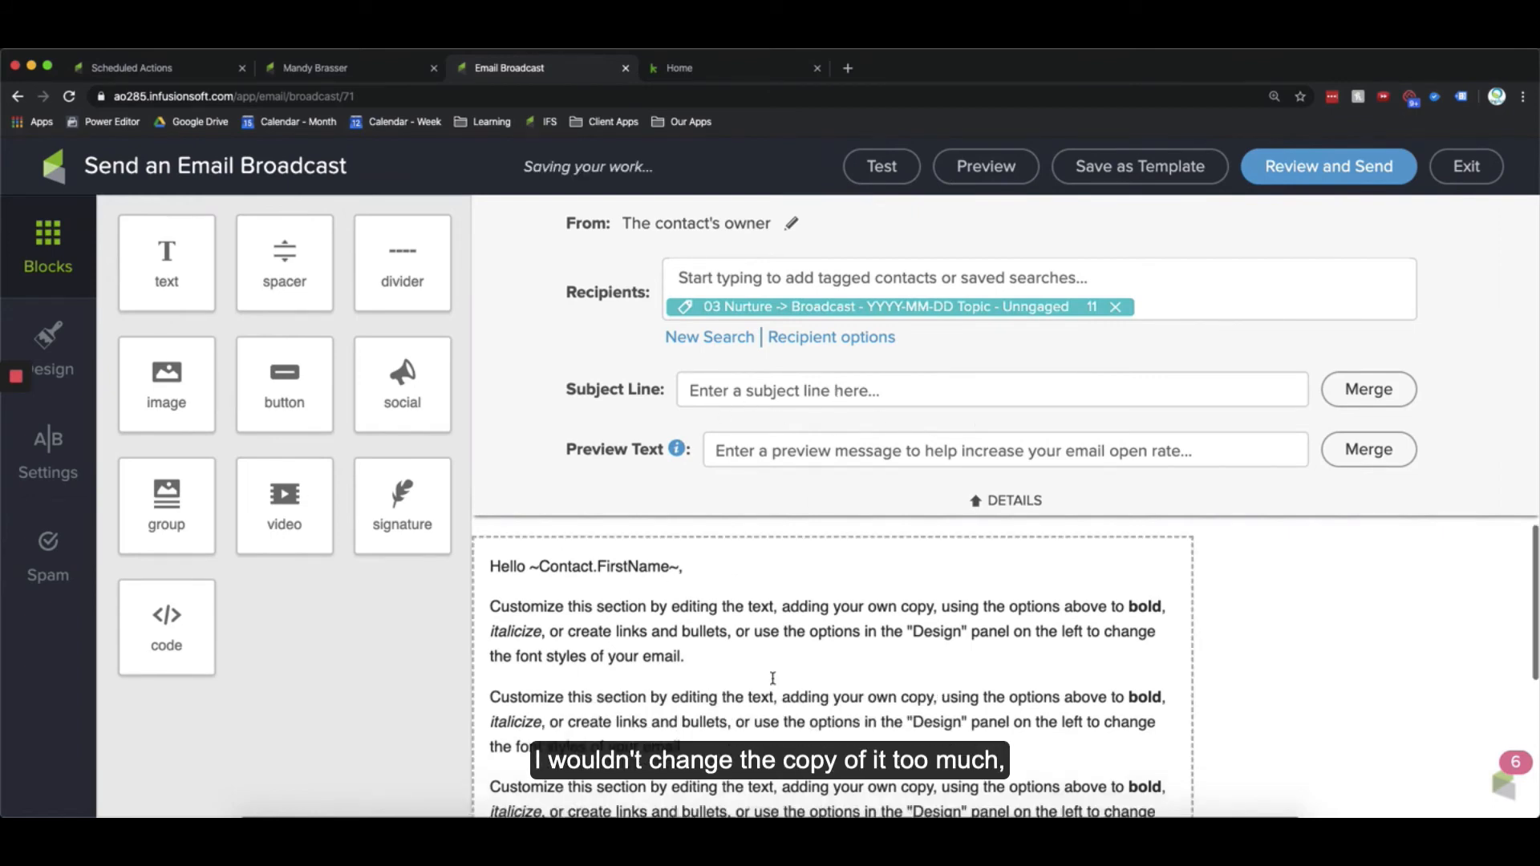
scroll(775, 674, "up", 3)
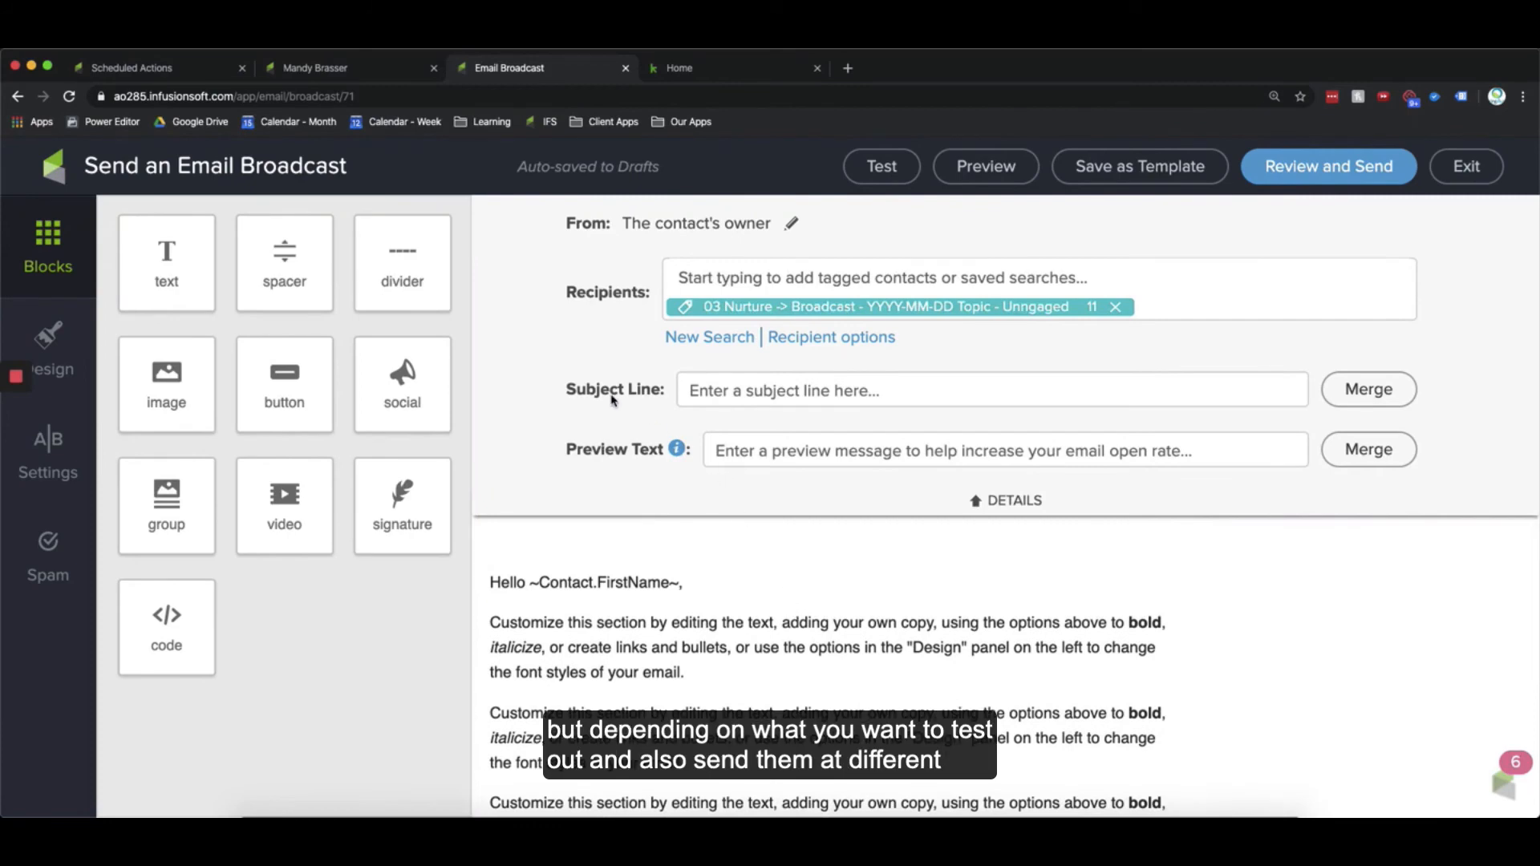
left_click_drag(562, 387, 647, 389)
left_click(650, 393)
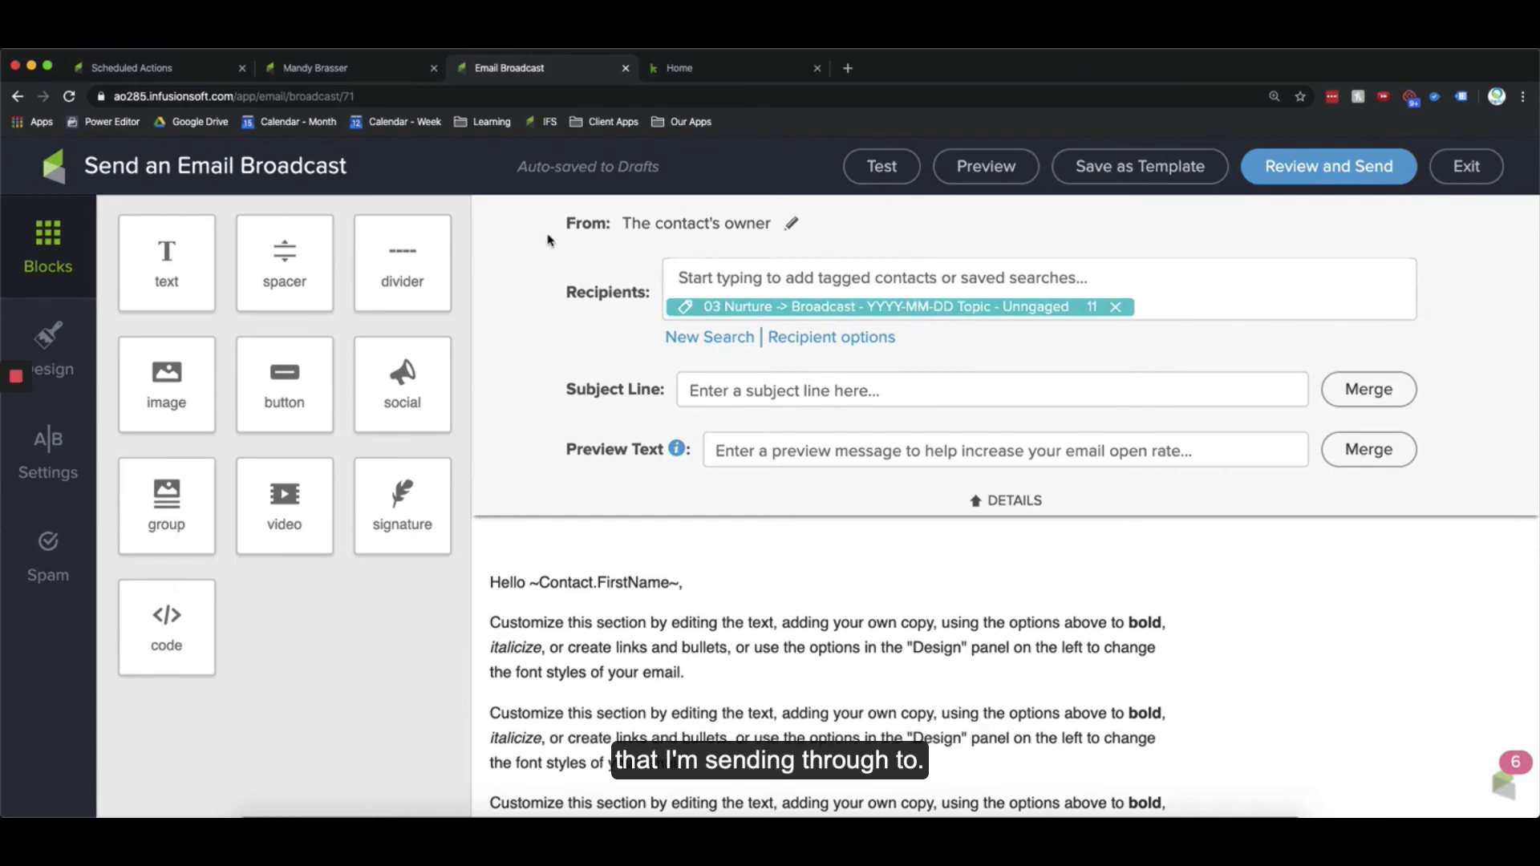
Step: Open the saved Broadcast - Engaged report from Marketing Reports in the Scheduled Actions tab
left_click(133, 68)
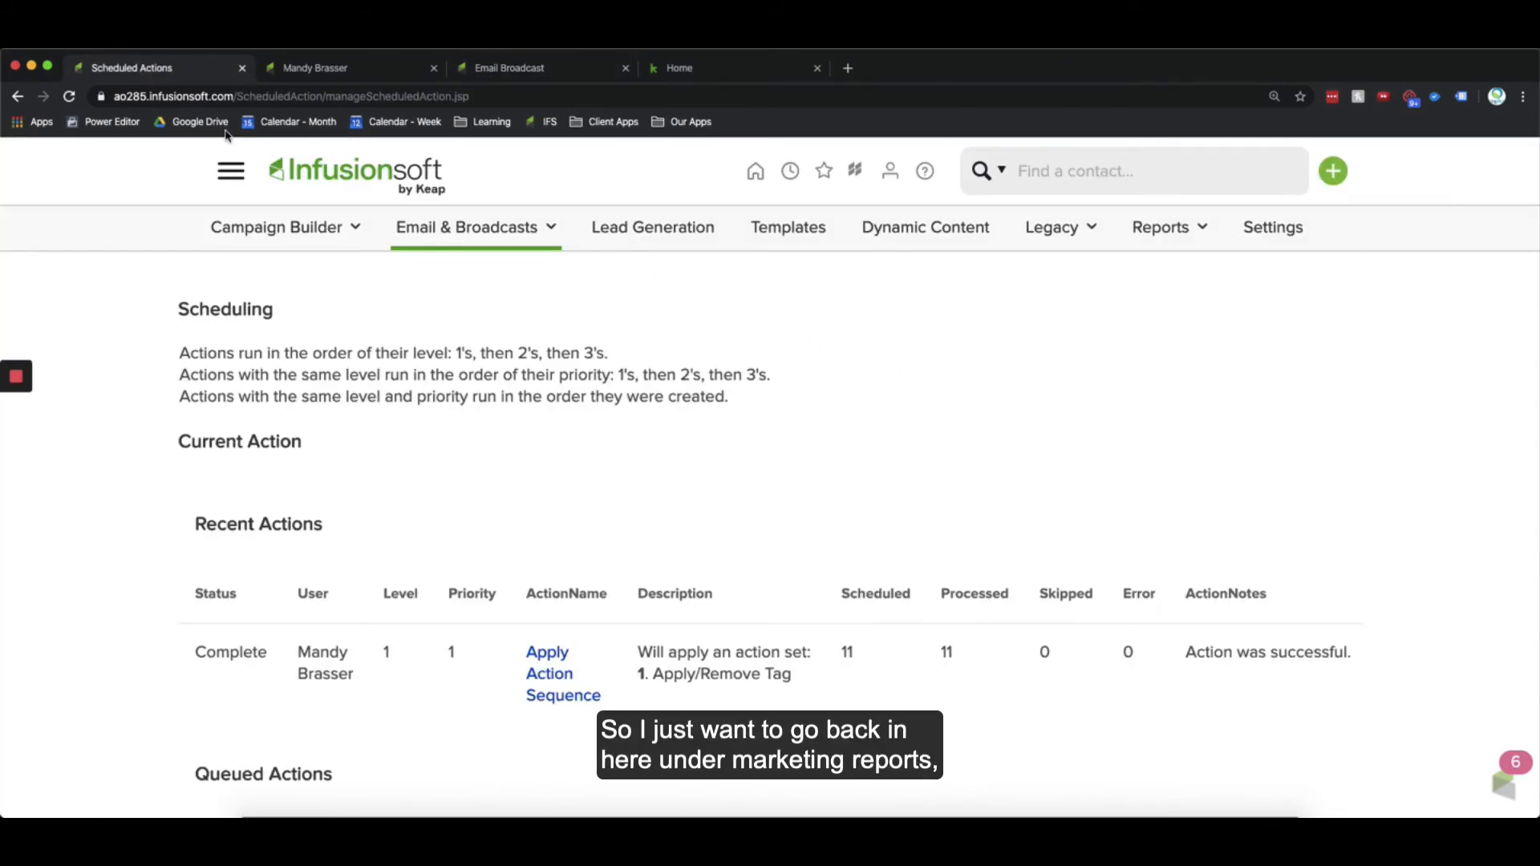
left_click(241, 171)
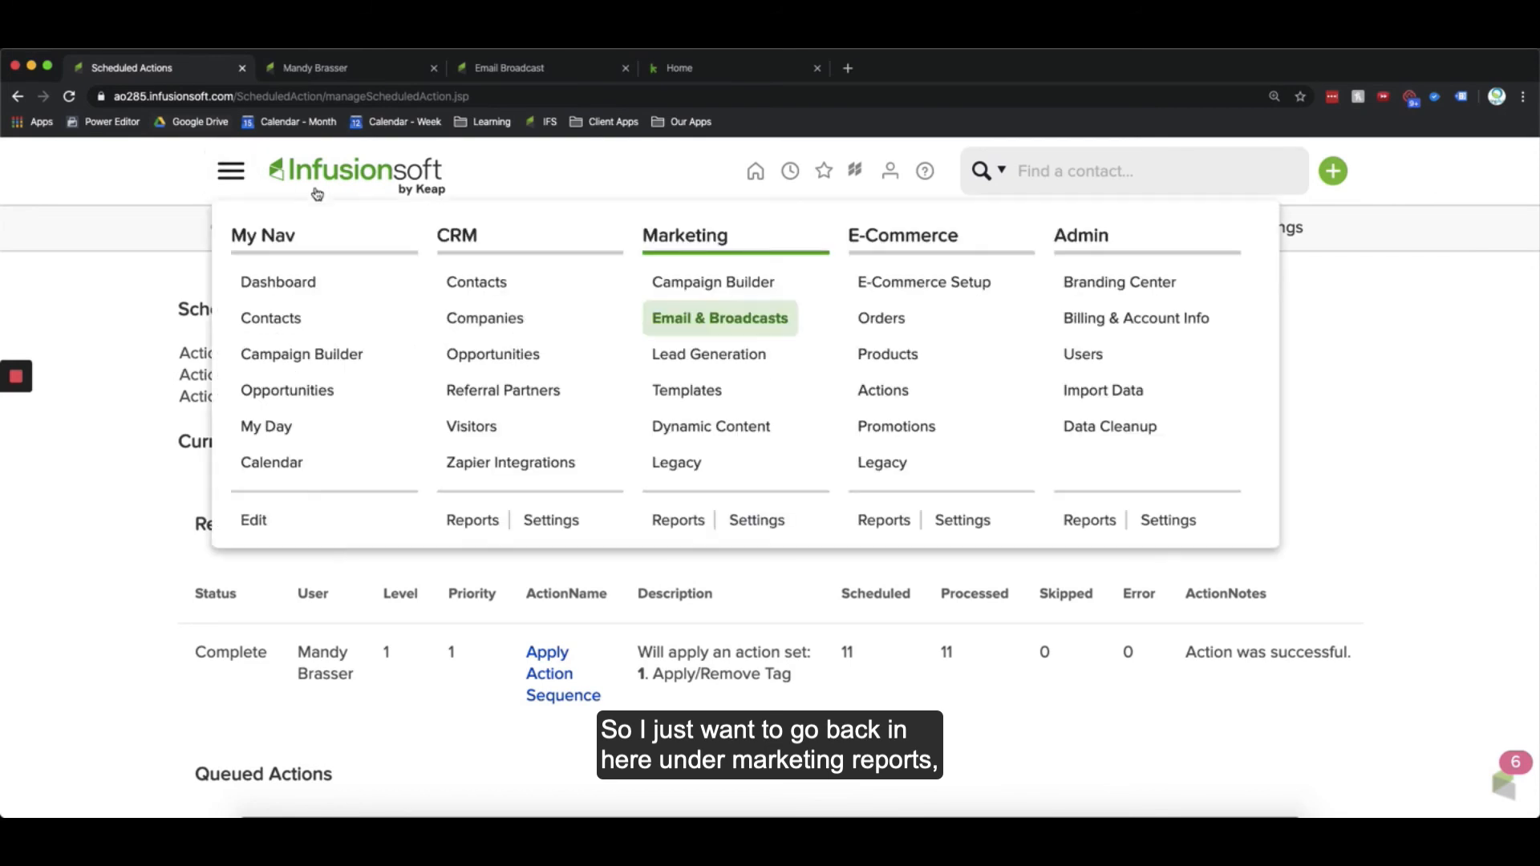
left_click(681, 528)
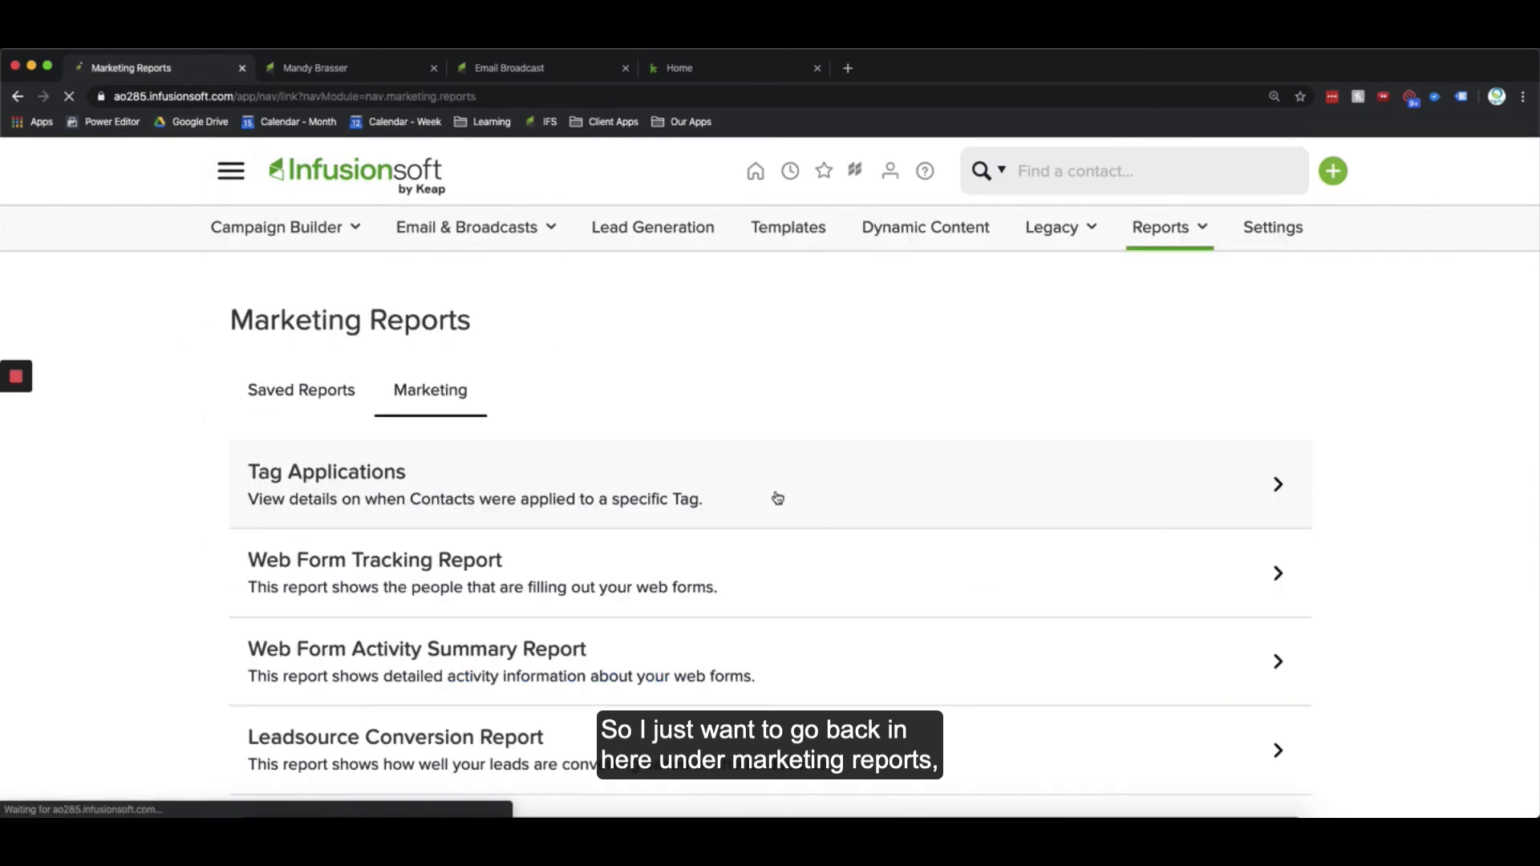
scroll(666, 619, "down", 3)
scroll(667, 619, "up", 3)
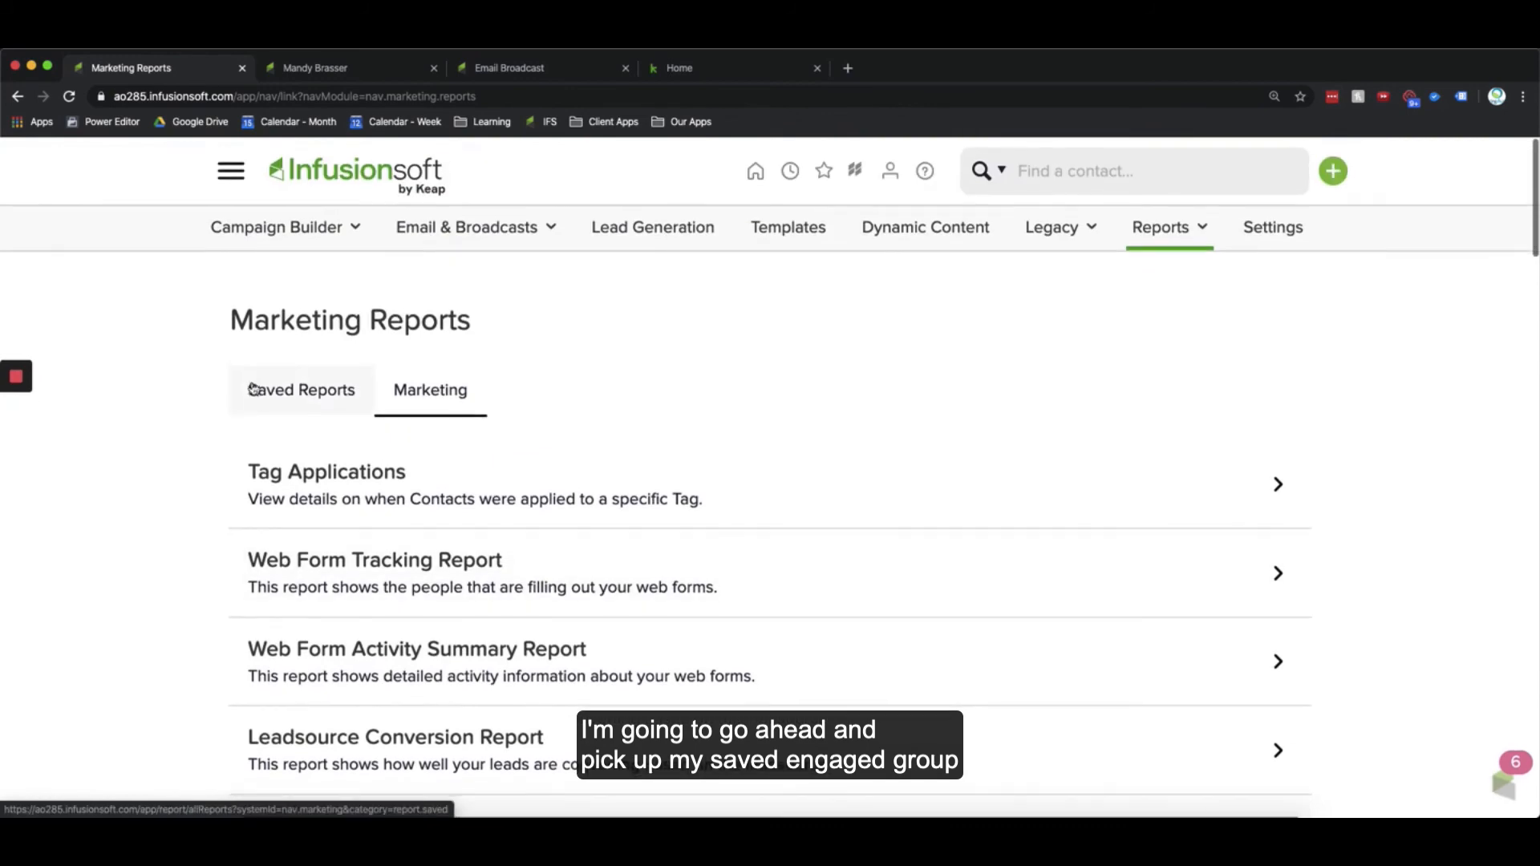
left_click(252, 388)
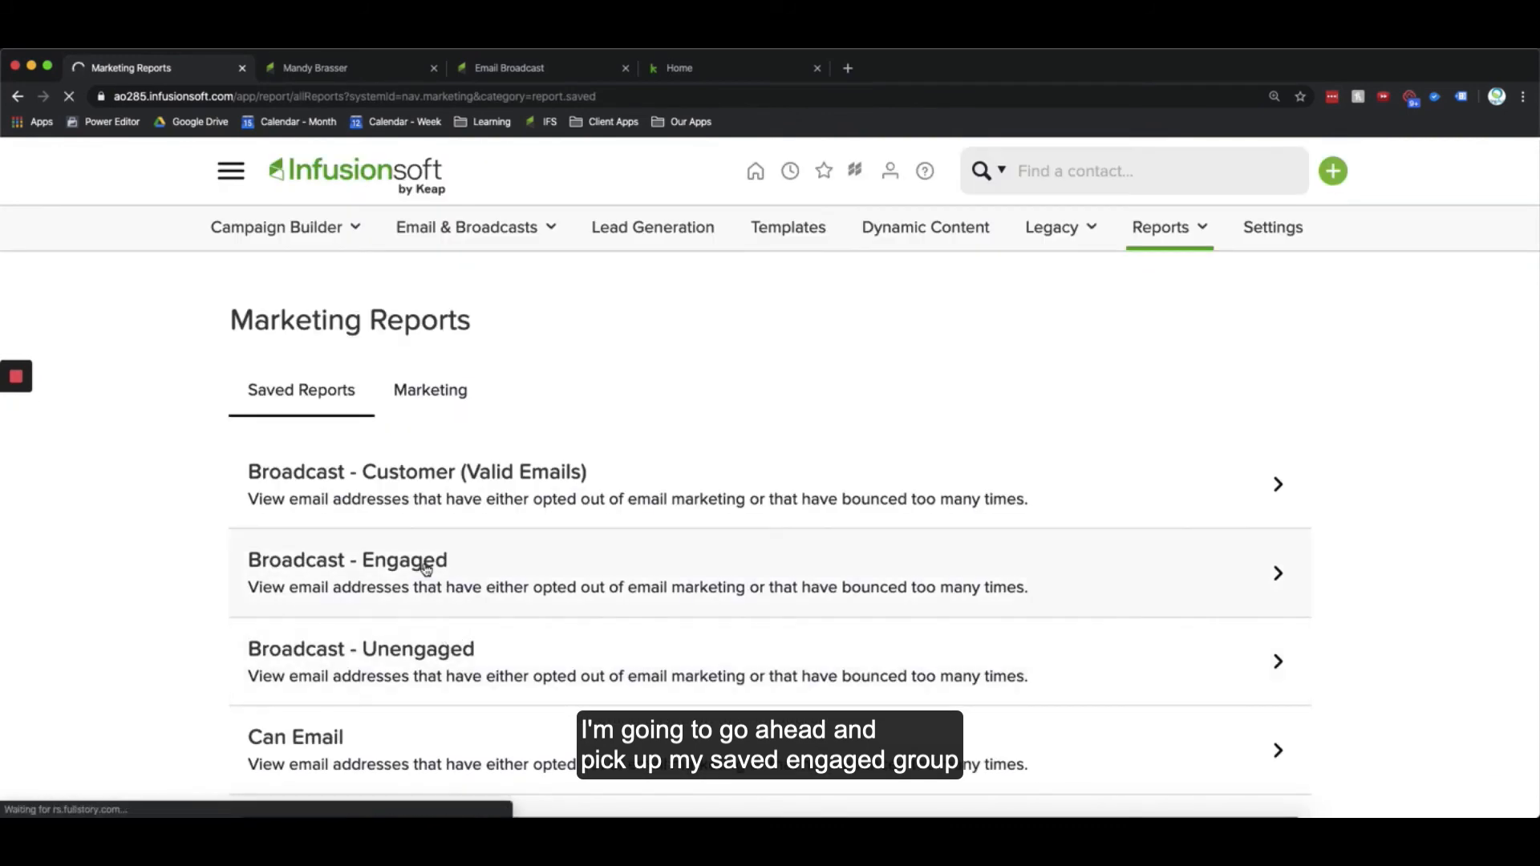
left_click(426, 568)
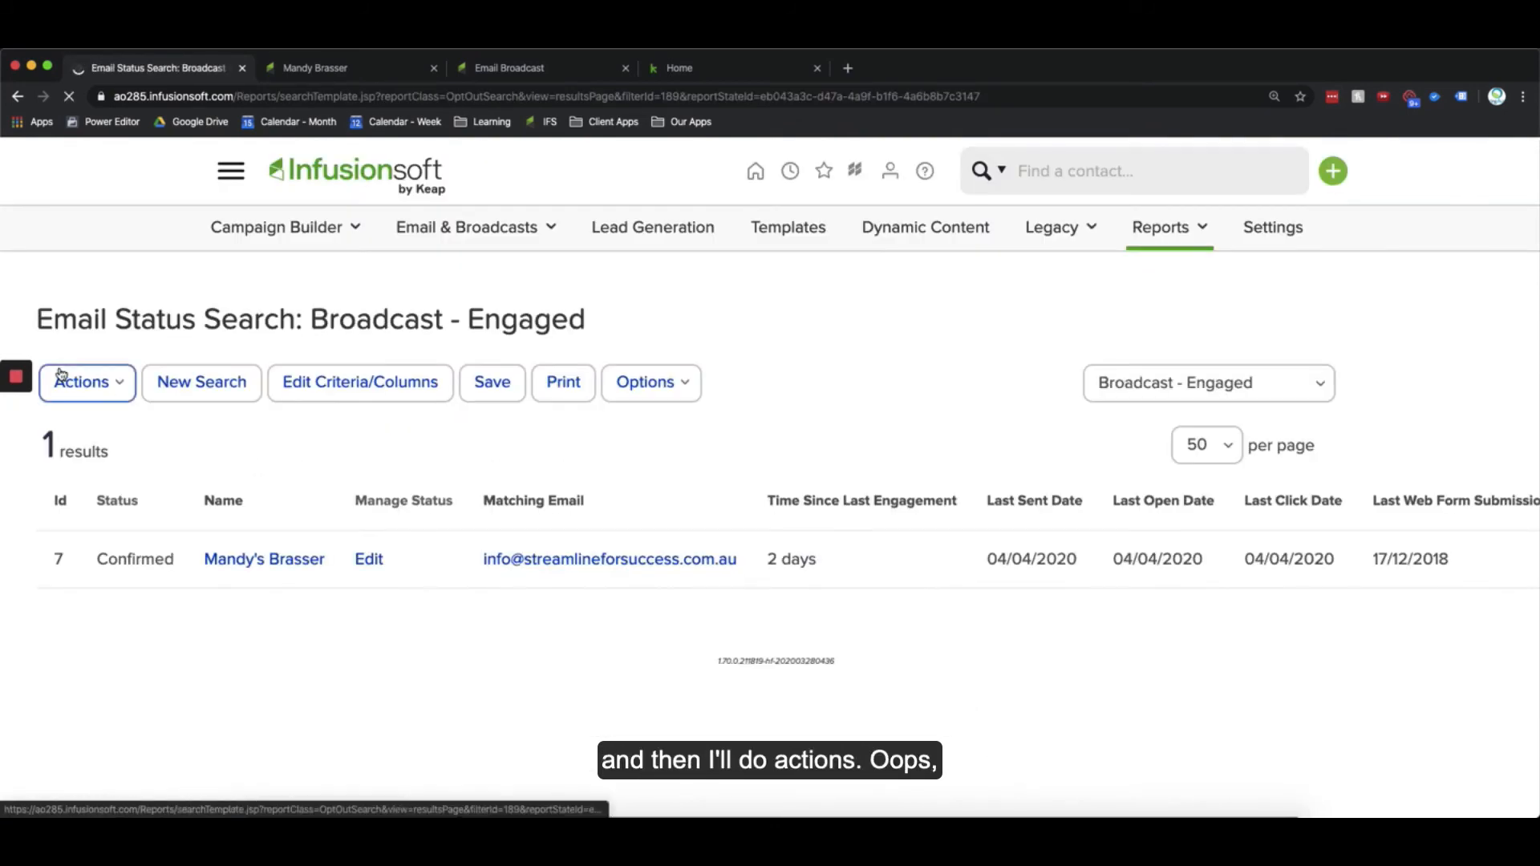
left_click(61, 376)
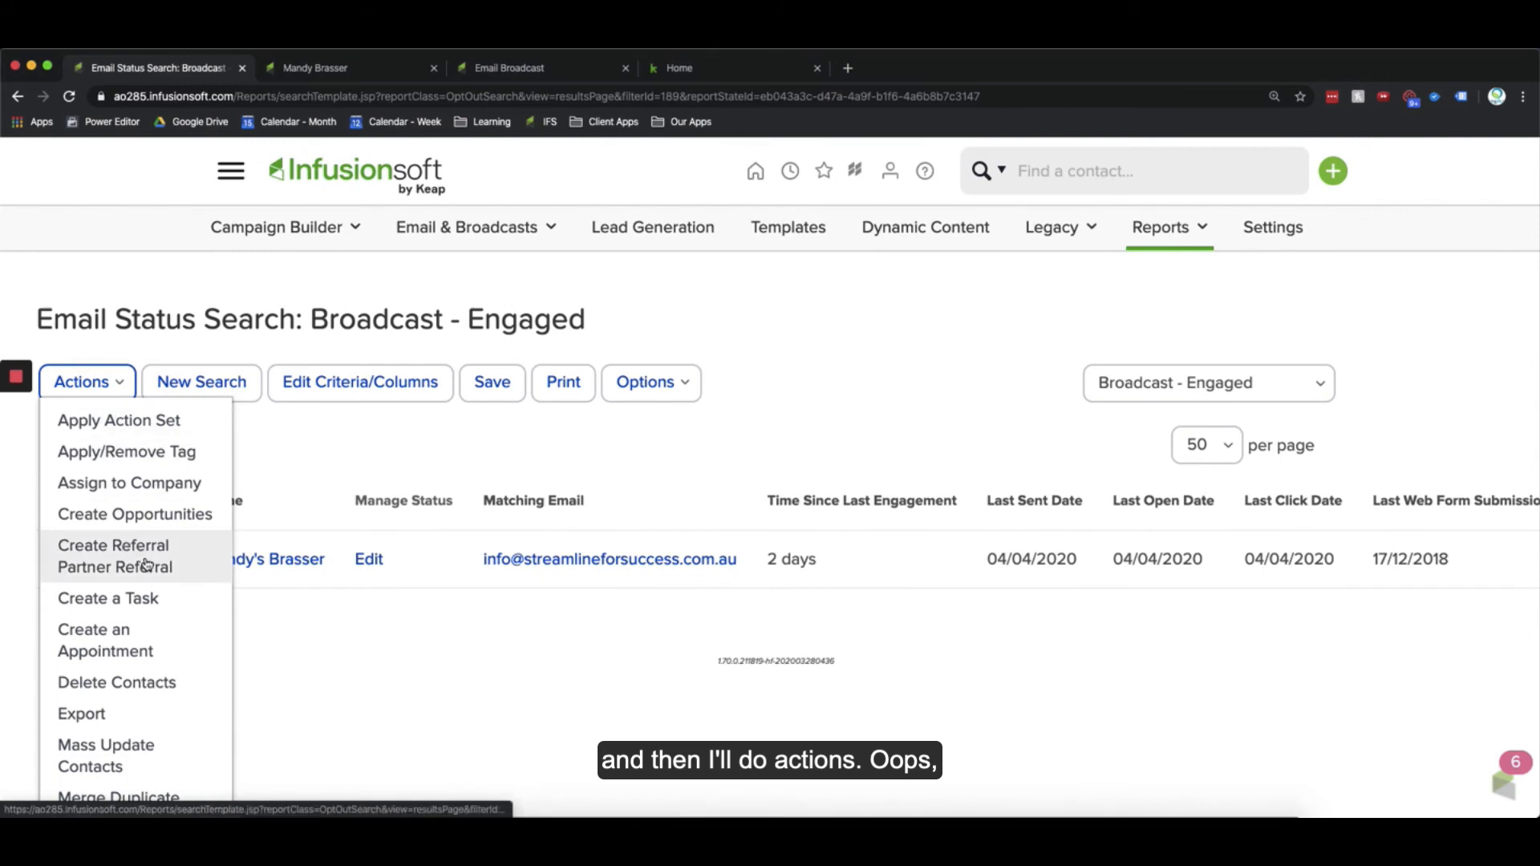
scroll(145, 564, "down", 2)
left_click(120, 378)
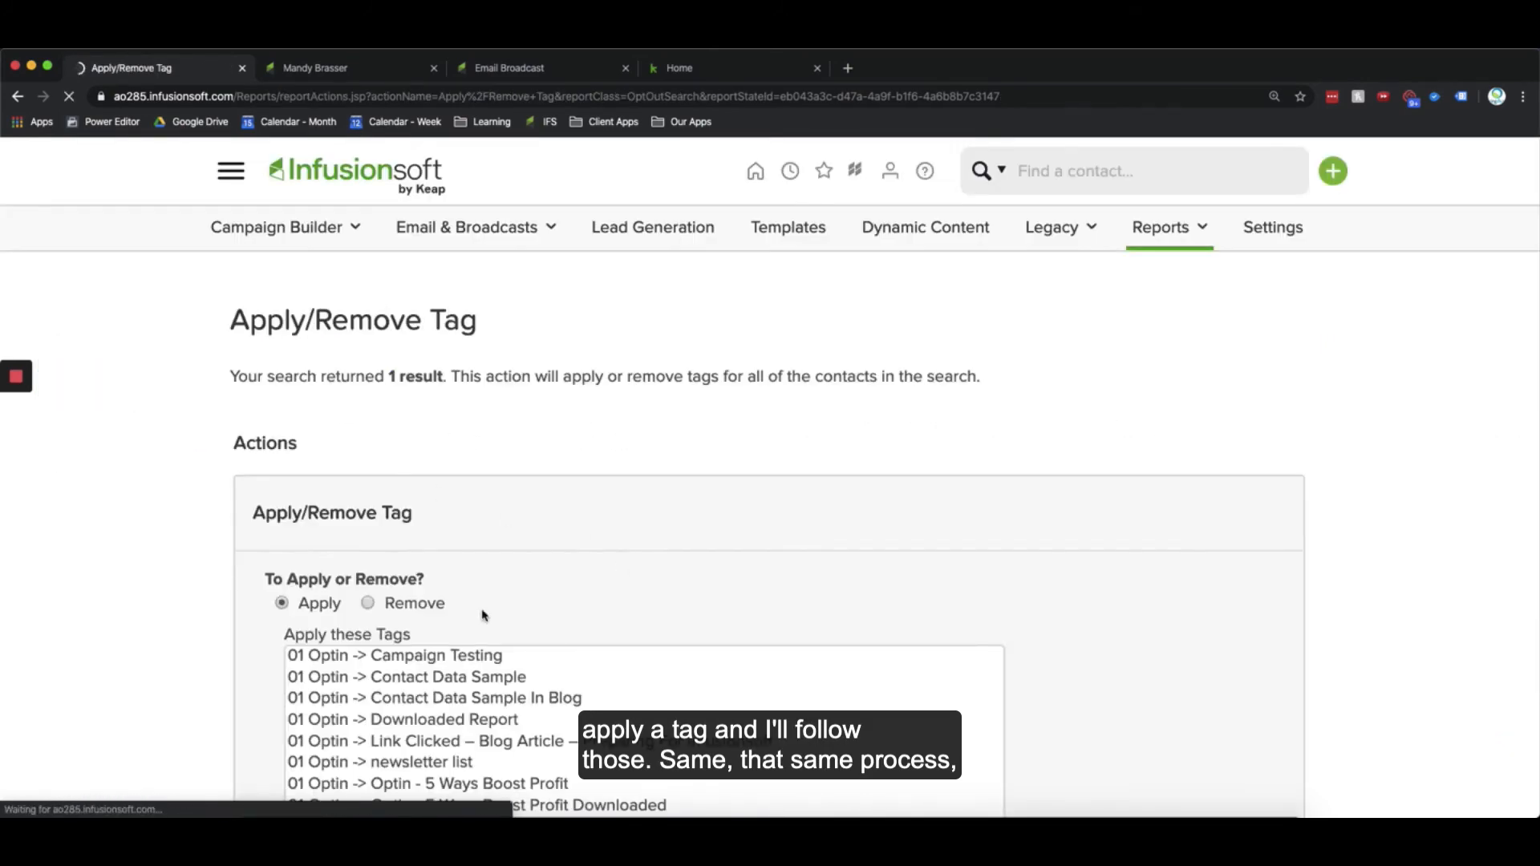
scroll(483, 615, "down", 5)
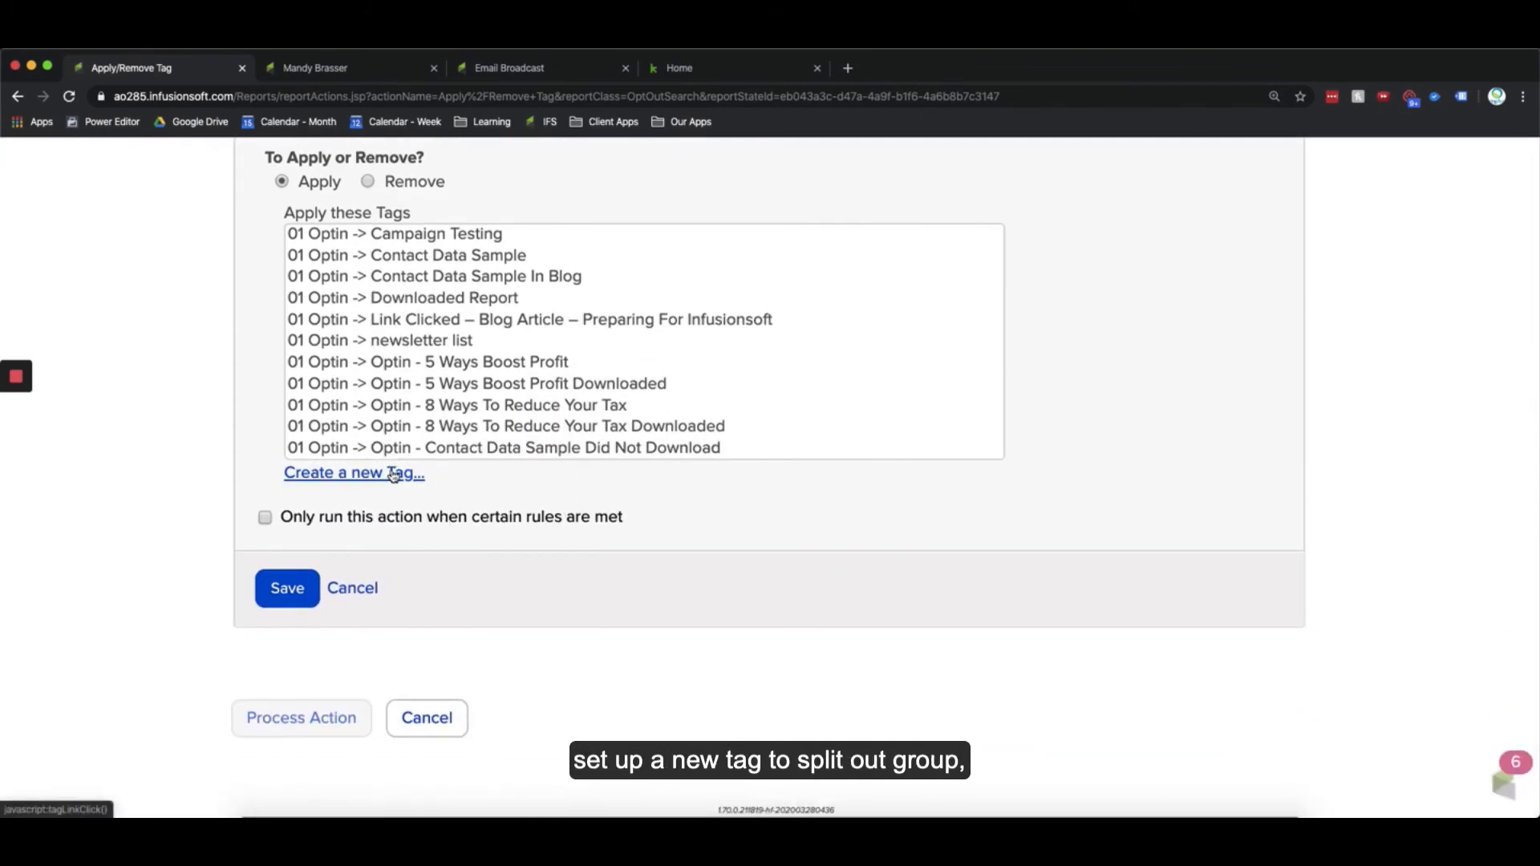
left_click(425, 716)
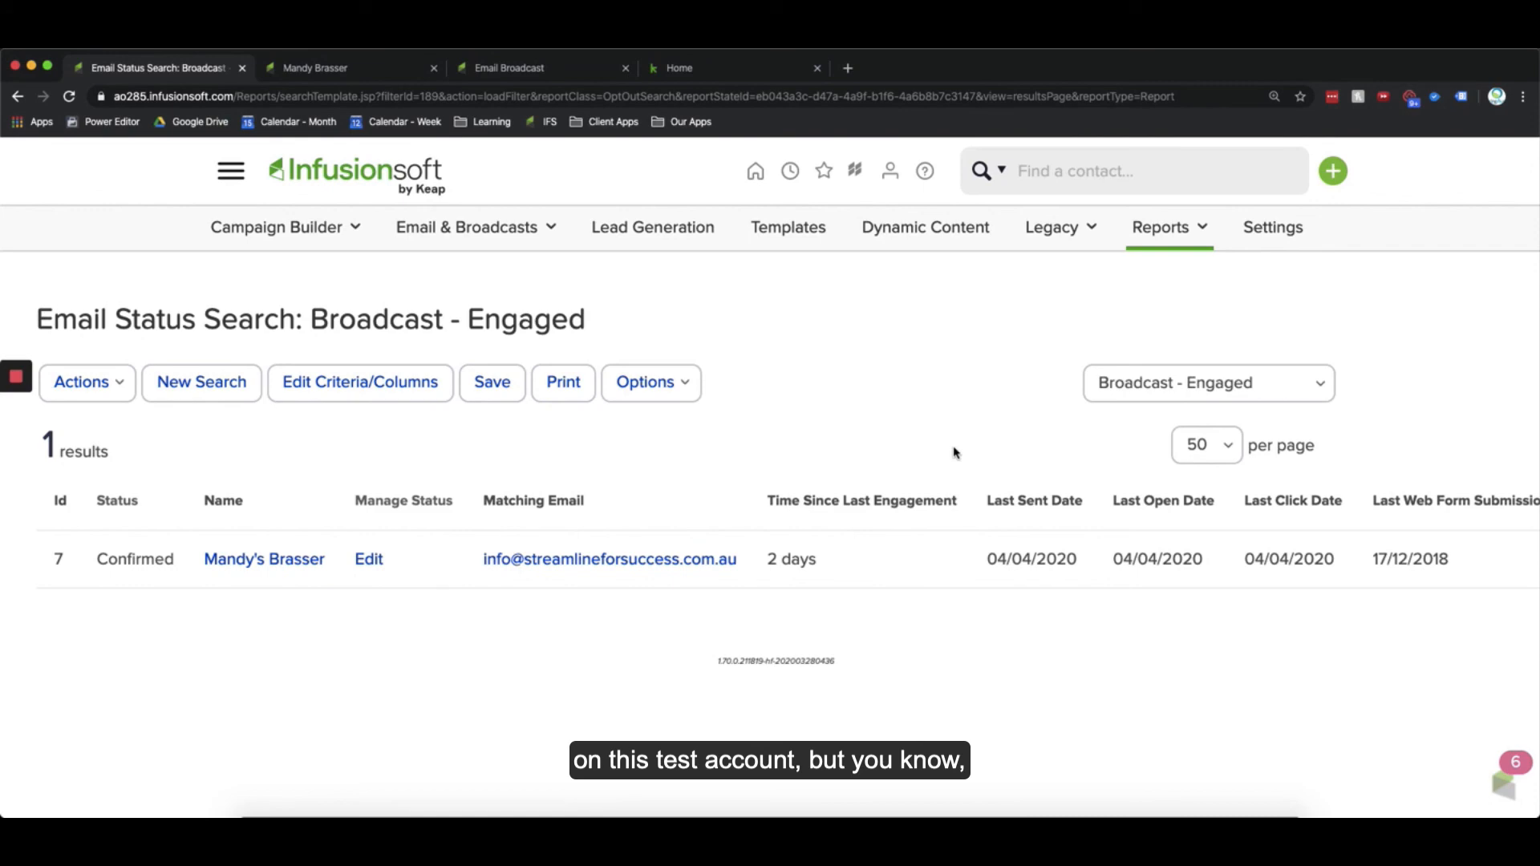
Step: Switch the email status search to the Broadcast - Unengaged saved report
left_click(1121, 394)
left_click(1135, 403)
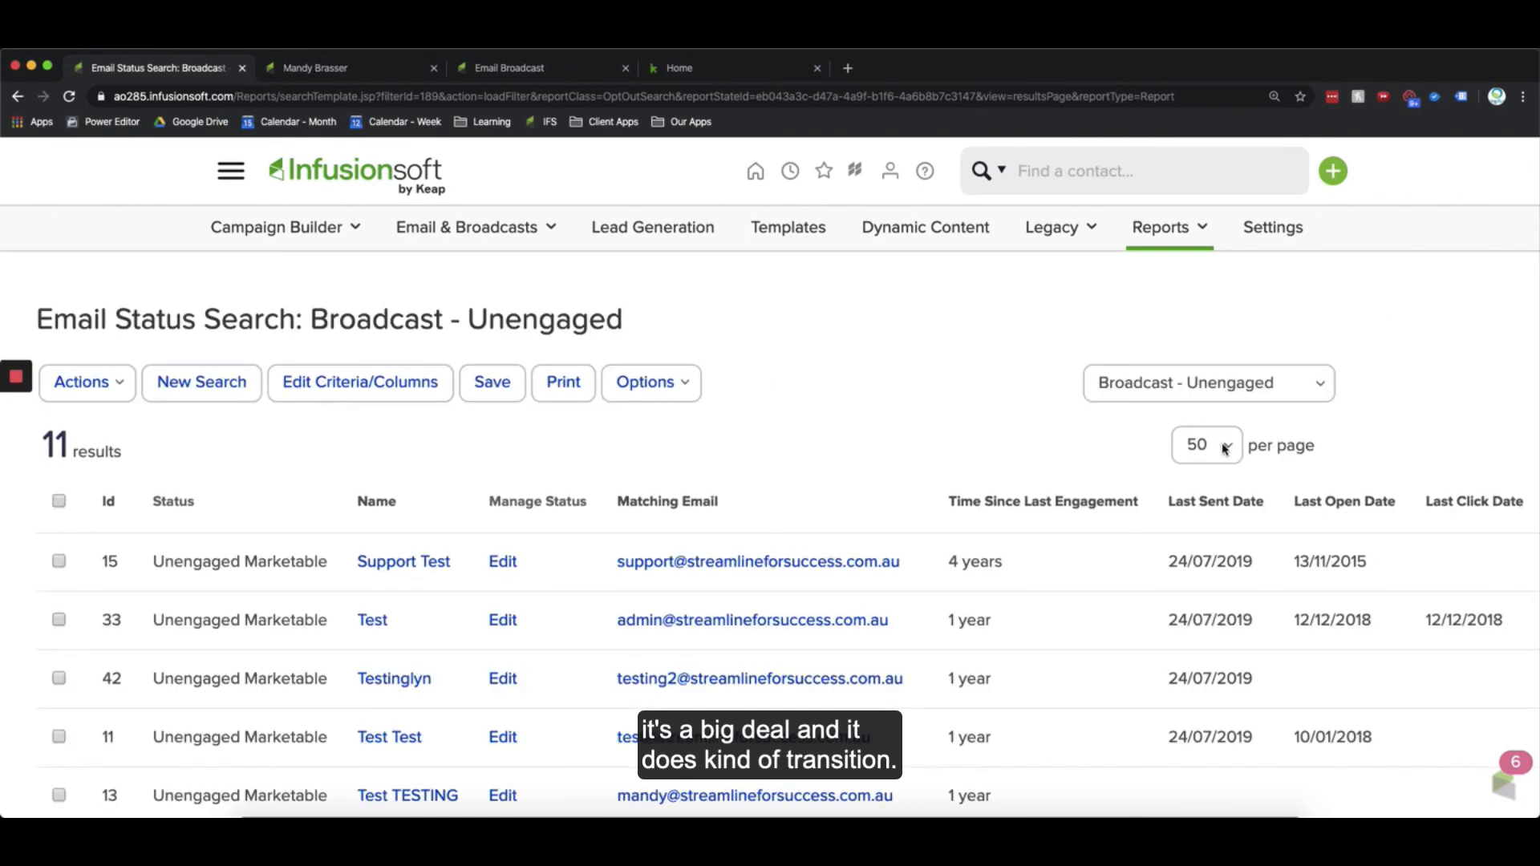